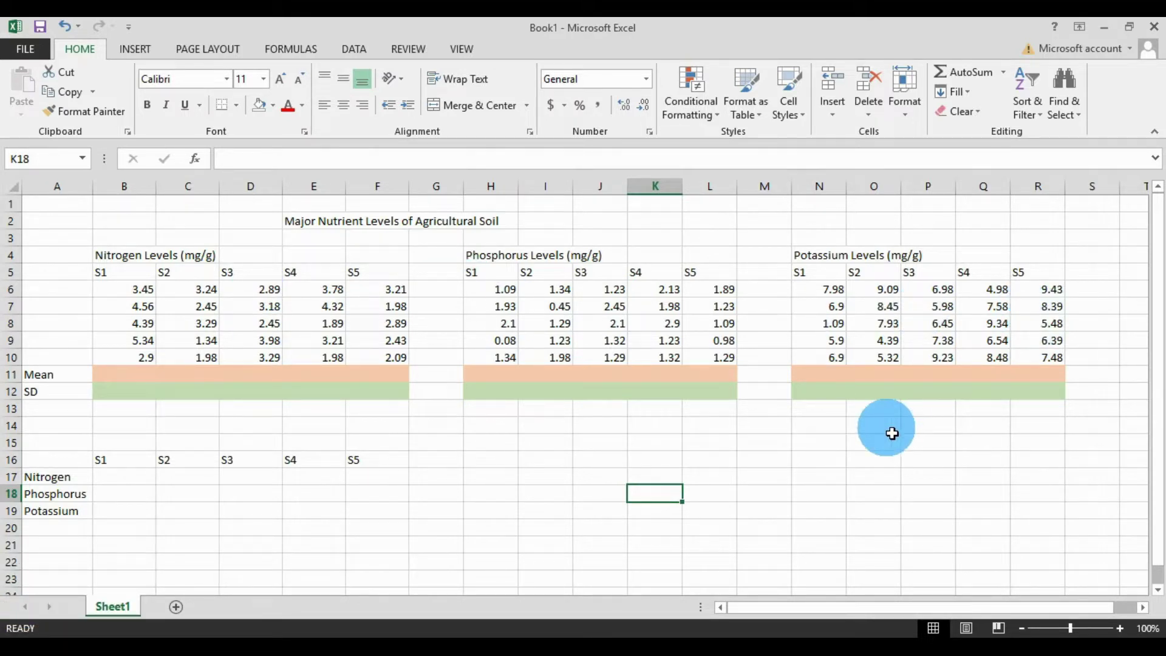
Examine the soil nutrient sheet's title, the Nitrogen, Phosphorus and Potassium headings, and the rows of sample data.
left_click_drag(302, 223, 518, 231)
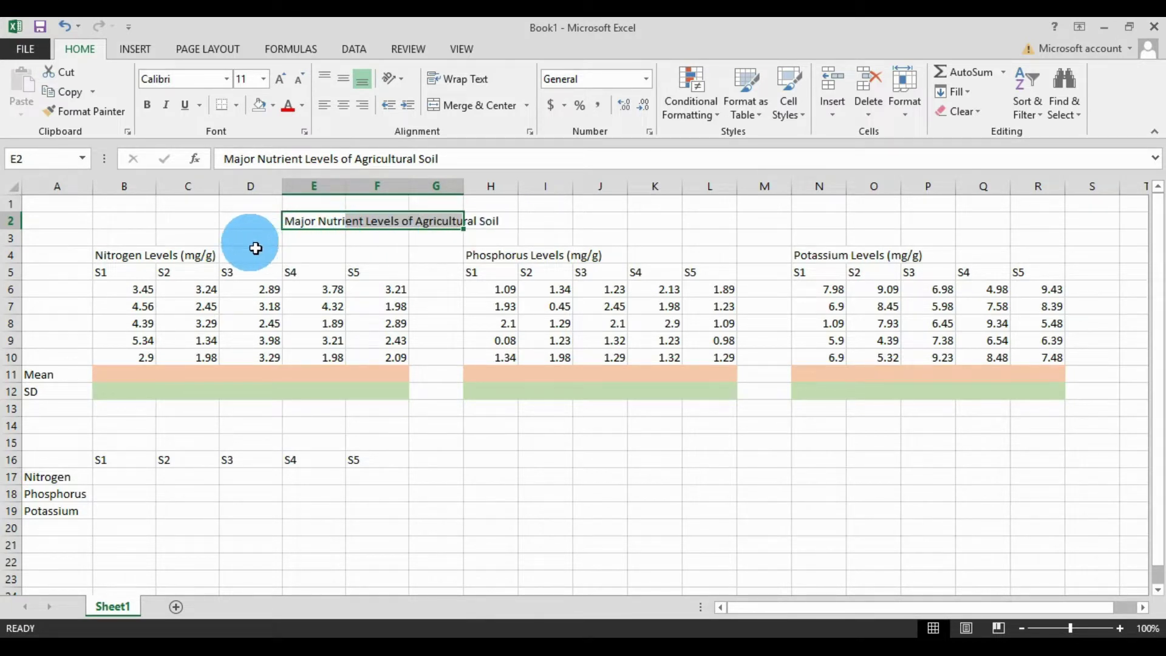
left_click(125, 254)
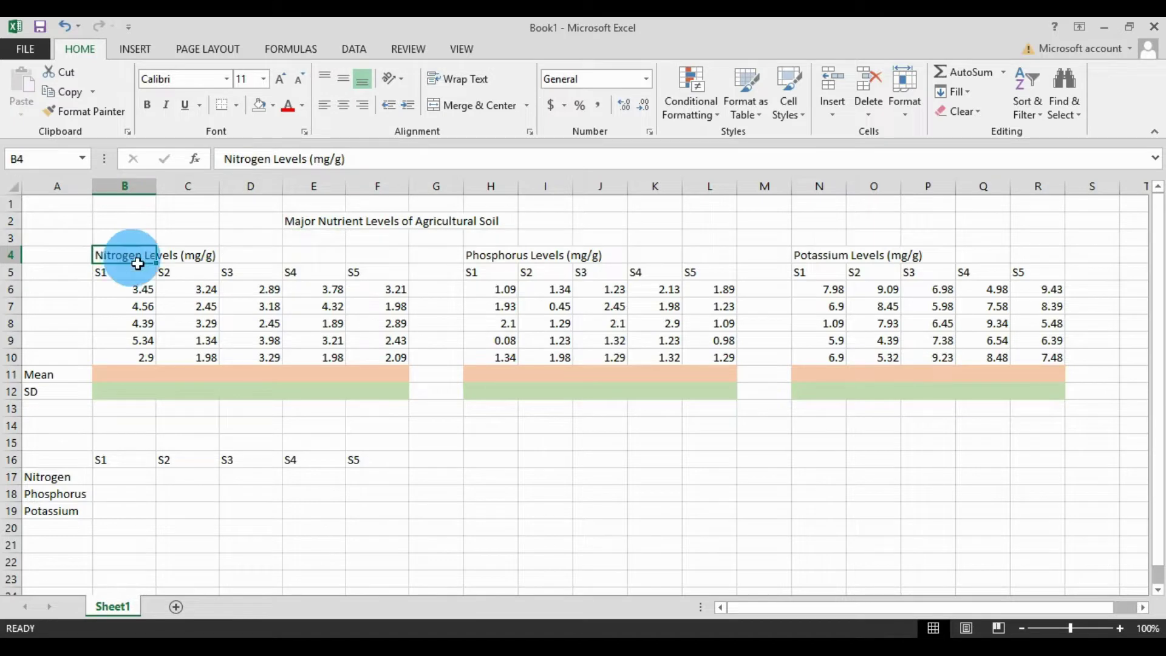
left_click(482, 262)
scroll(802, 256, "down", 1)
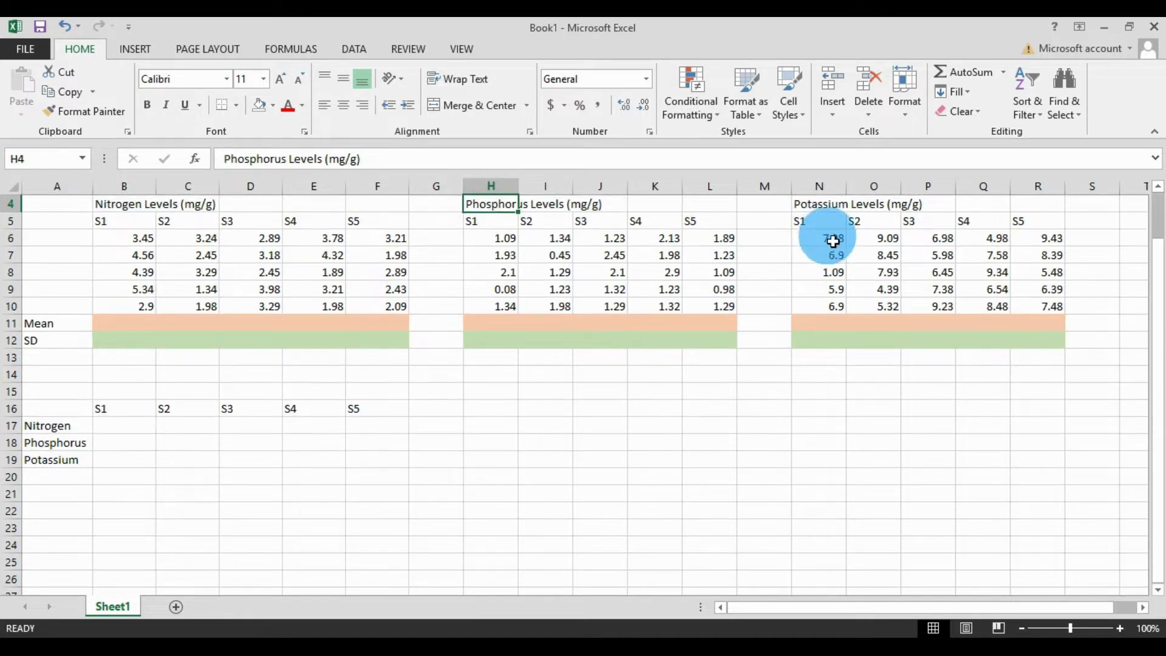
left_click(842, 210)
scroll(774, 412, "down", 20)
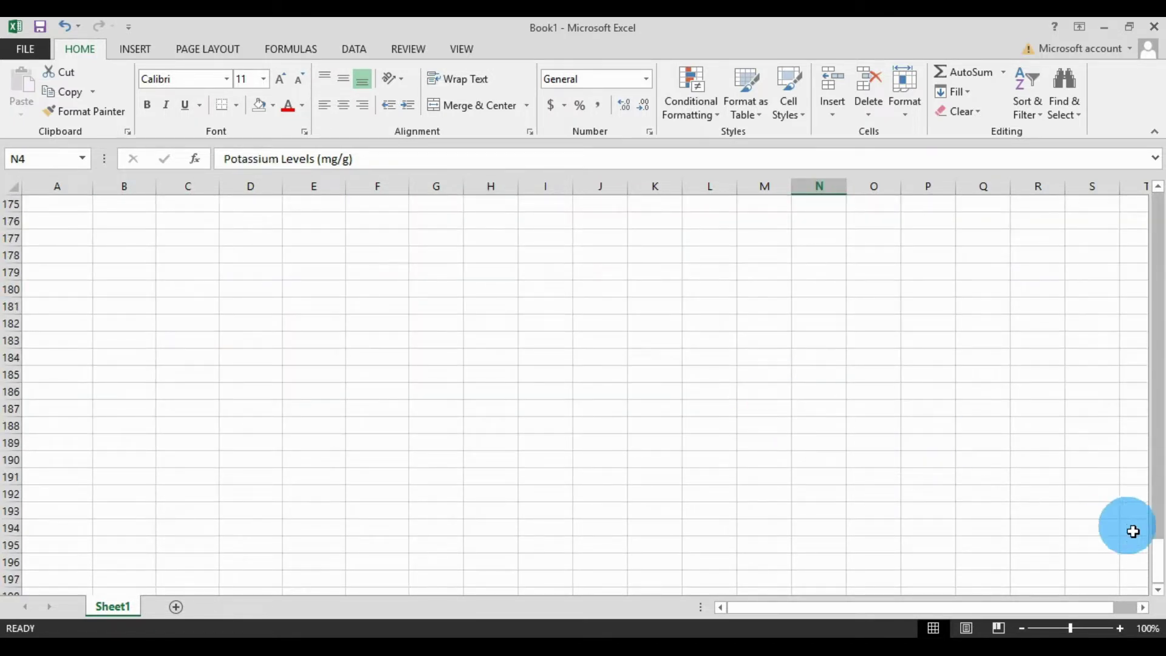
left_click_drag(1159, 561, 1159, 201)
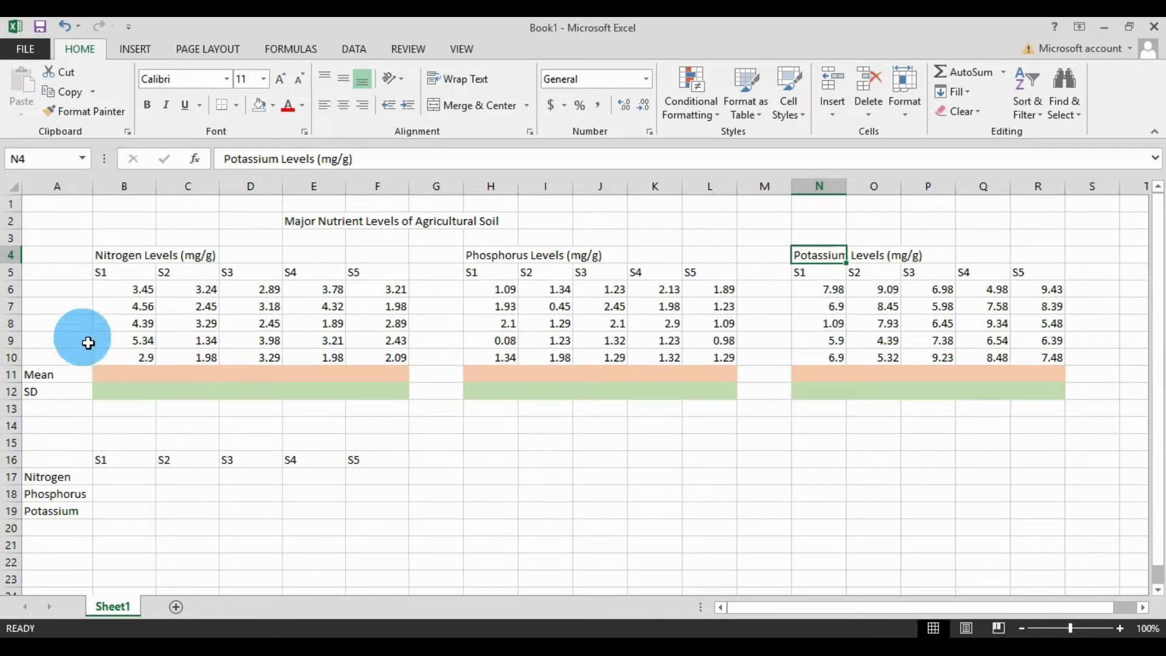
left_click_drag(70, 291, 59, 352)
left_click(63, 360)
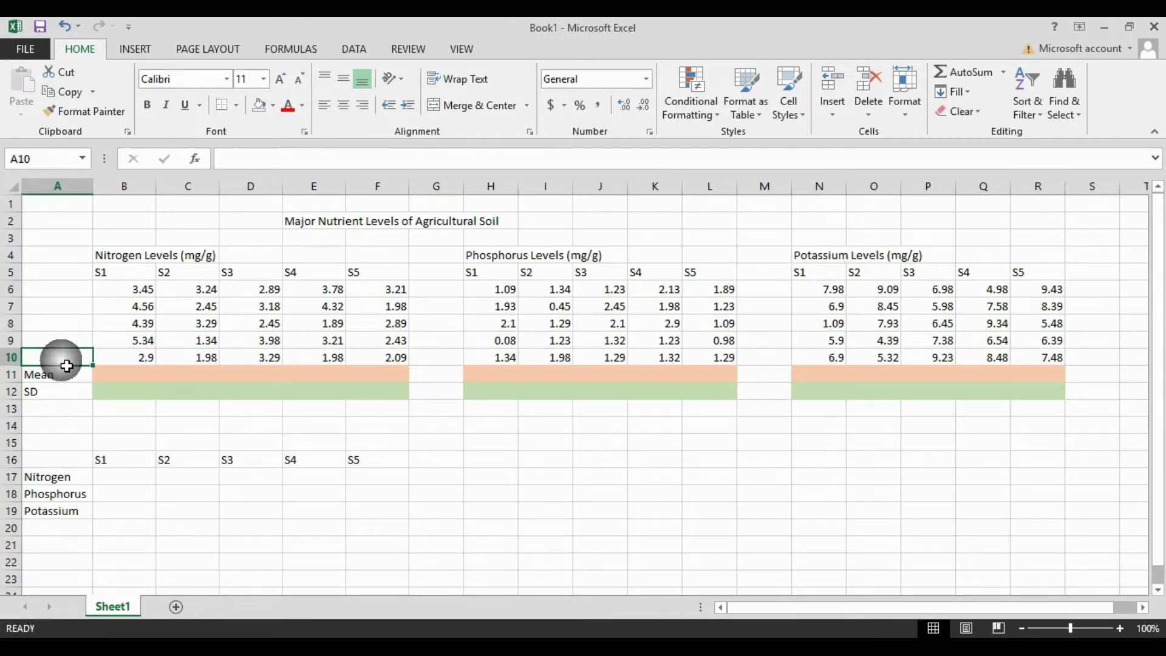
Calculate the Nitrogen S1 mean in B11 using the AVERAGE function on B6:B10.
left_click(115, 380)
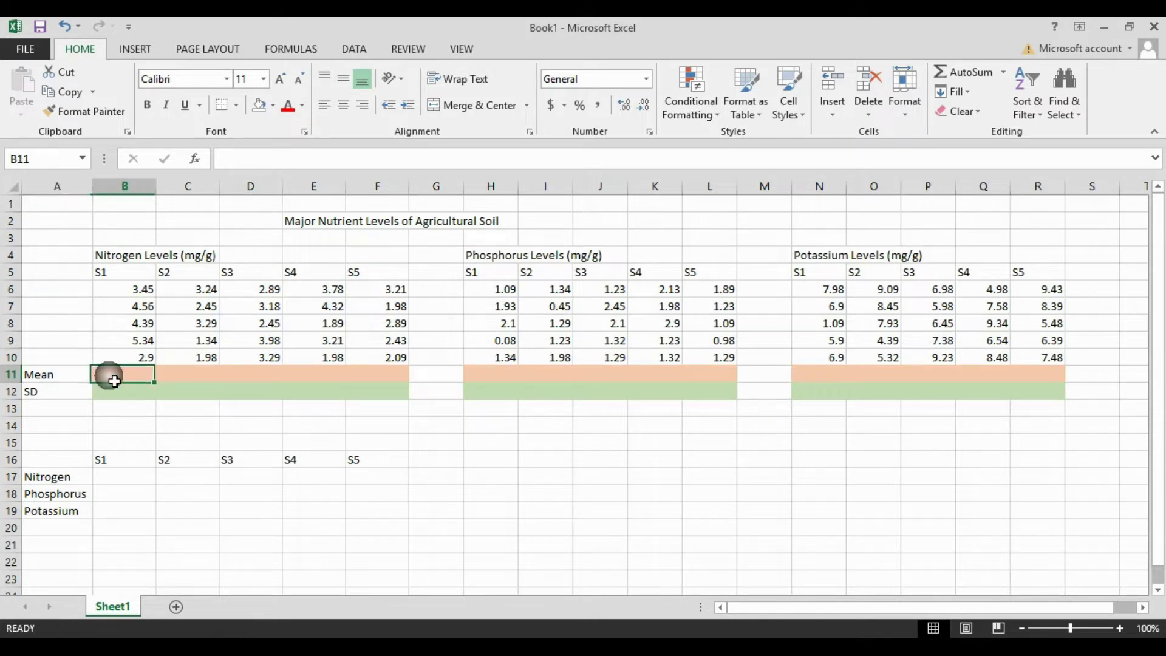
left_click(136, 49)
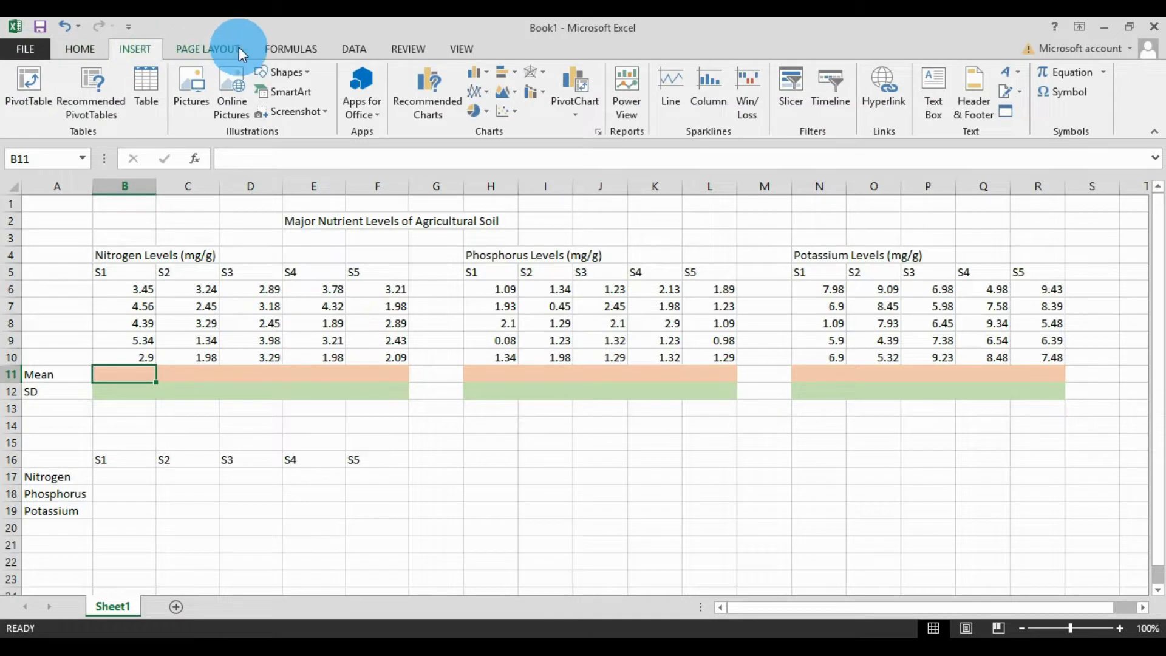
left_click(313, 50)
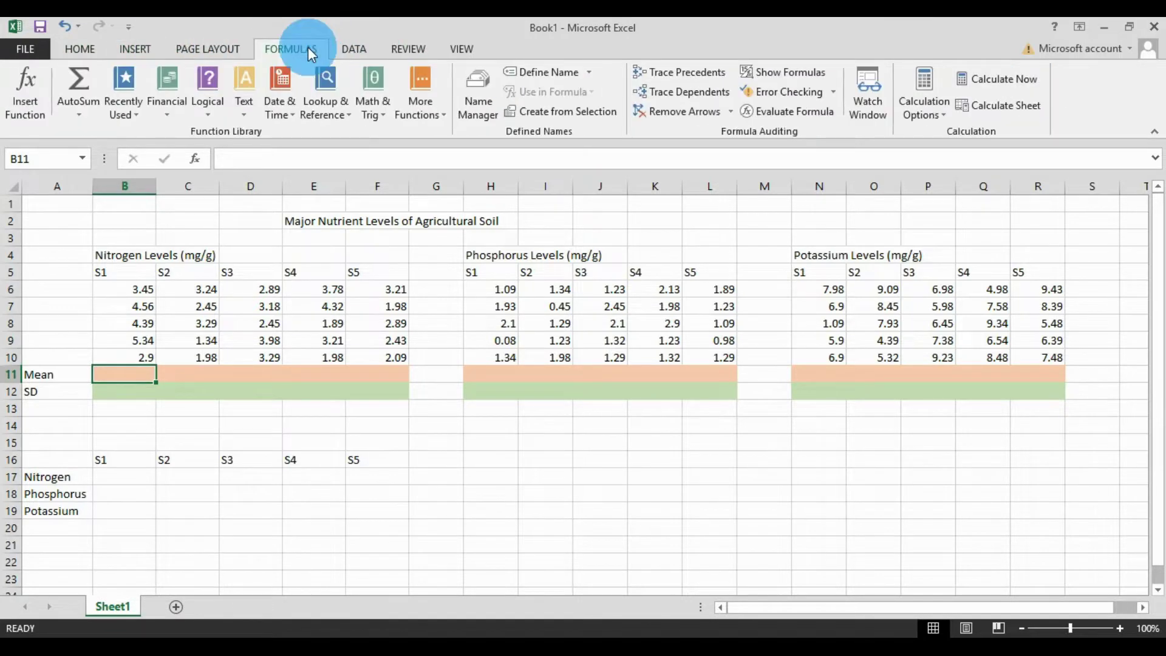
left_click(75, 113)
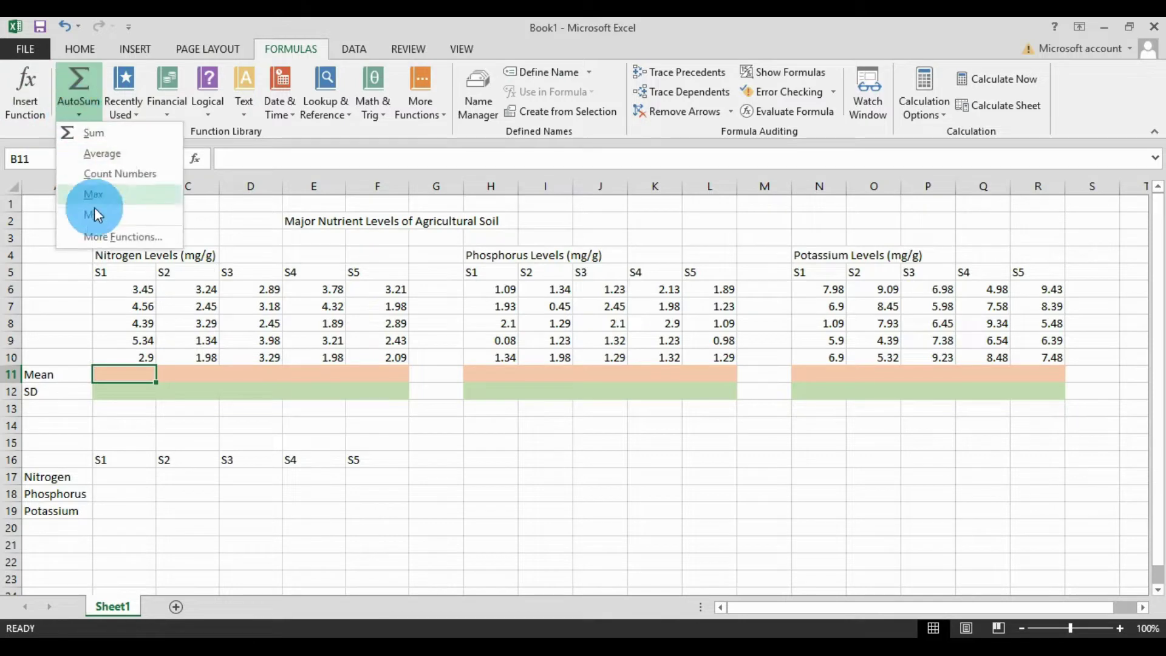
left_click(107, 235)
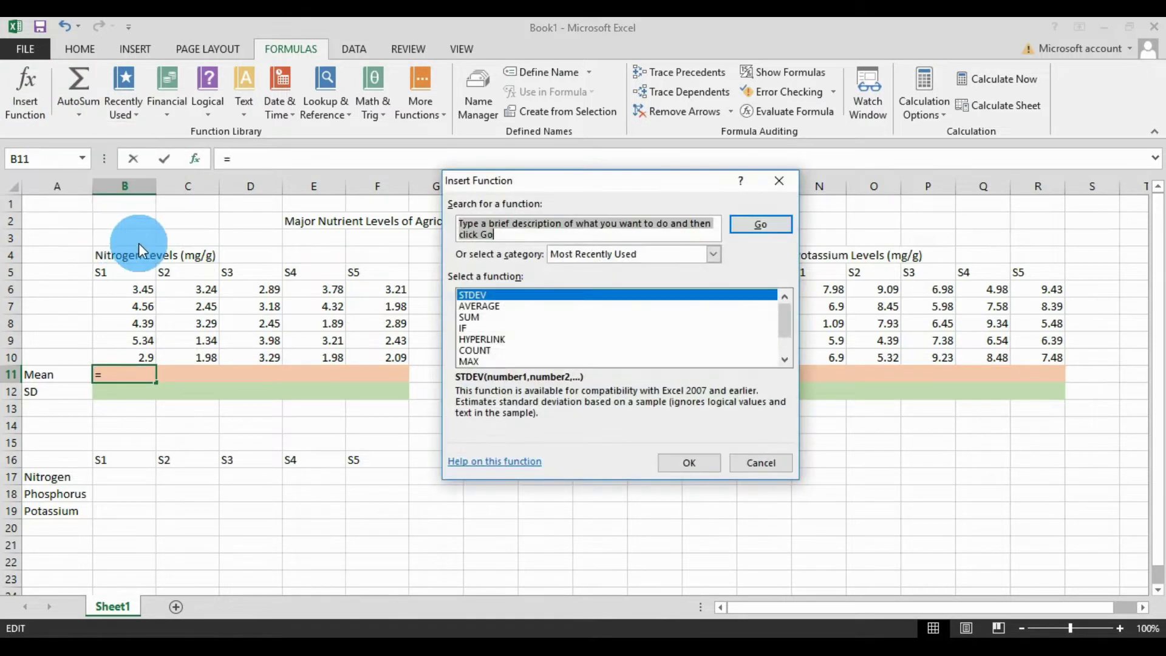
left_click(474, 306)
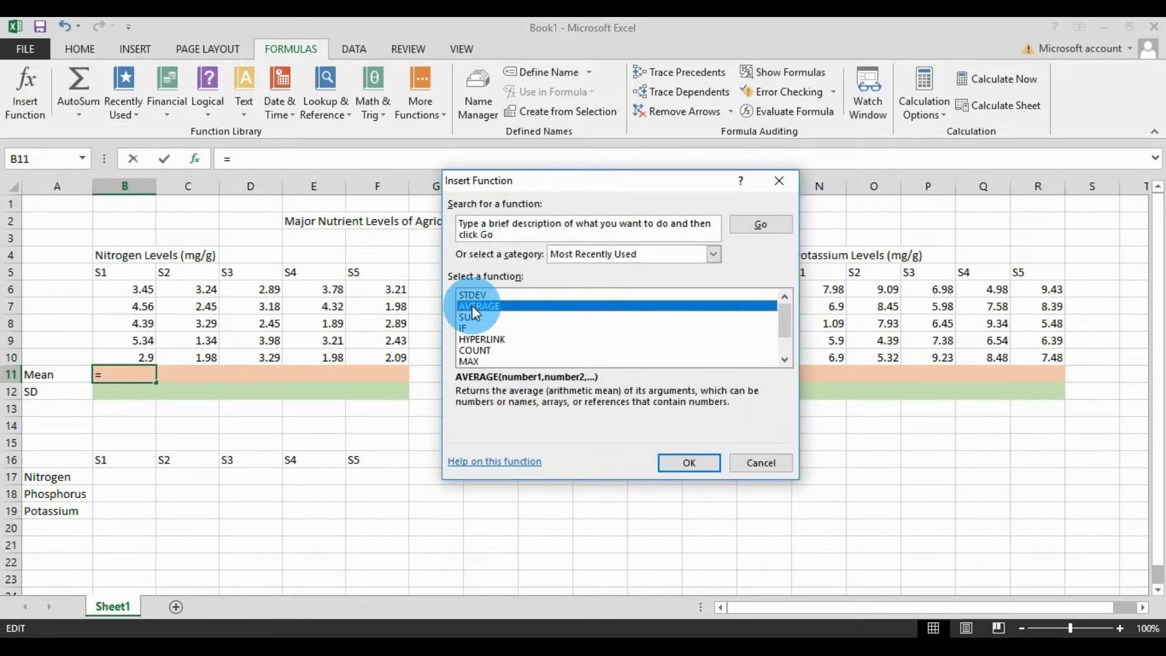
left_click(688, 464)
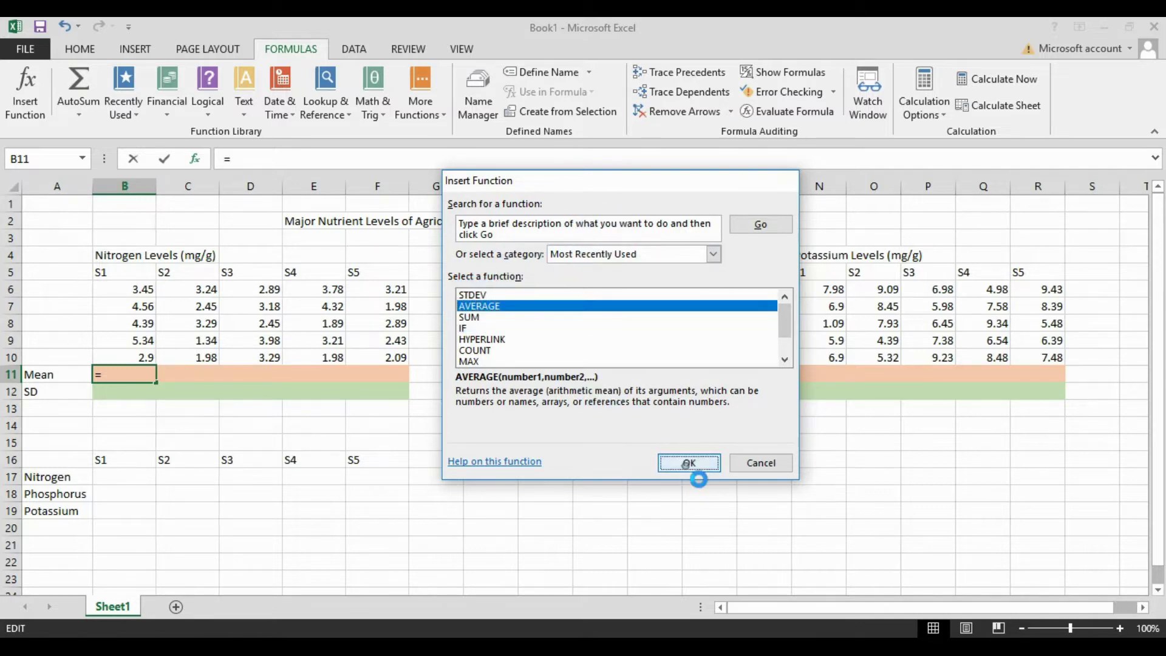
left_click_drag(145, 298, 145, 361)
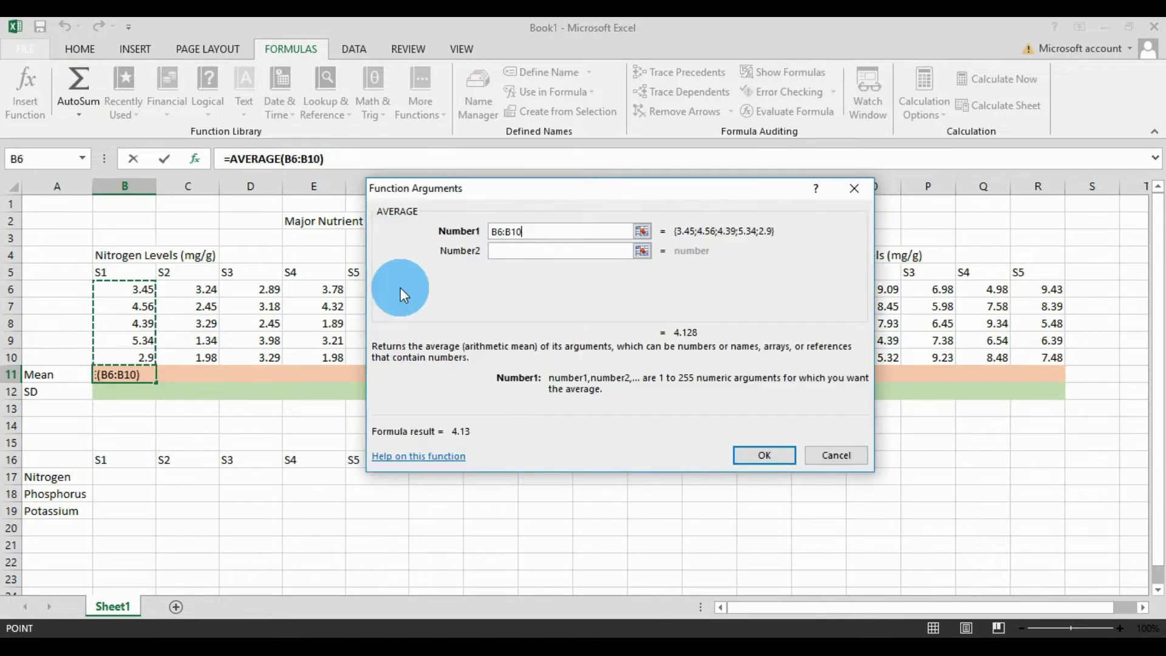
left_click(783, 457)
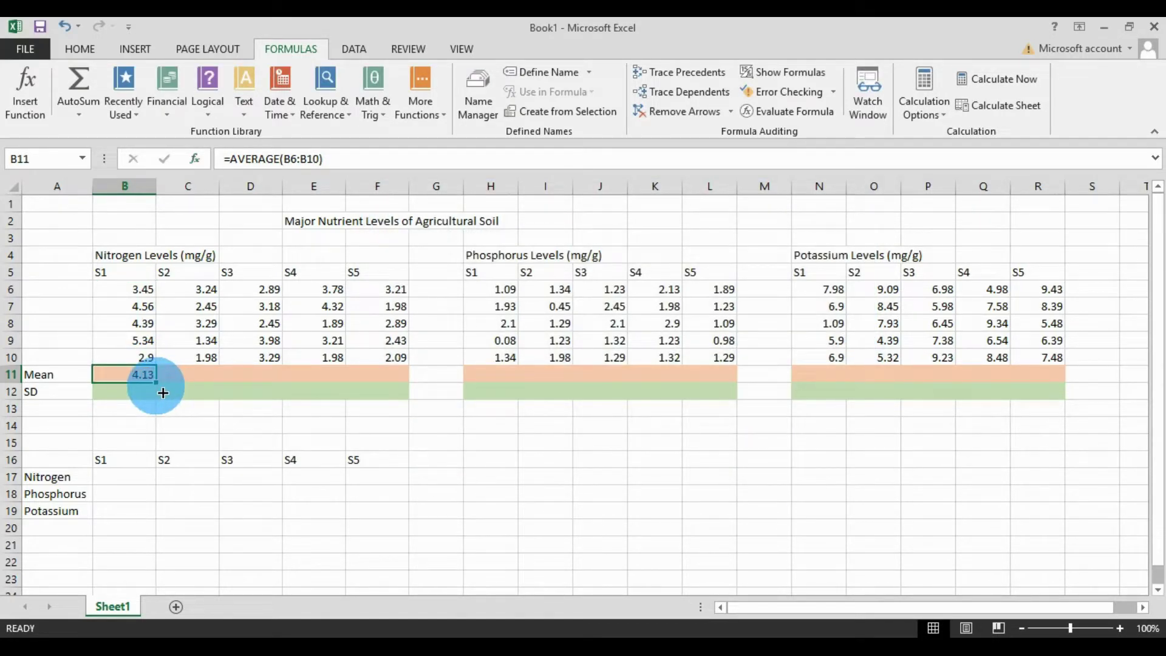
Fill the mean formula from B11 across to R11 and clear it from the separator cells M11 and G11.
left_click_drag(162, 393, 167, 393)
left_click_drag(546, 393, 806, 394)
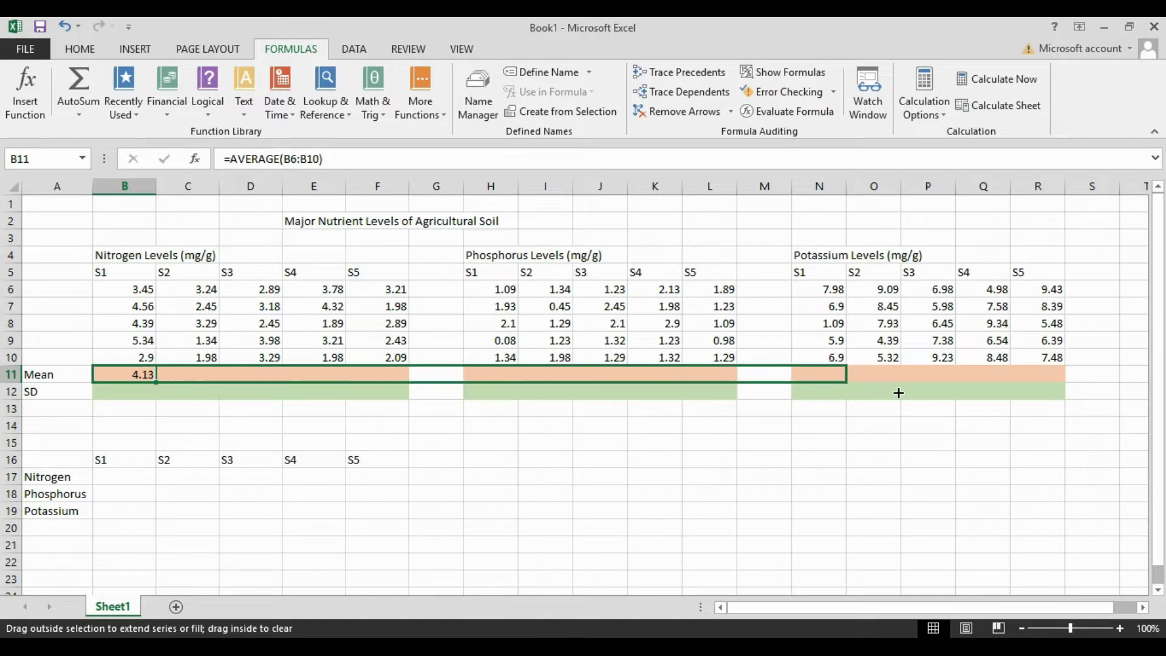
left_click_drag(1053, 390, 1051, 389)
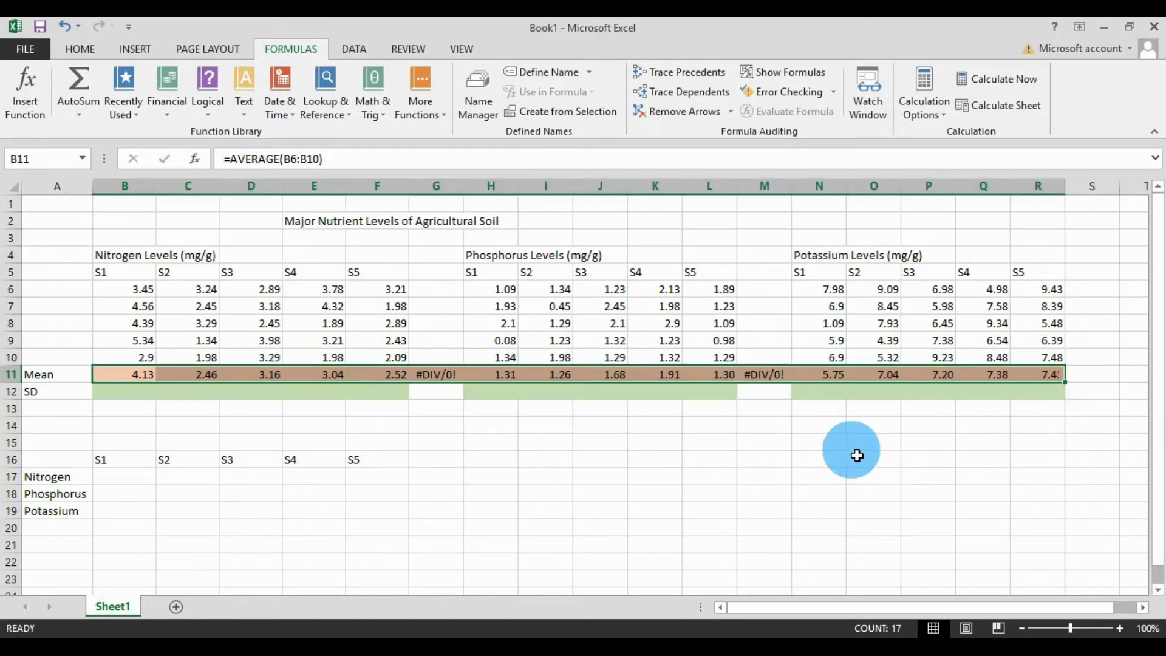
left_click(780, 386)
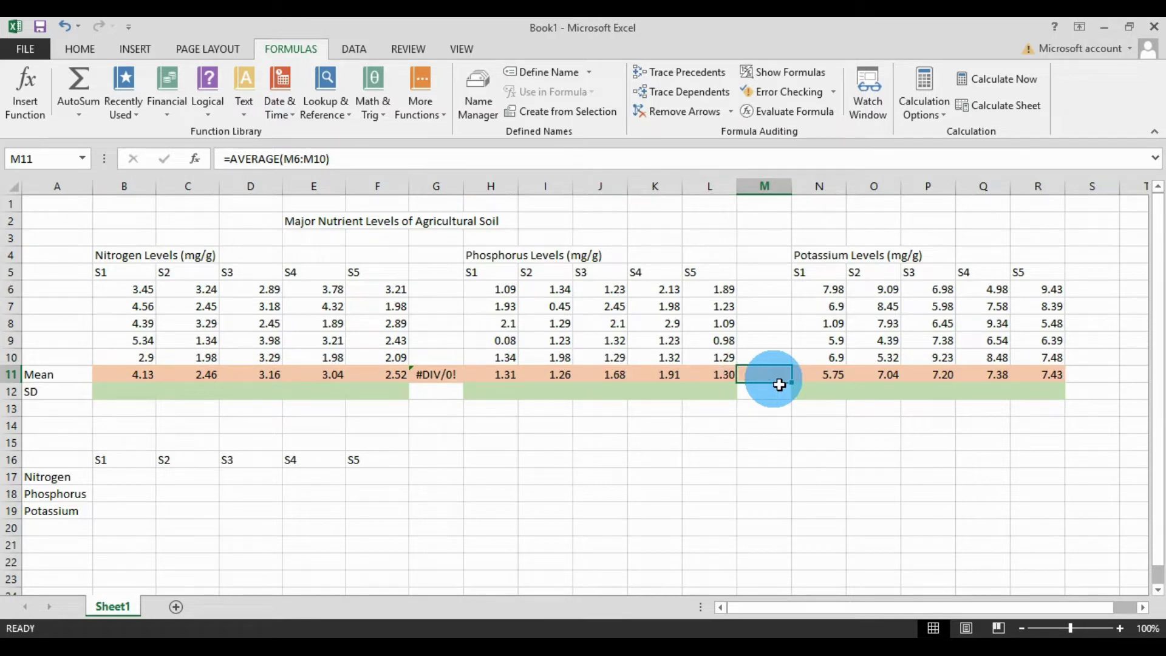
left_click(456, 383)
key("Delete")
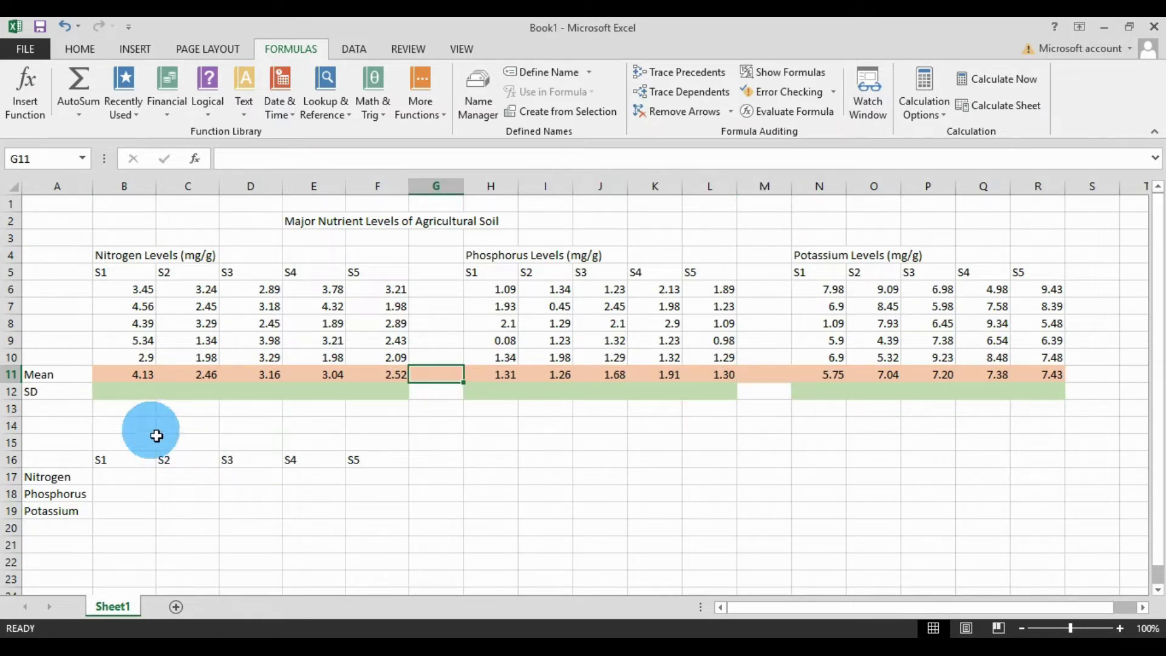
Calculate the Nitrogen S1 standard deviation in B12 using the STDEV function on B6:B10.
left_click(111, 394)
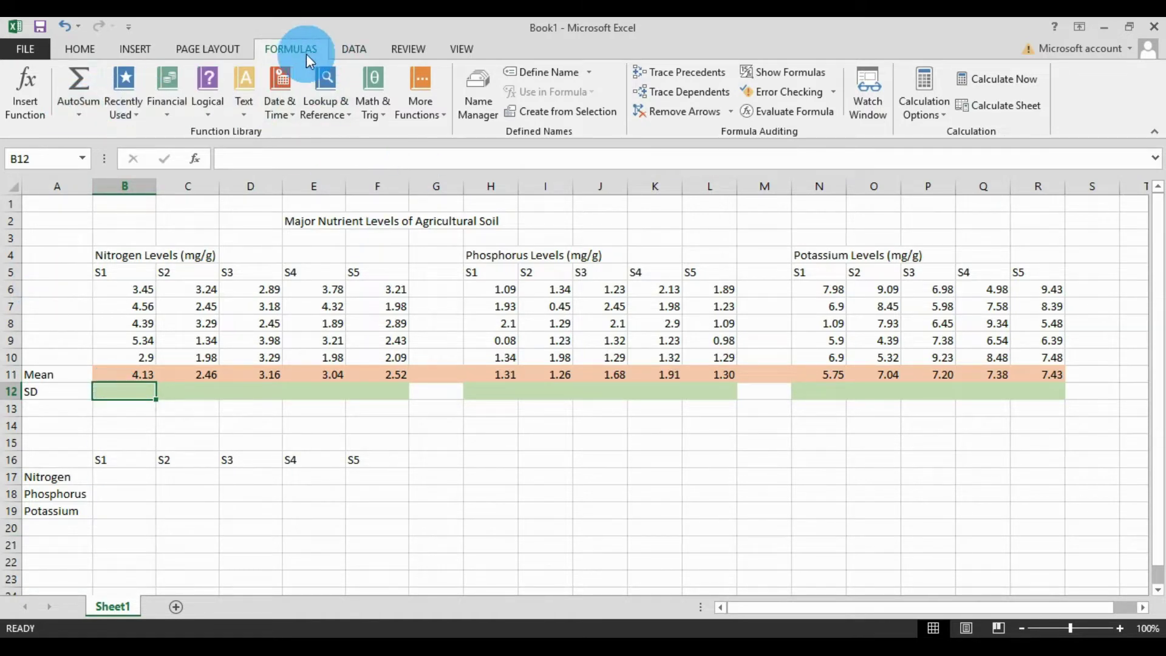
left_click(79, 115)
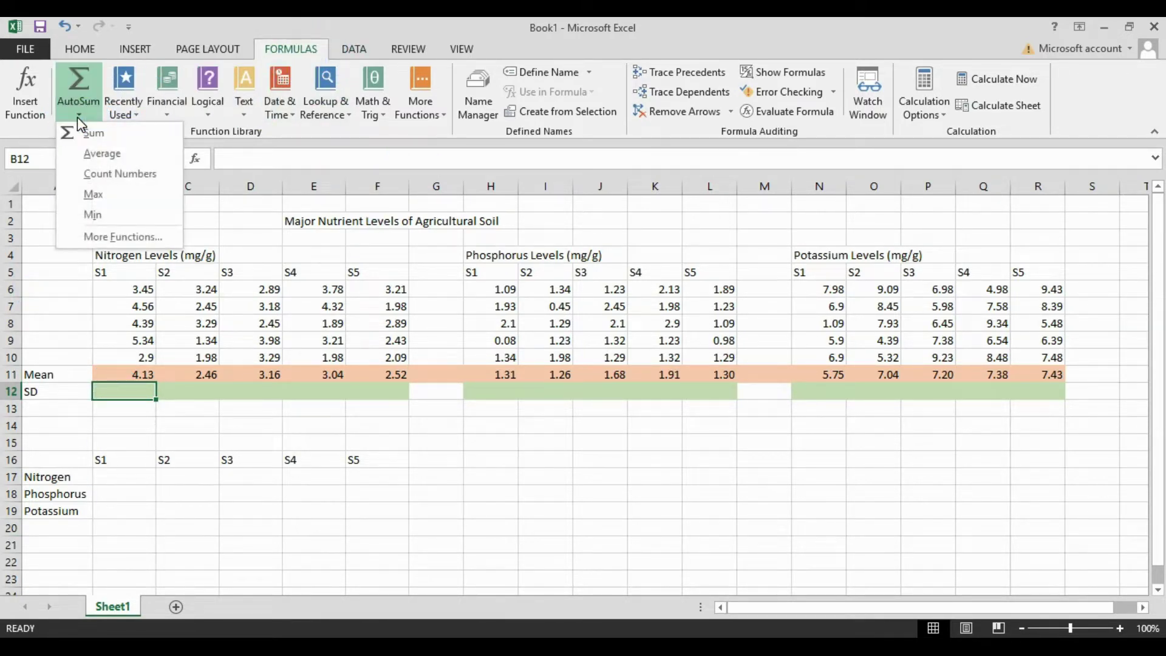
left_click(102, 241)
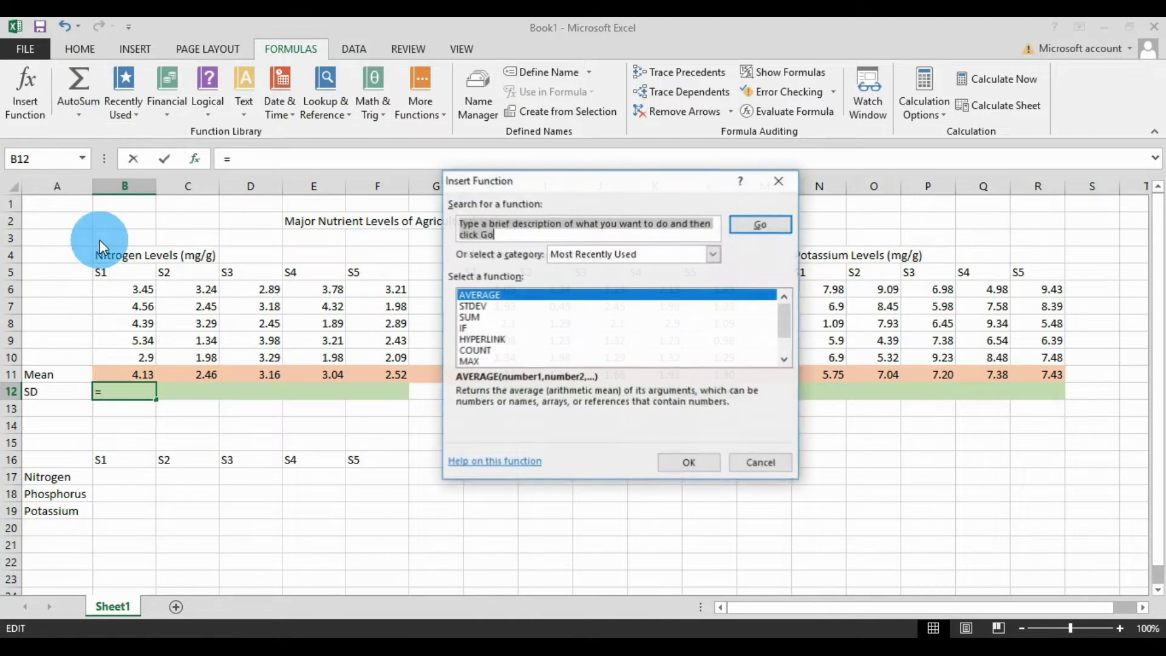
left_click(473, 307)
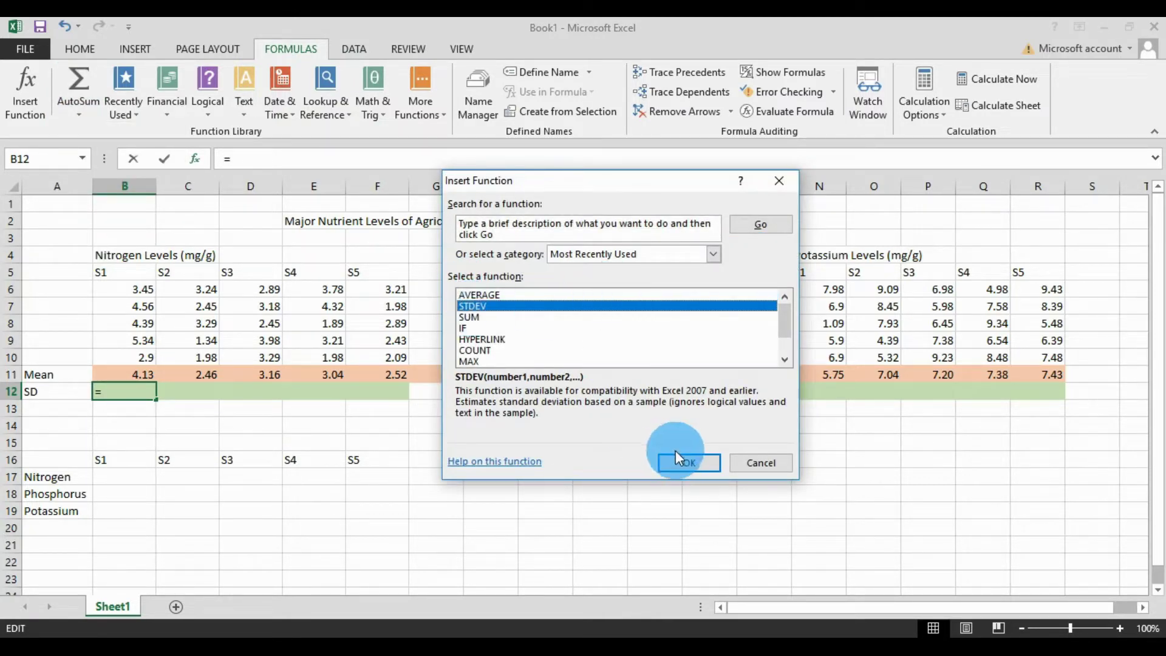
left_click(691, 463)
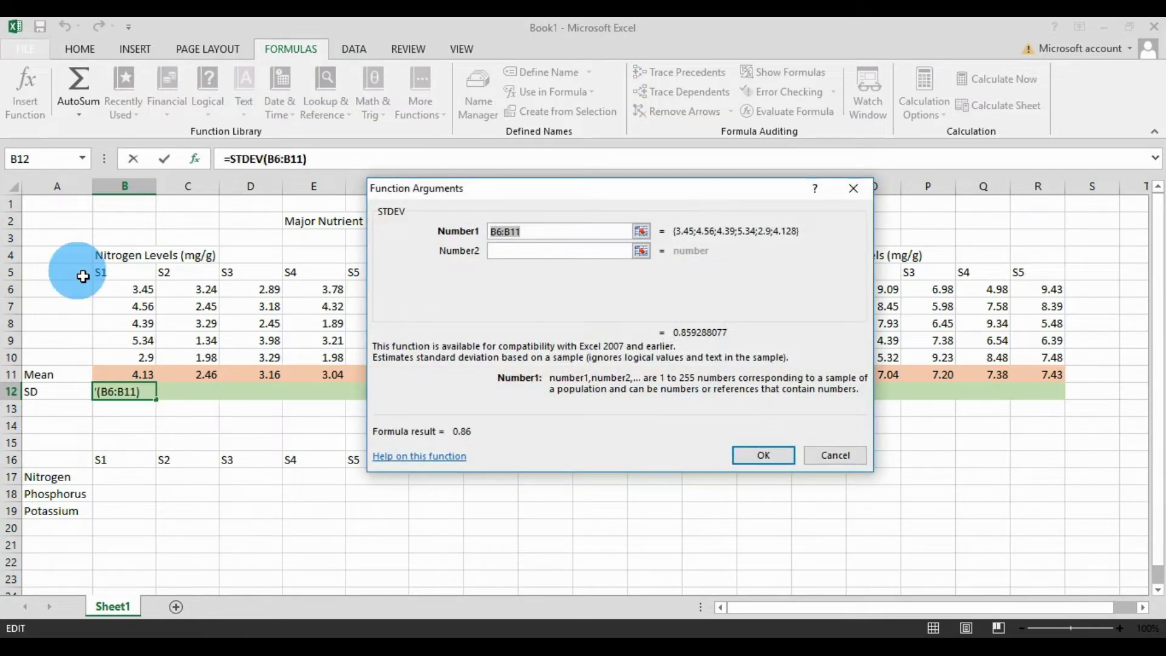
left_click_drag(138, 291, 143, 360)
left_click(759, 457)
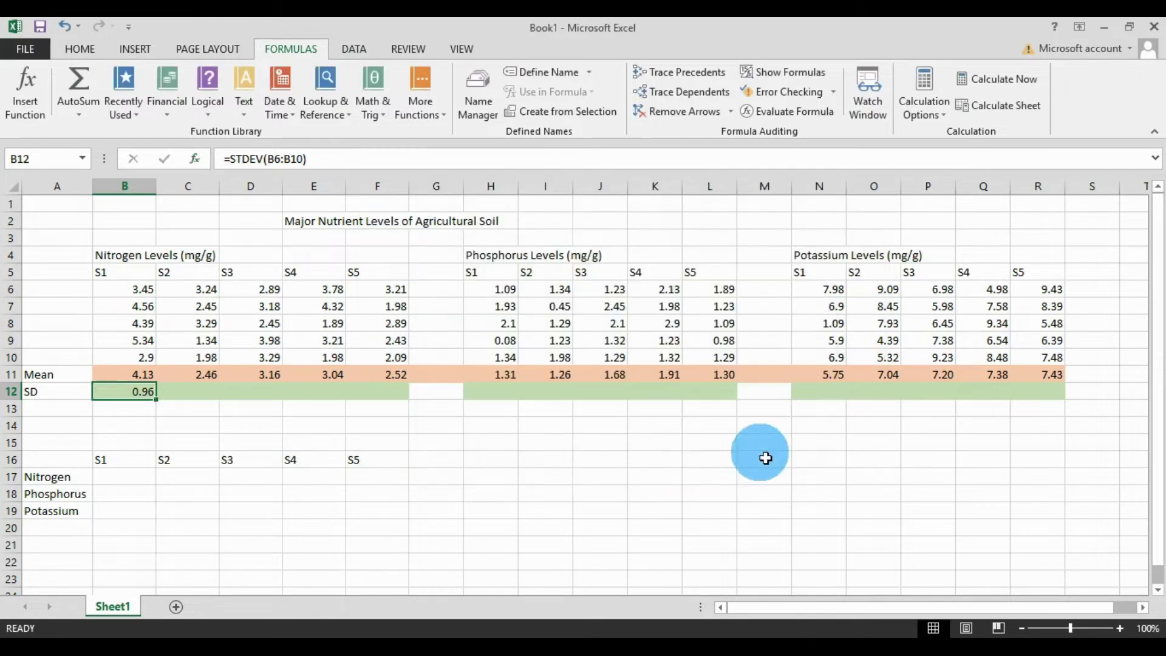
Fill the standard deviation formula from B12 across to R12 and clear it from the separator cells M12 and G12.
left_click_drag(163, 406, 891, 402)
left_click_drag(1051, 399, 1051, 399)
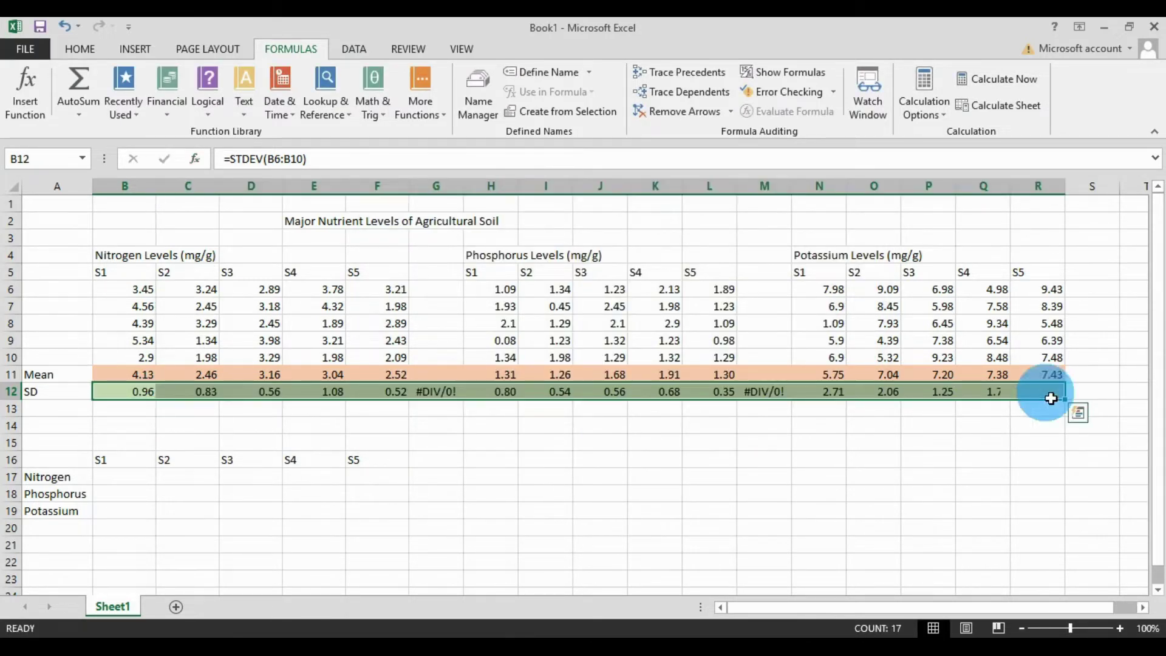
left_click(781, 398)
left_click(781, 398)
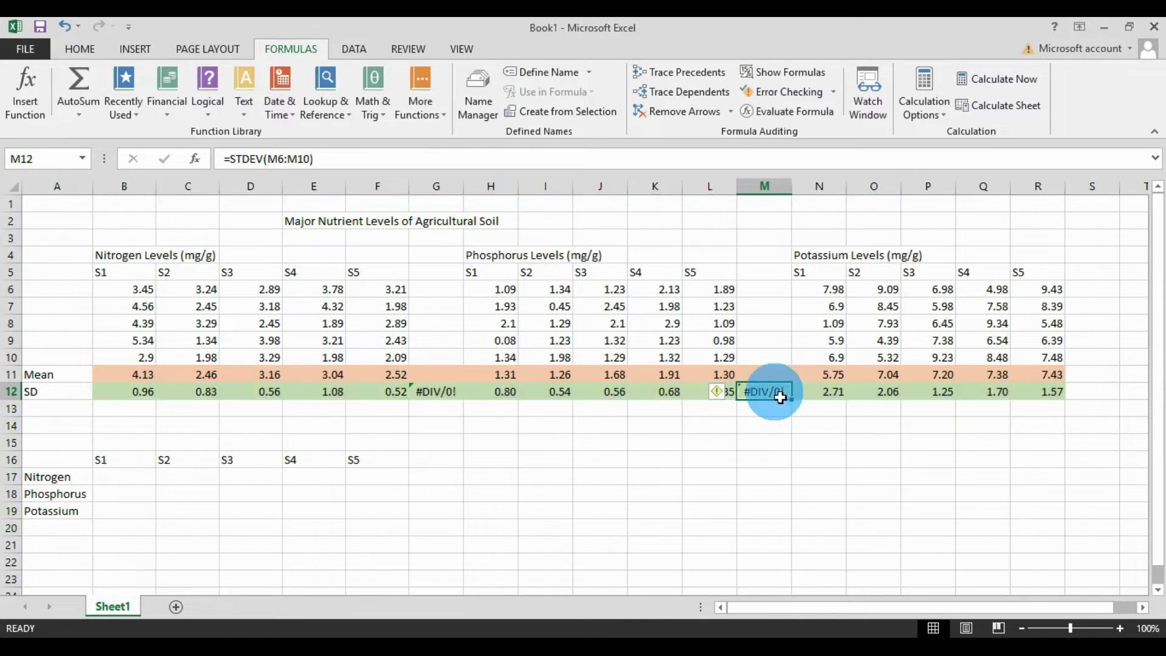
key("Delete")
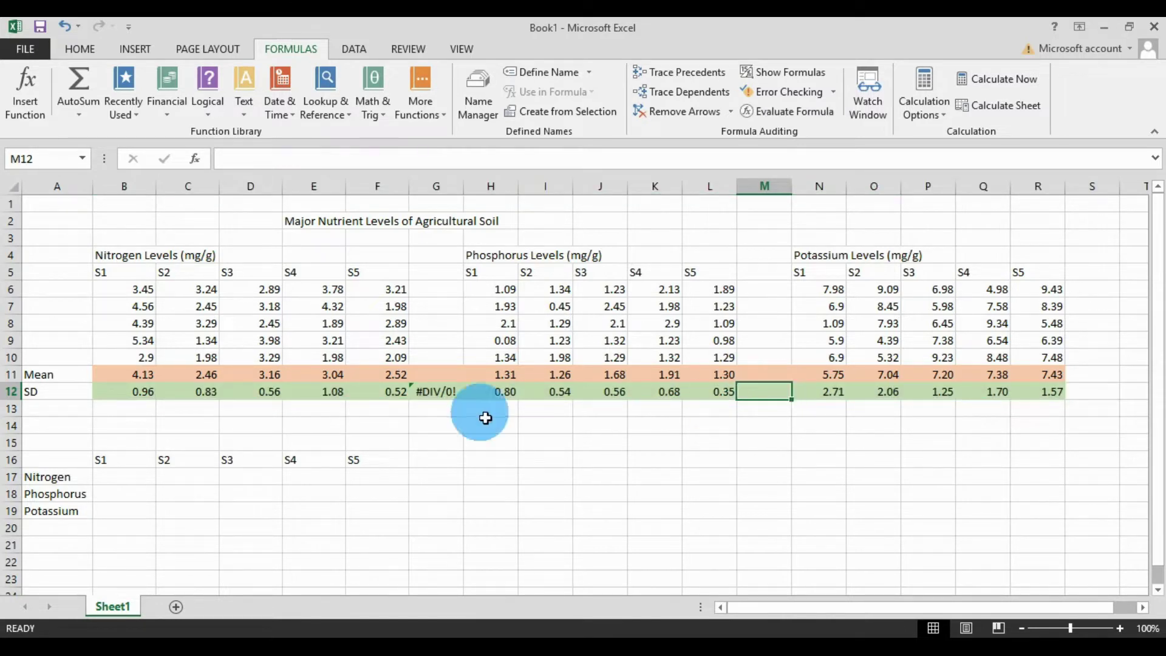
left_click(437, 394)
key("Delete")
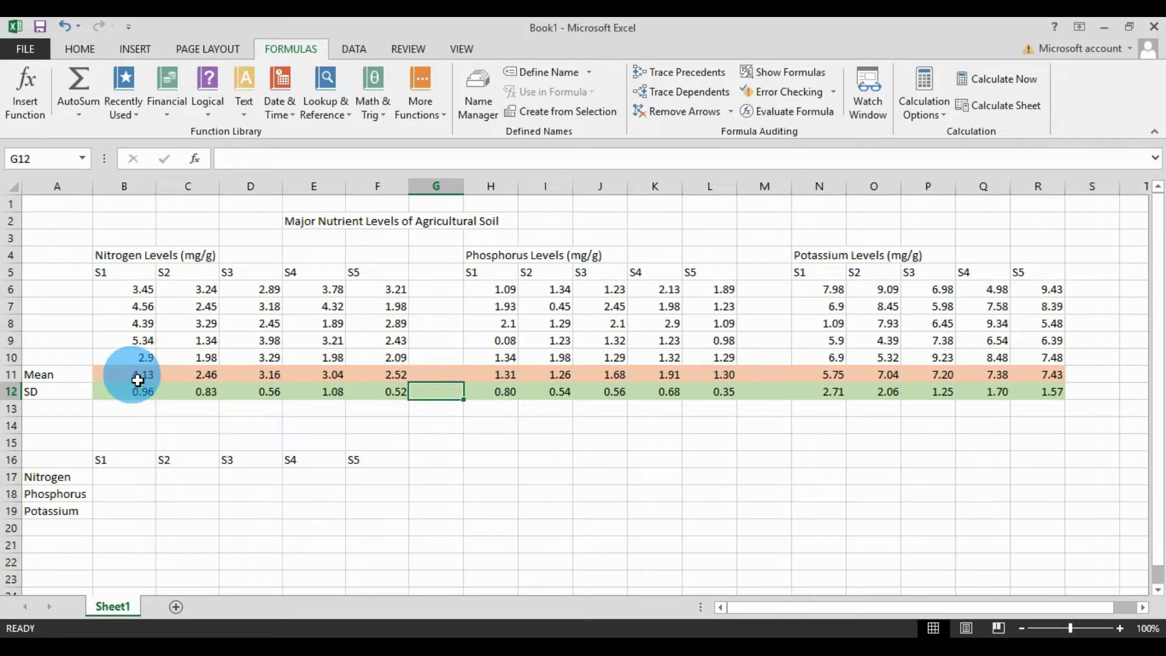
Copy the Nitrogen means in B11:F11 and paste them as values into the summary table's Nitrogen row from B17.
left_click_drag(138, 380, 376, 381)
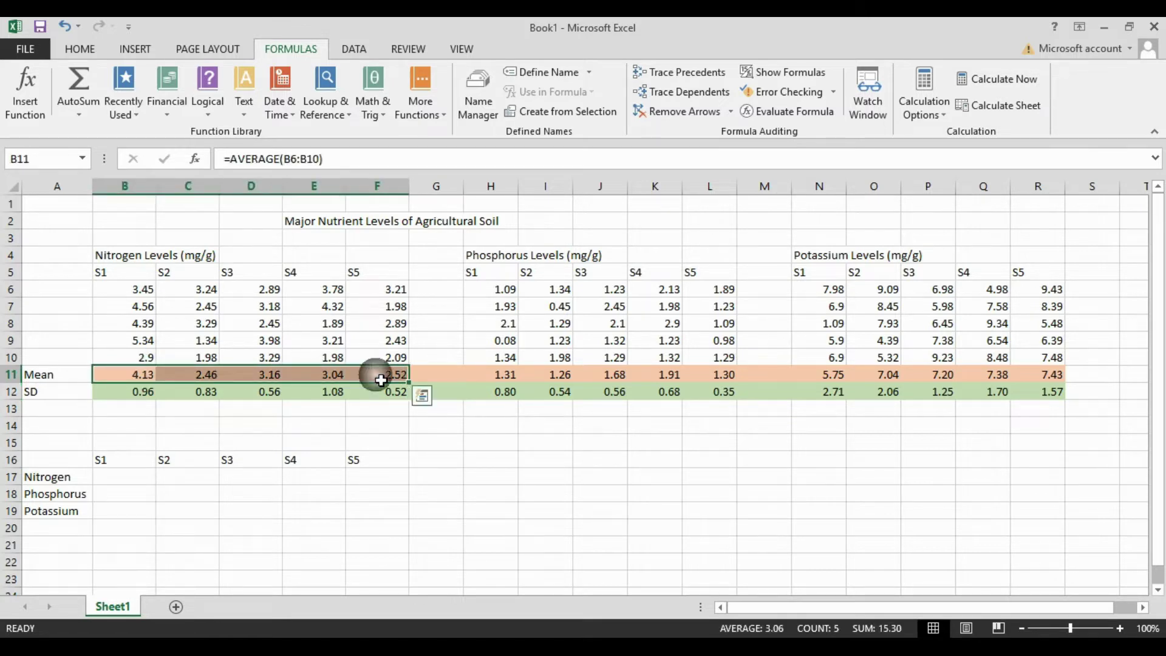
right_click(381, 380)
left_click(416, 64)
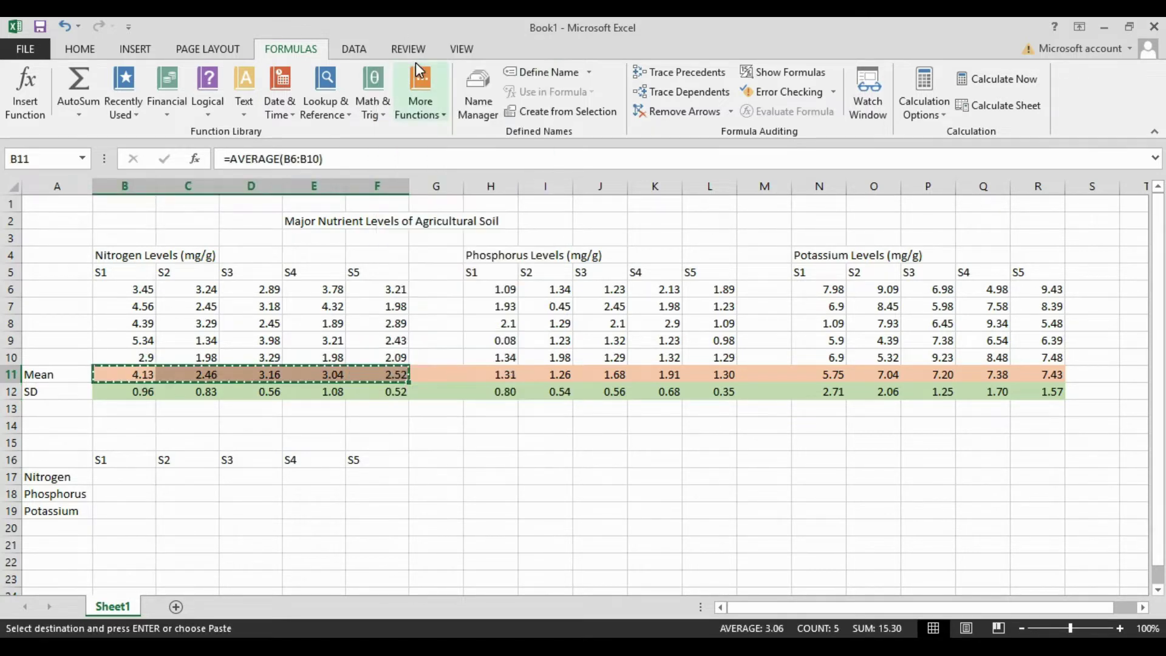
left_click(128, 485)
right_click(126, 486)
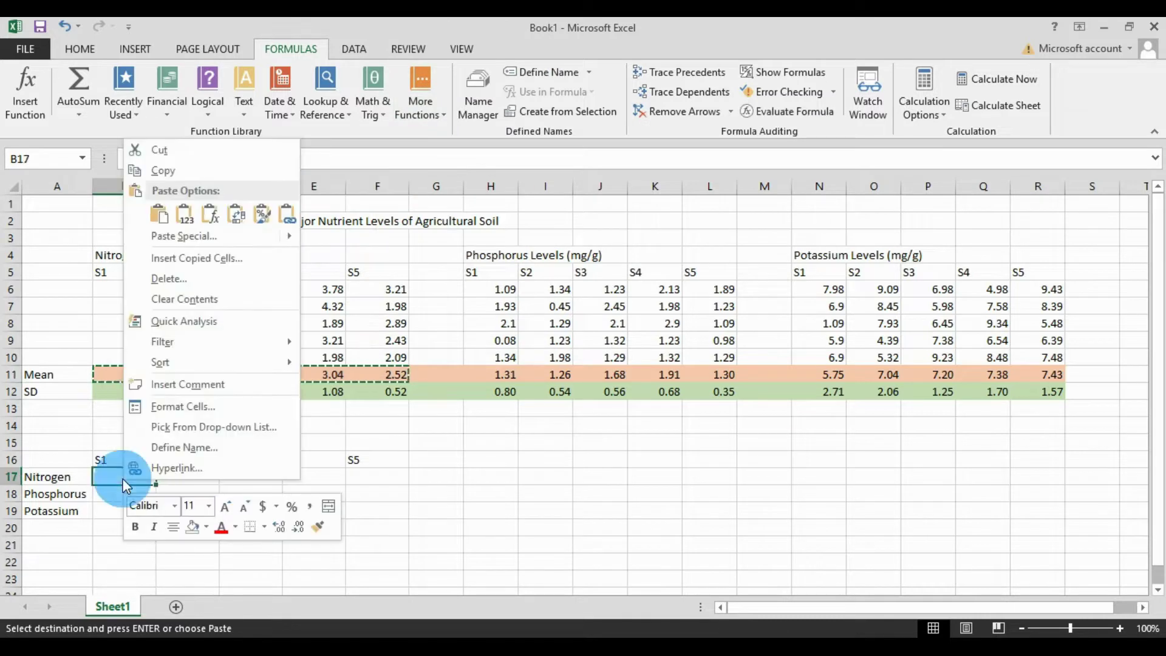
left_click(181, 220)
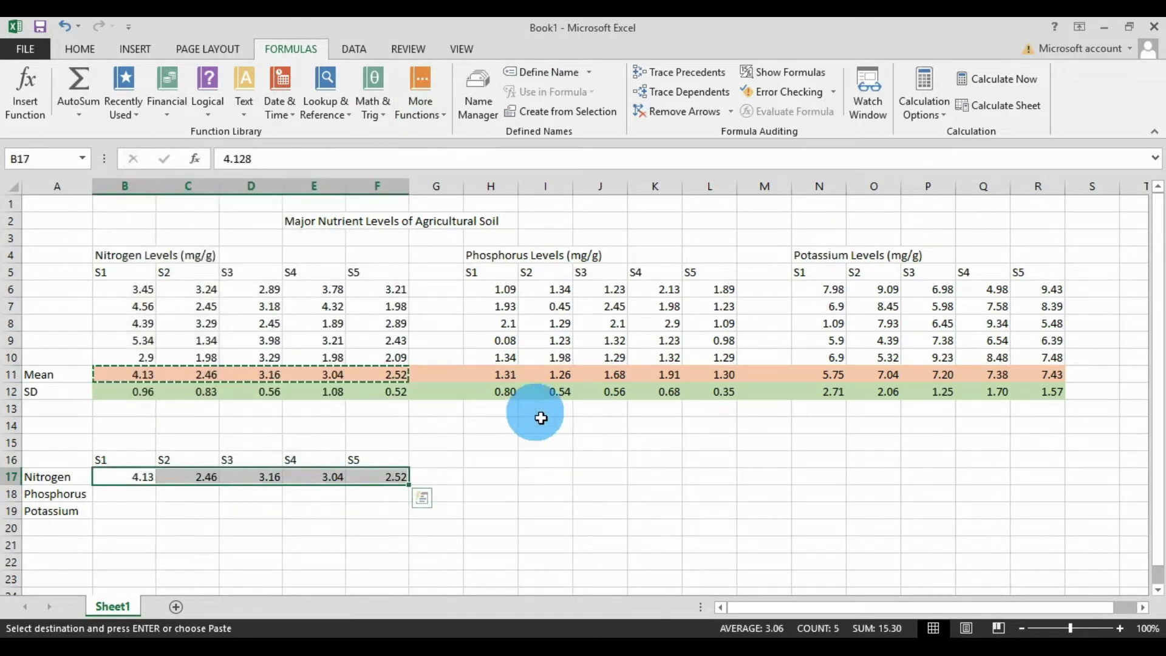
Copy the Phosphorus means in H11:L11 and paste them as values into the summary table's Phosphorus row from B18.
left_click_drag(490, 378, 711, 380)
right_click(707, 377)
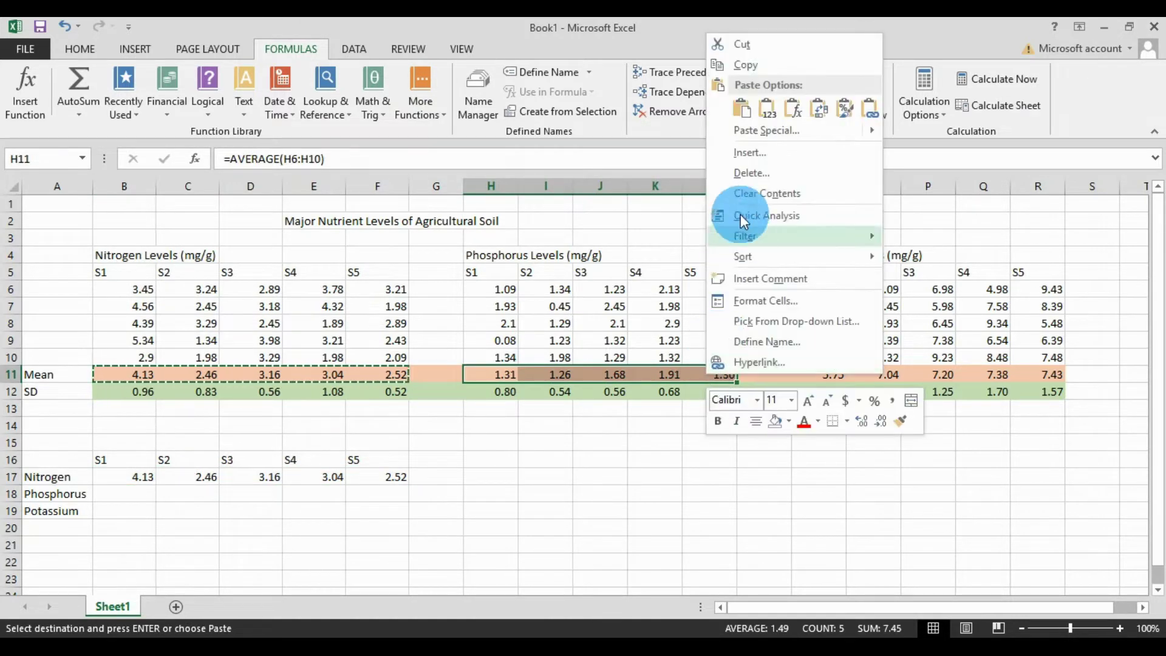
left_click(747, 63)
left_click(118, 493)
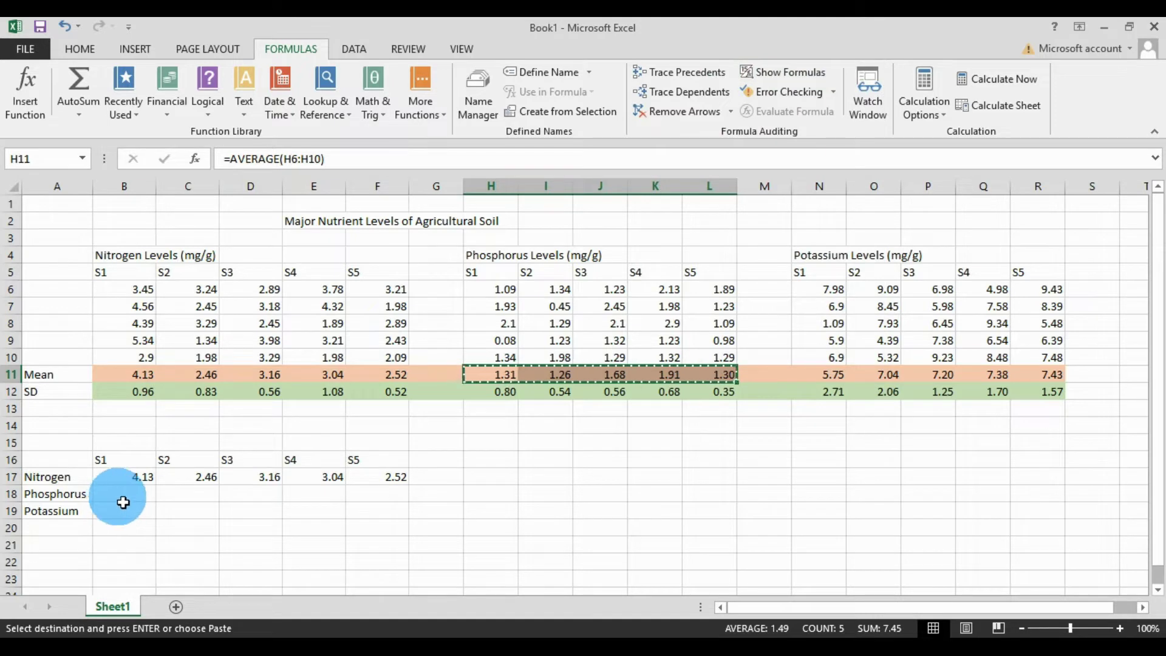
right_click(117, 497)
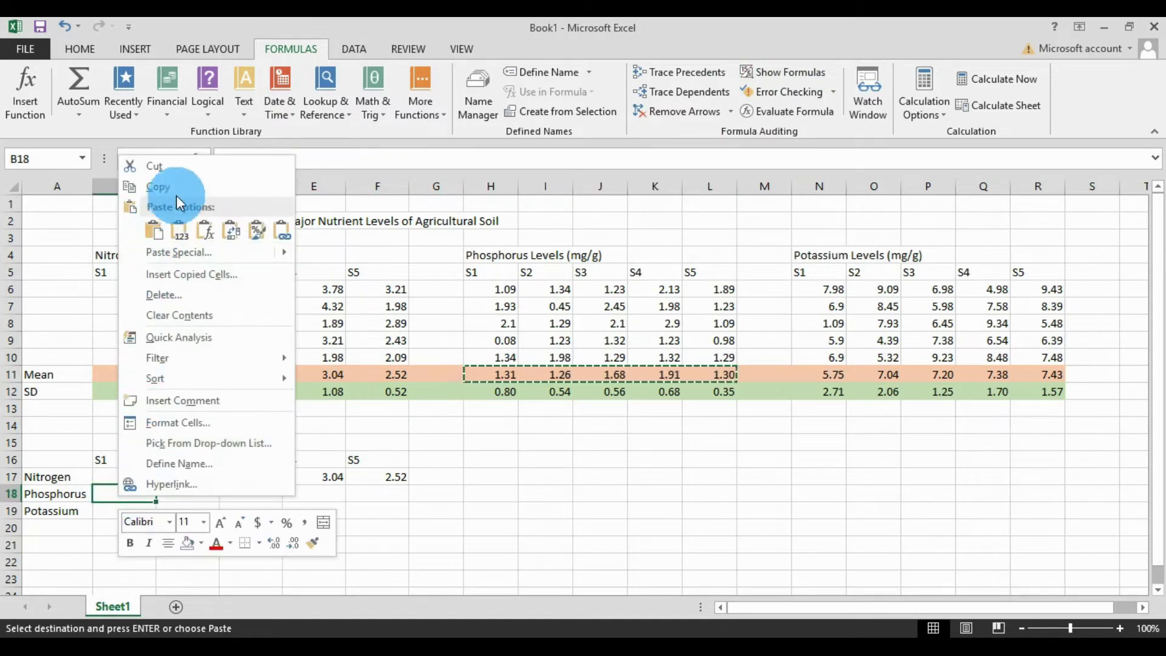
left_click(178, 232)
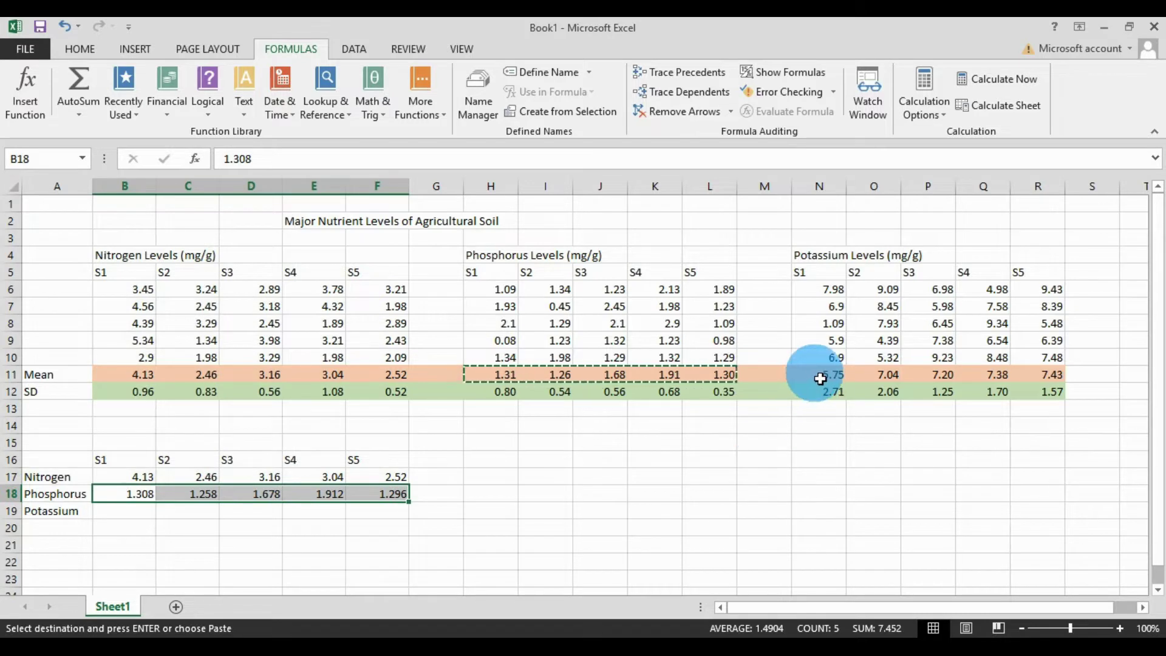
Copy the Potassium means in N11:R11 and paste them as values into the summary table's Potassium row from B19.
left_click_drag(822, 375, 1044, 383)
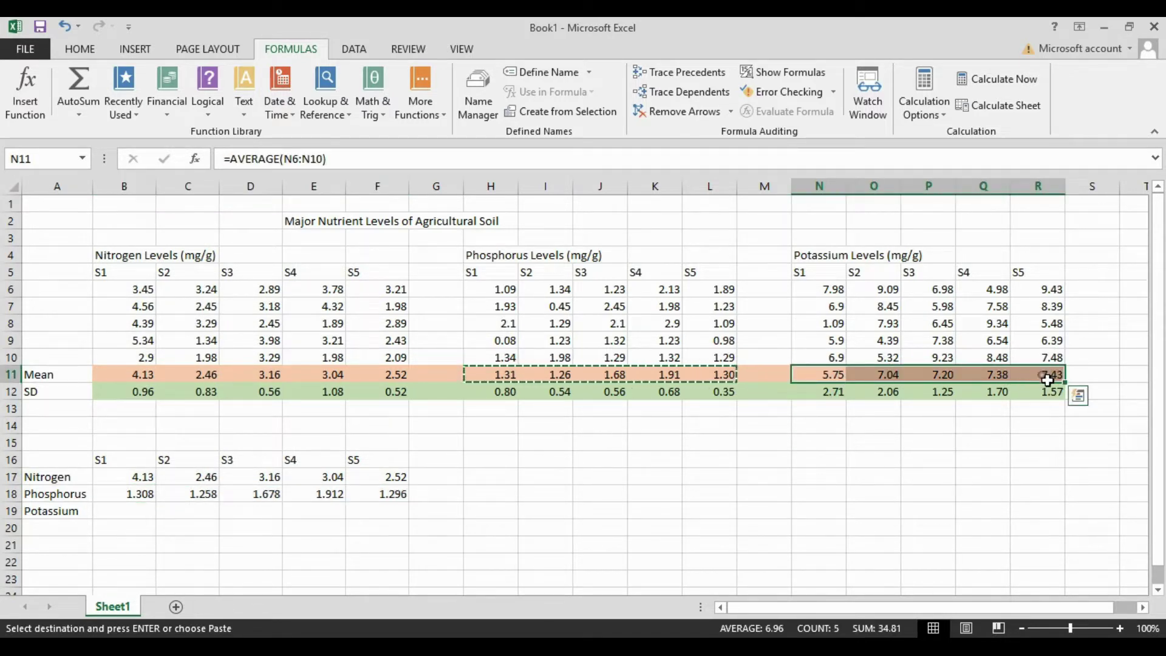
right_click(1042, 382)
left_click(909, 72)
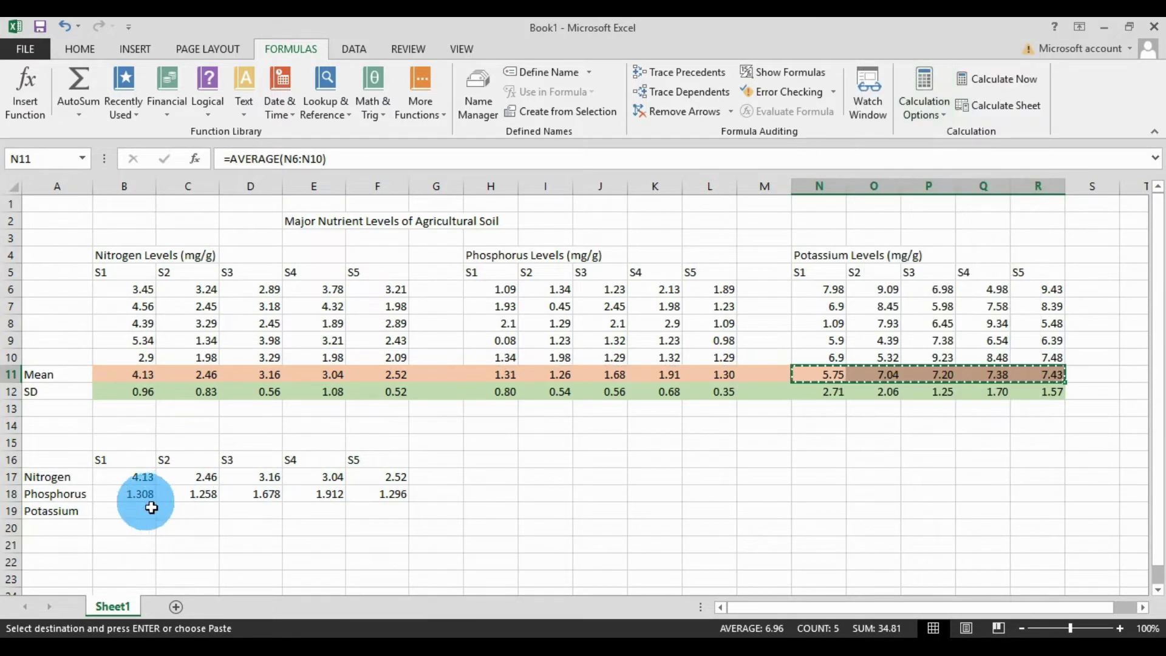
right_click(130, 512)
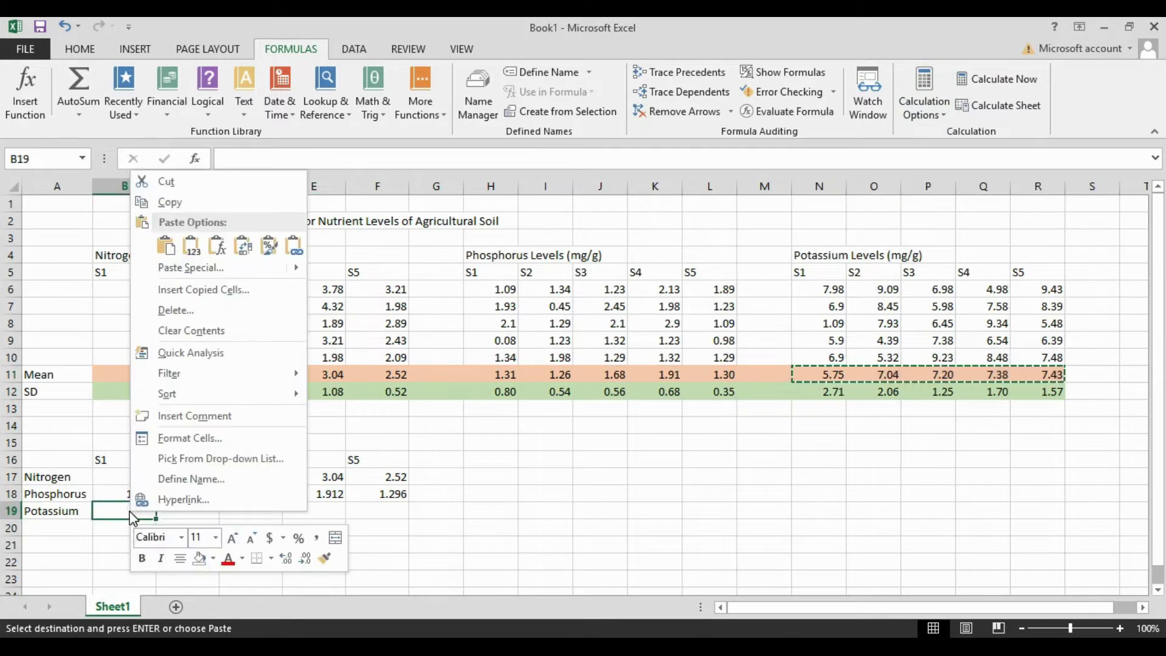
left_click(193, 249)
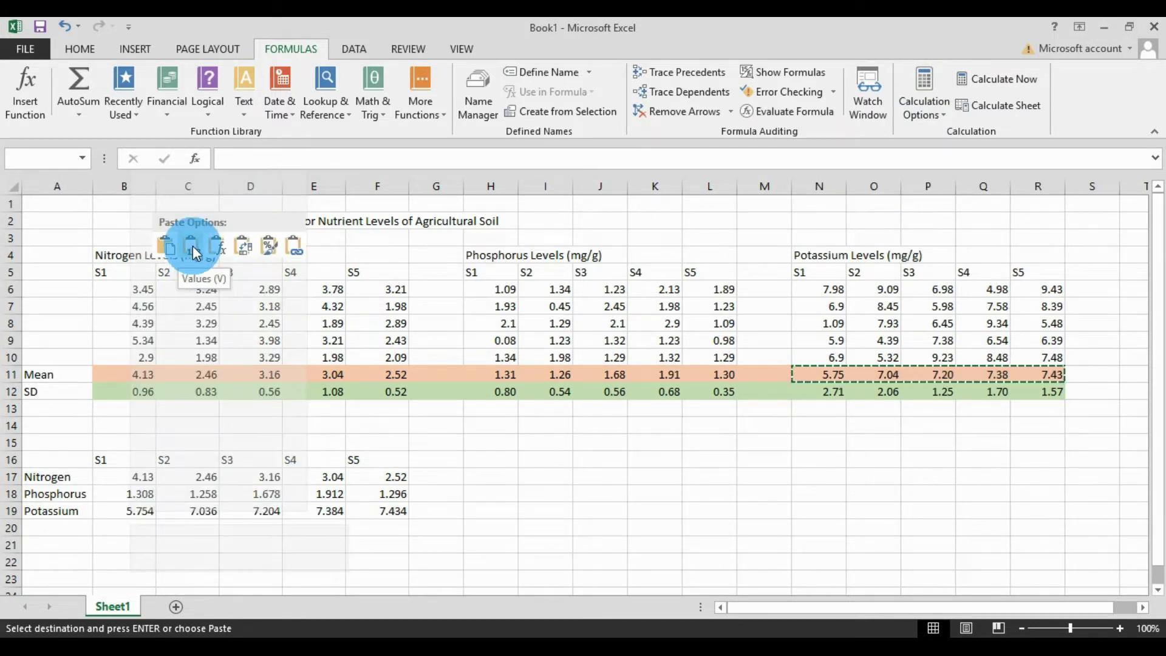
left_click(641, 562)
Insert a basic 2-D line chart from the summary table A16:F19 and move it beside the table, below the SD row.
left_click_drag(49, 461, 389, 520)
left_click(131, 49)
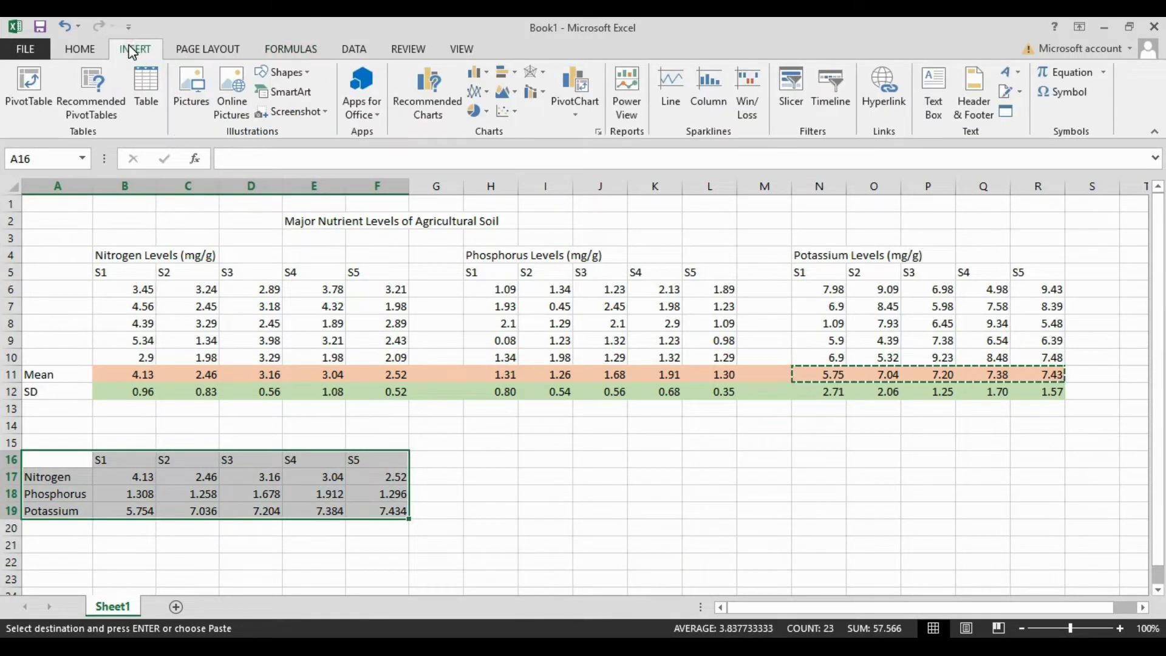
left_click(490, 92)
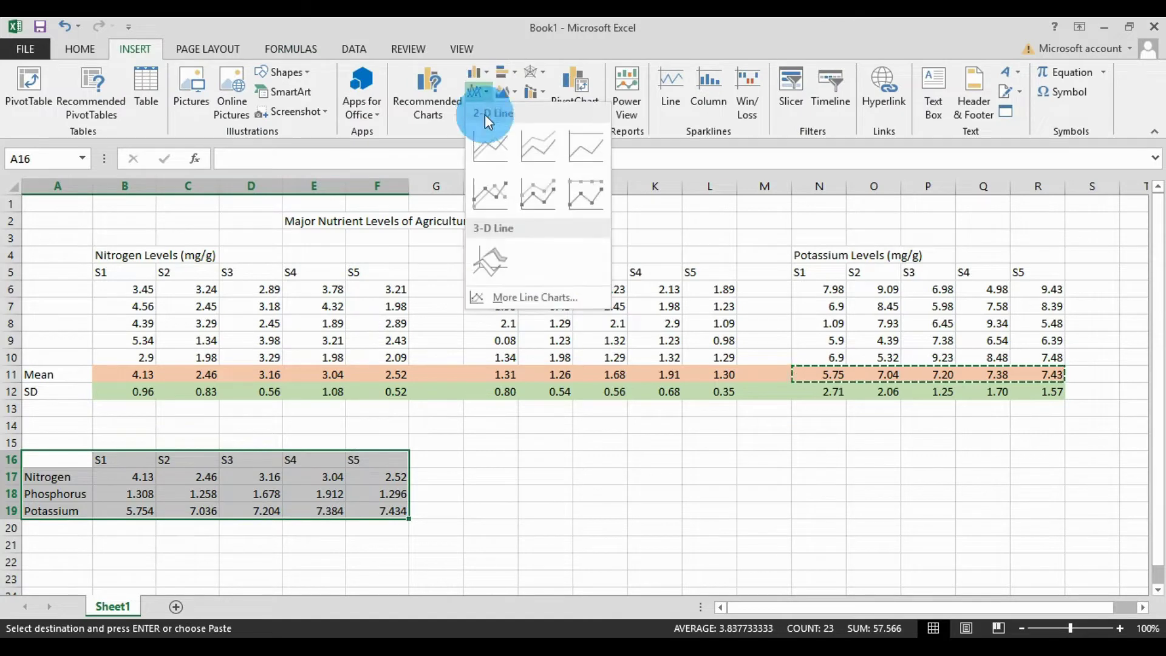
left_click(494, 153)
left_click_drag(763, 313, 820, 410)
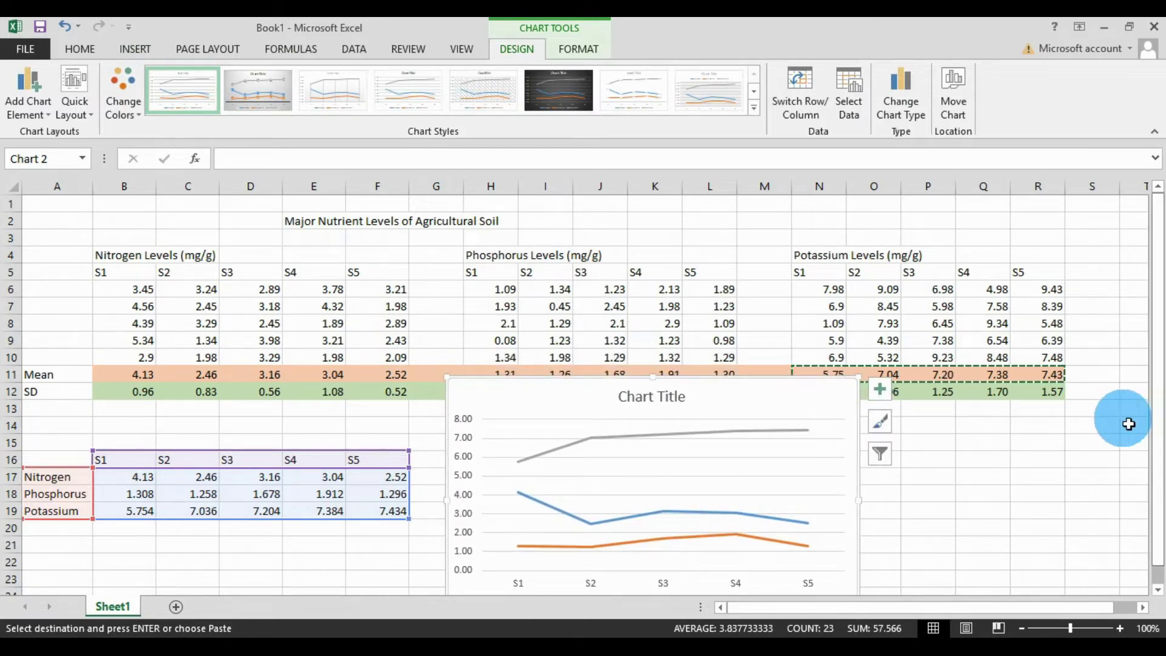
scroll(1124, 421, "down", 2)
left_click(759, 325)
left_click_drag(759, 325, 775, 401)
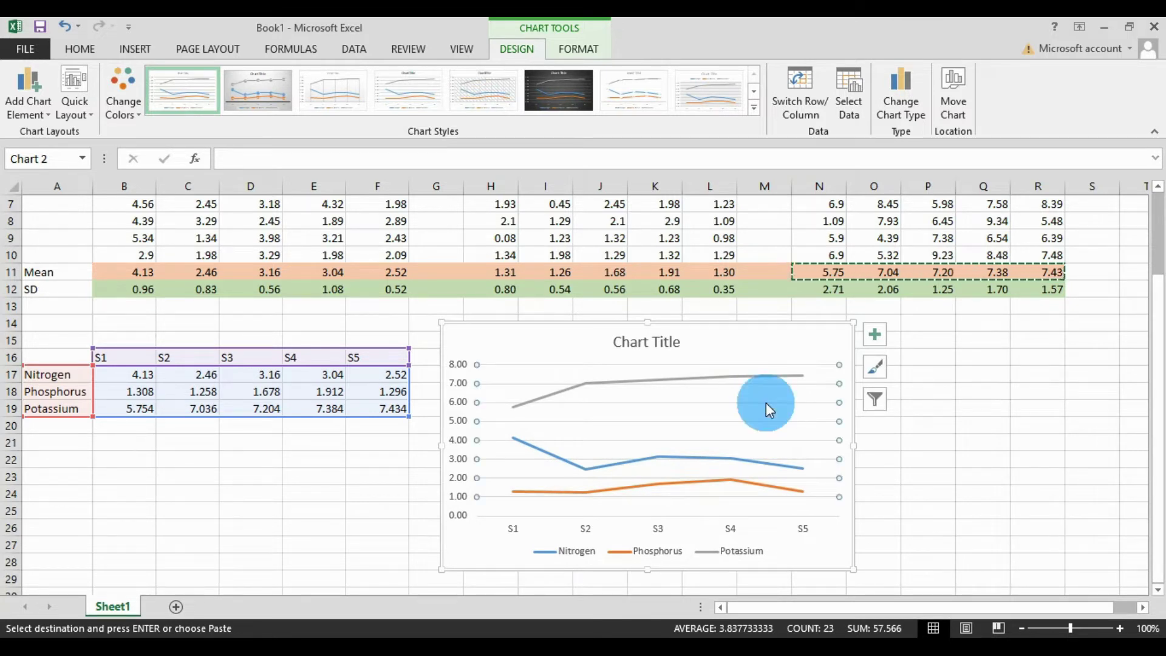
Format the chart's vertical axis with a solid line.
right_click(767, 403)
left_click(833, 539)
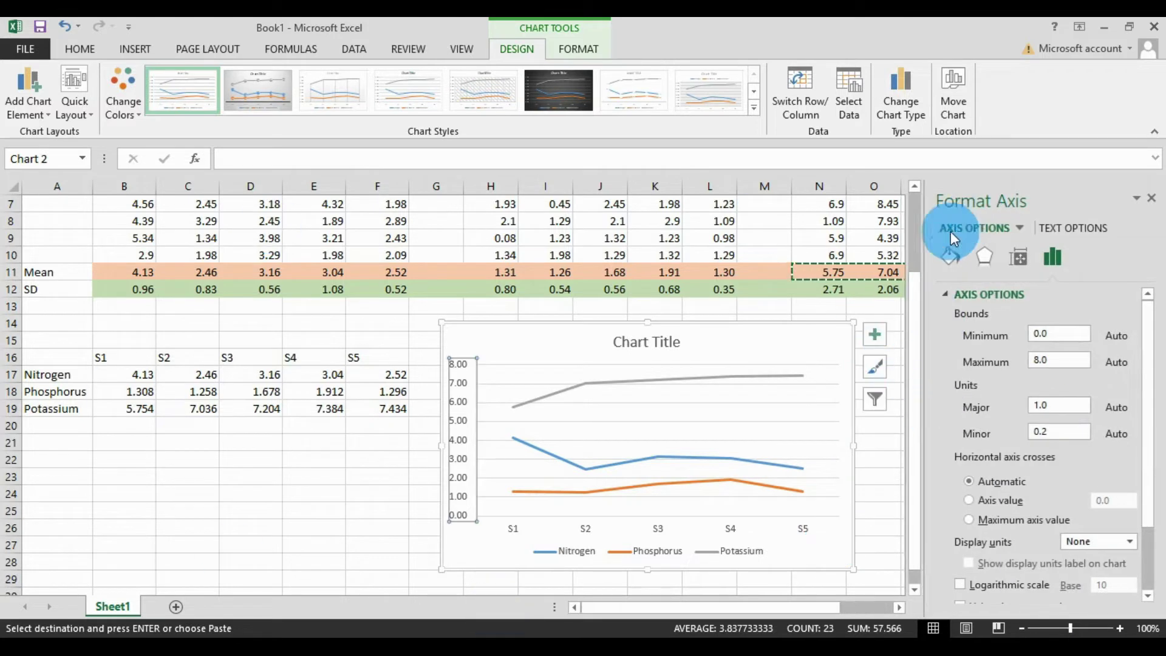
left_click(951, 257)
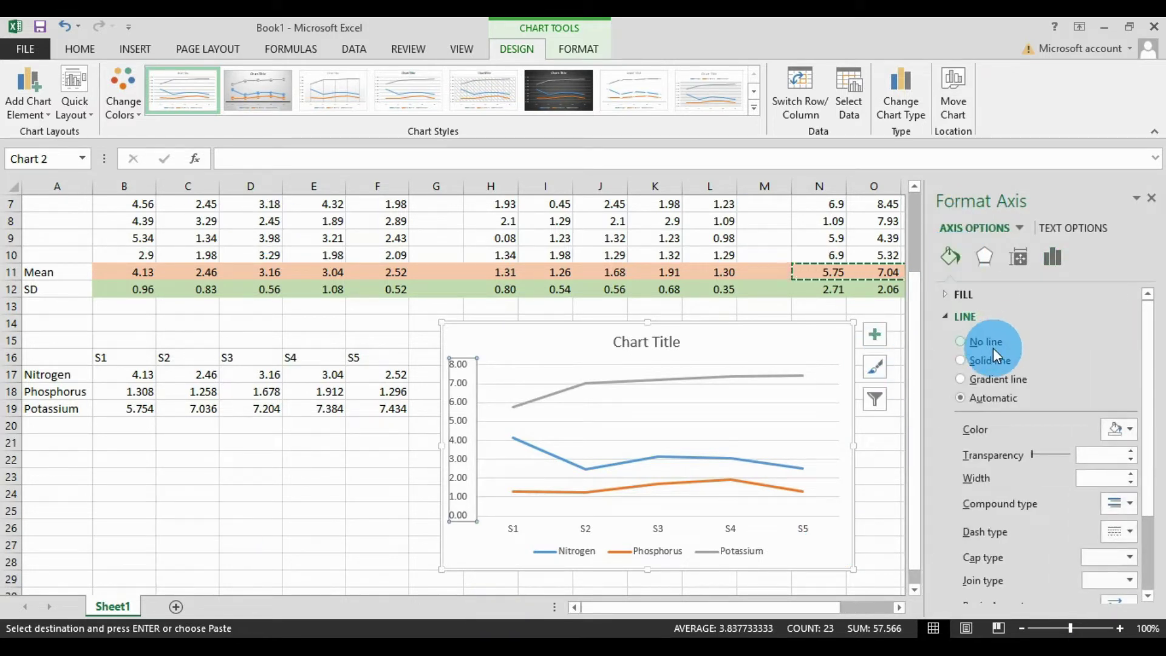
left_click(963, 348)
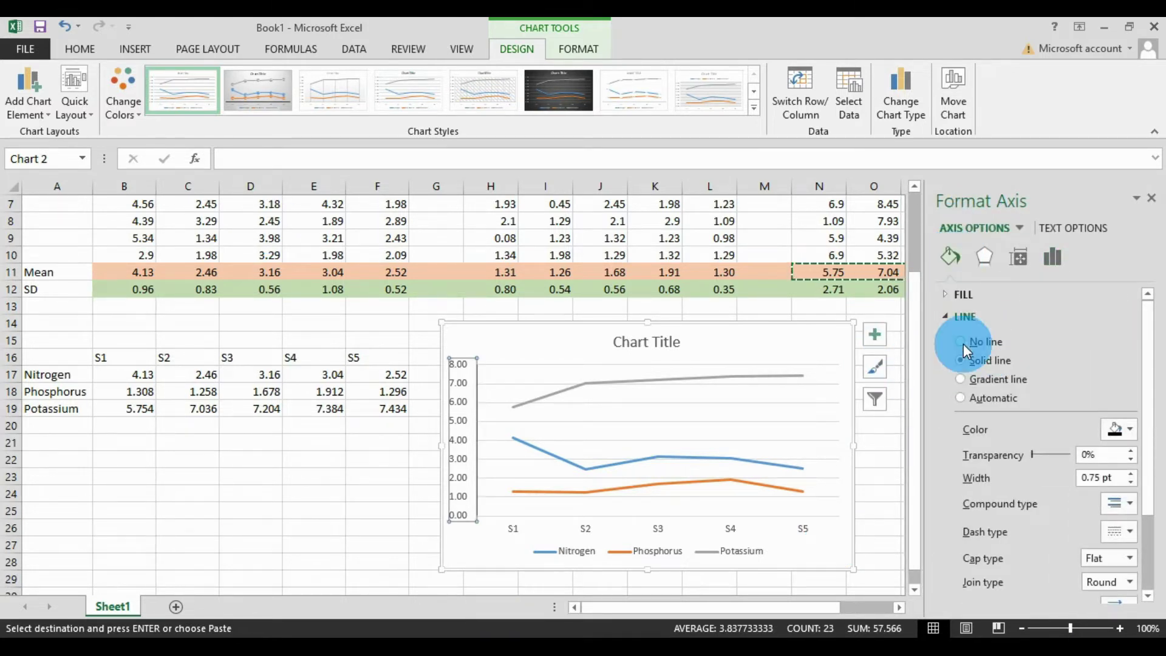
left_click(893, 461)
Remove the chart's major gridlines by setting them to No line, and close the formatting pane.
left_click(833, 384)
left_click(836, 383)
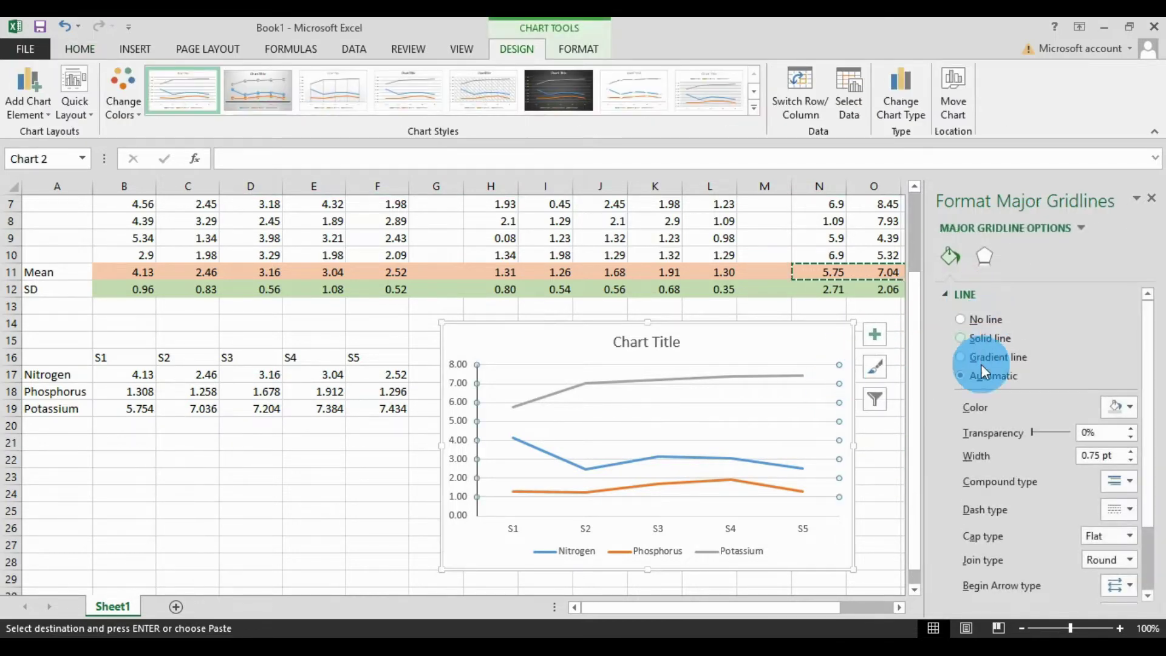
left_click(967, 322)
left_click(887, 462)
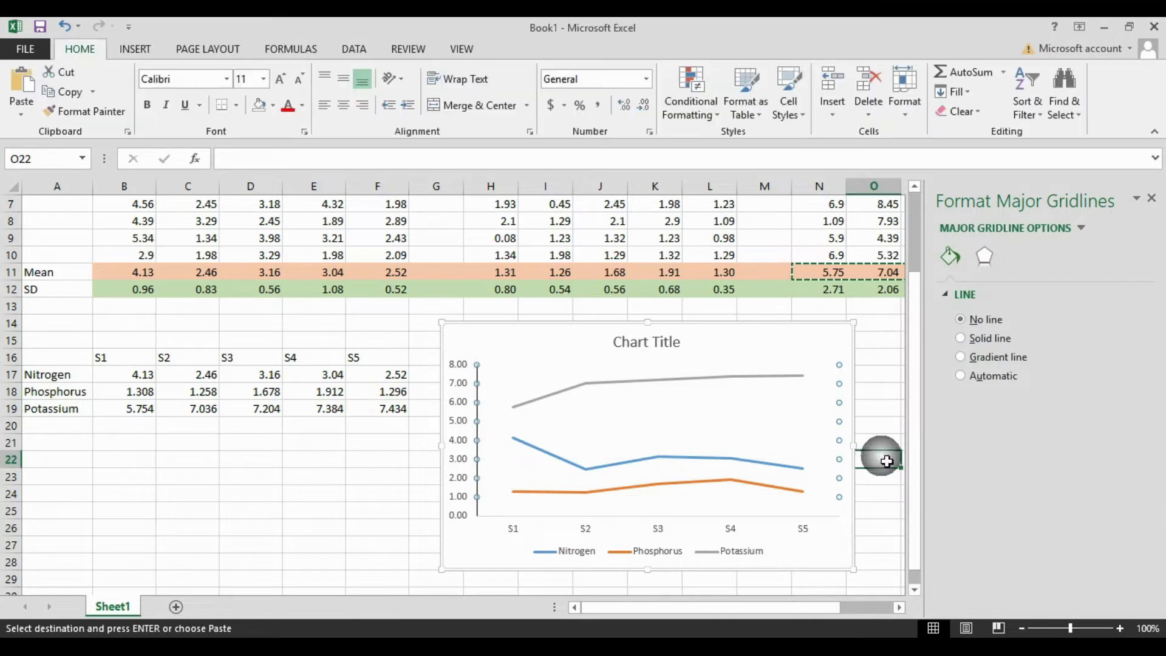
left_click(1153, 202)
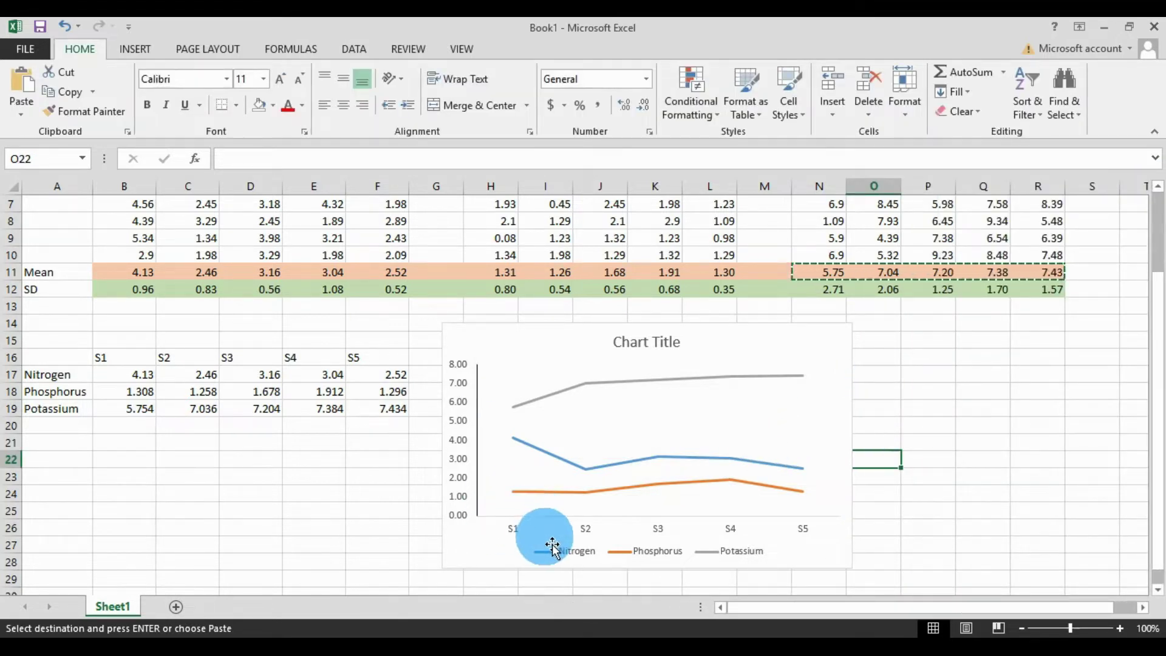
Format the Nitrogen series as a solid dark brown line with a width of 2 pt.
left_click(829, 386)
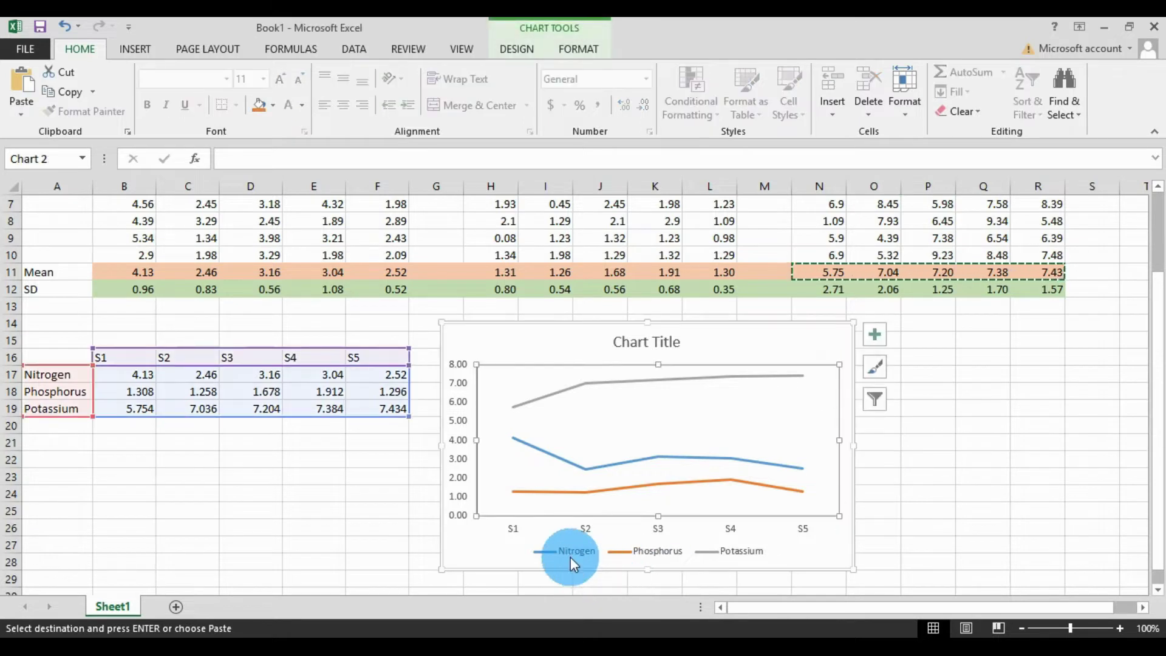
left_click(560, 461)
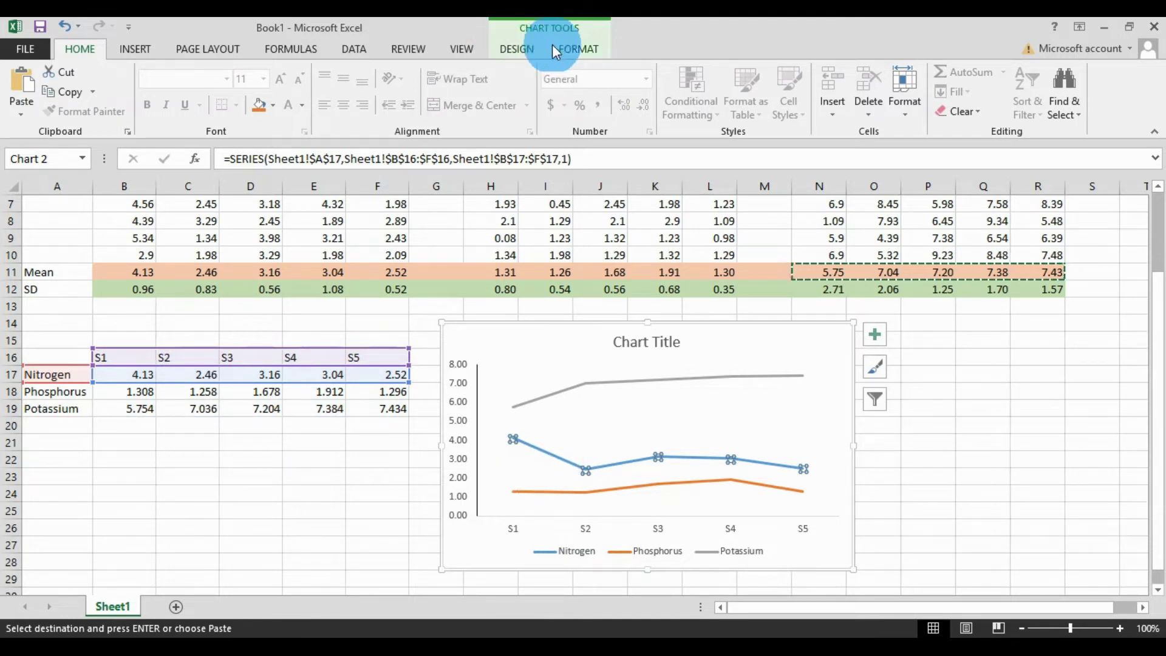
left_click(577, 48)
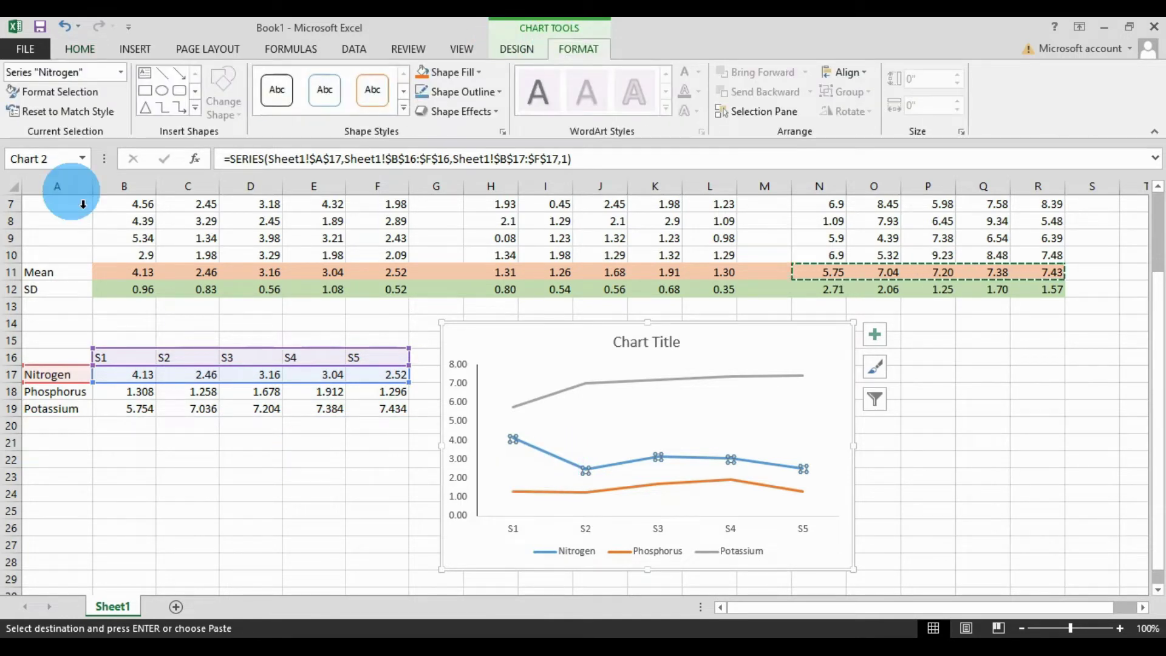
left_click(56, 92)
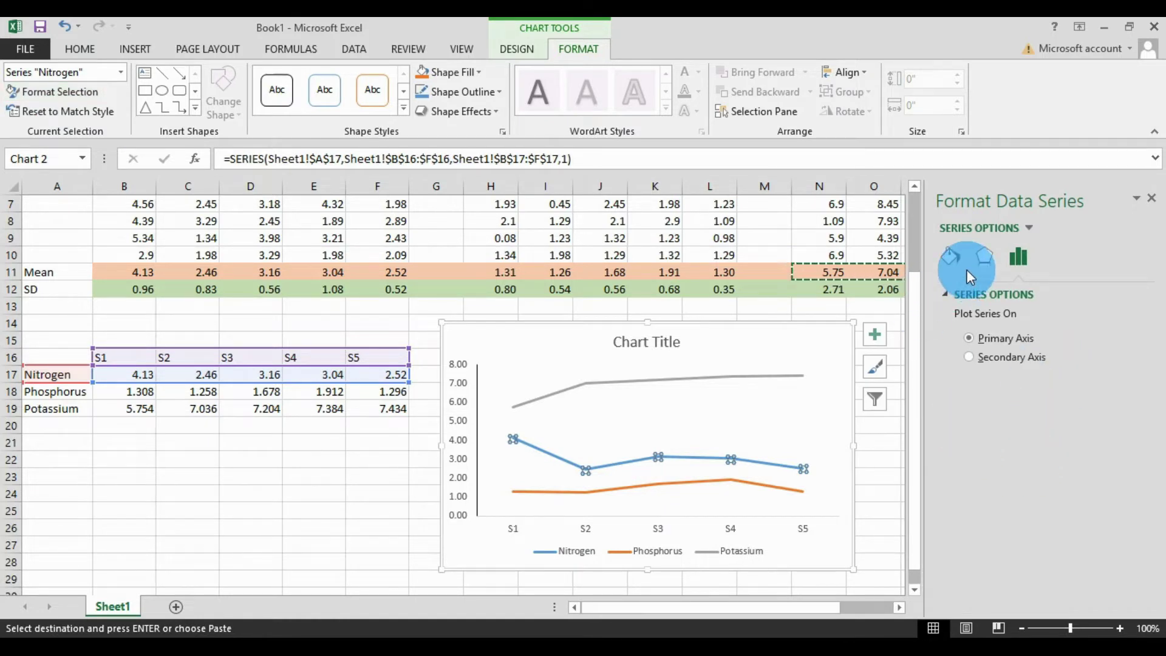
left_click(951, 256)
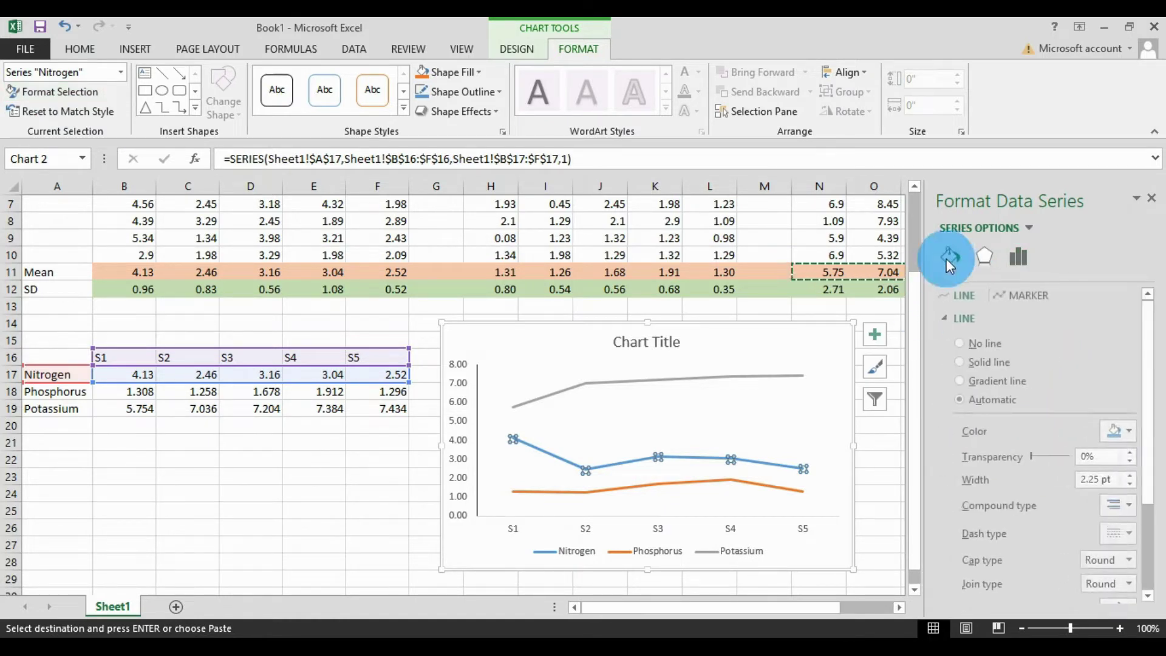
left_click(1131, 484)
left_click(1131, 484)
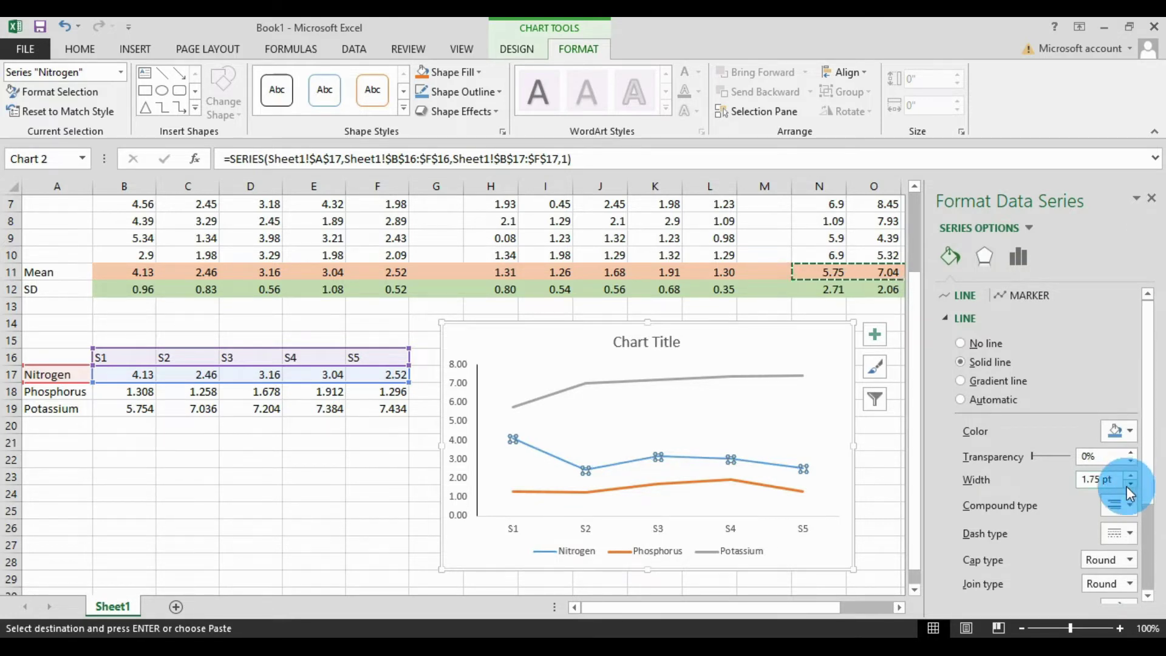
left_click(1130, 433)
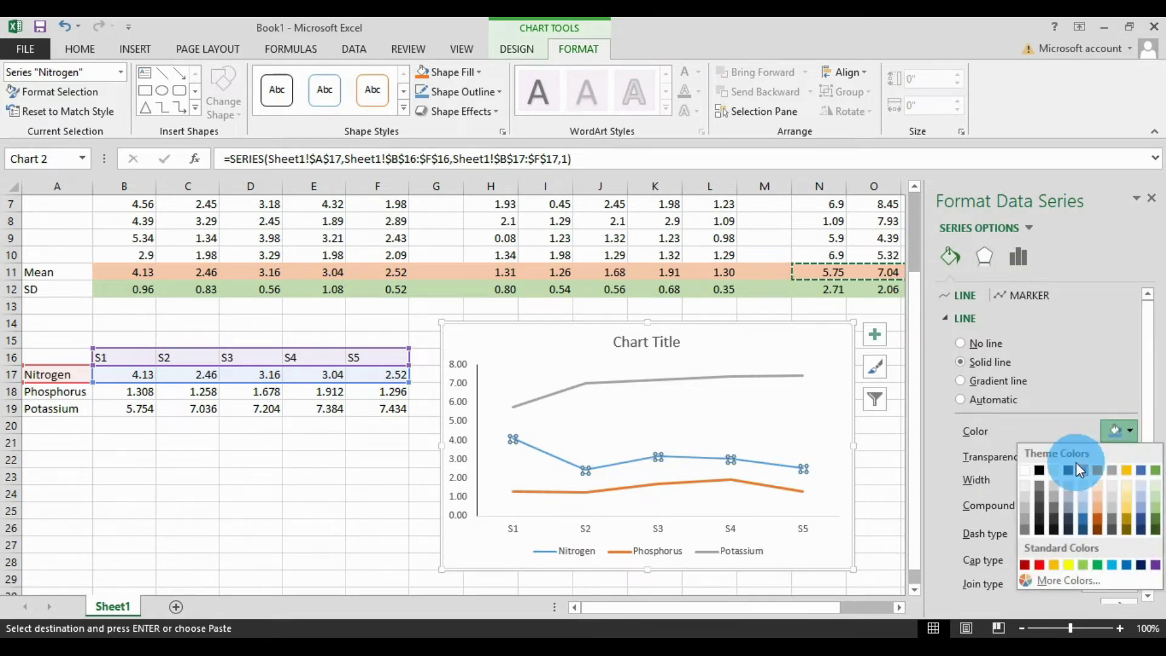
left_click(1099, 527)
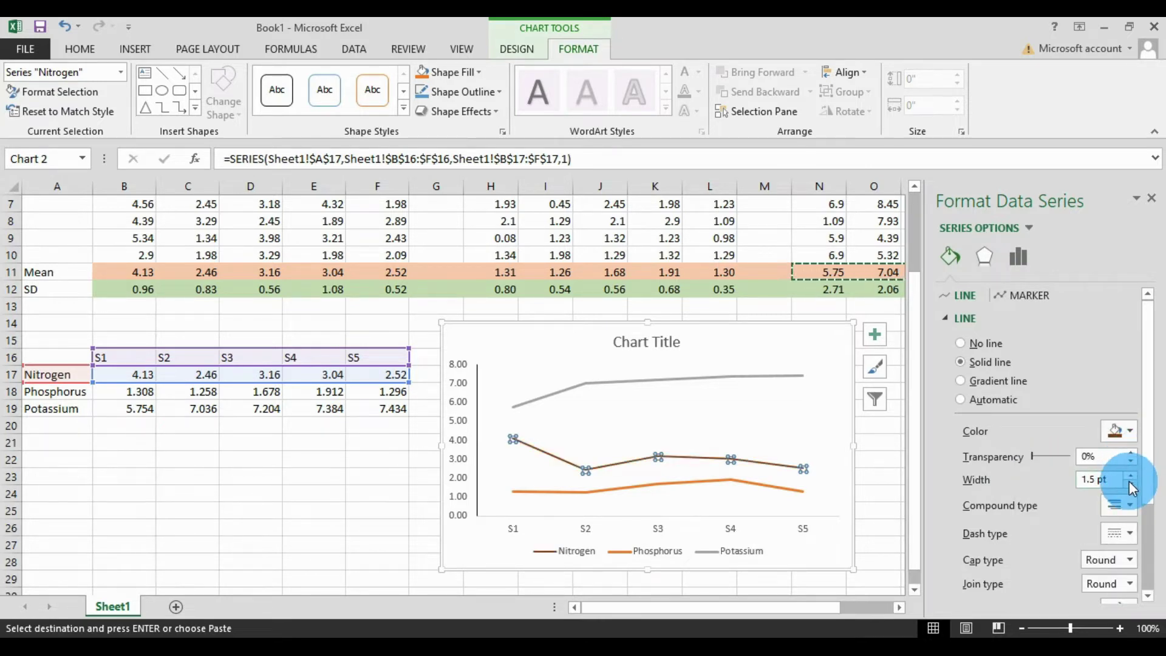
left_click(1131, 476)
left_click(1131, 475)
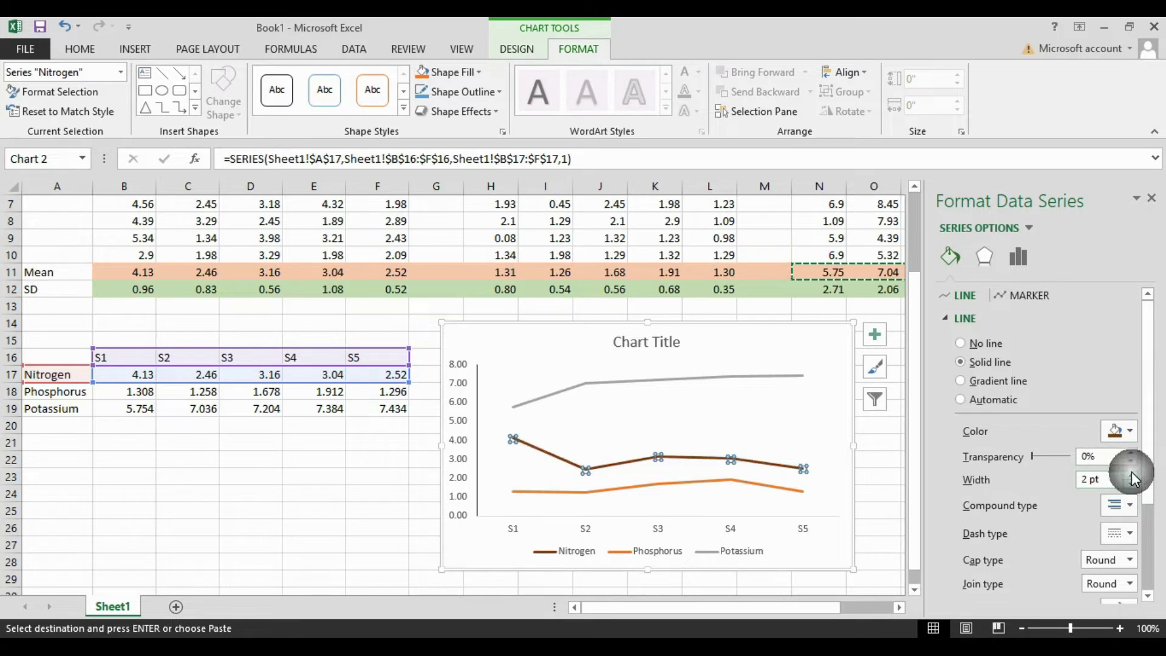
left_click(881, 462)
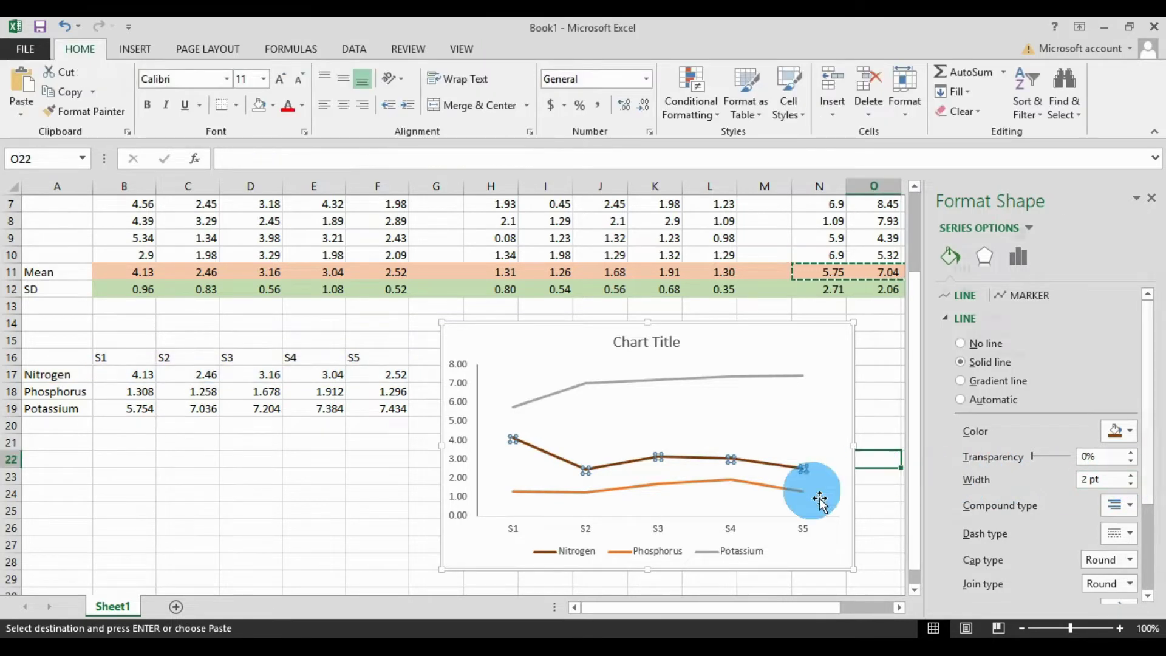
left_click(561, 478)
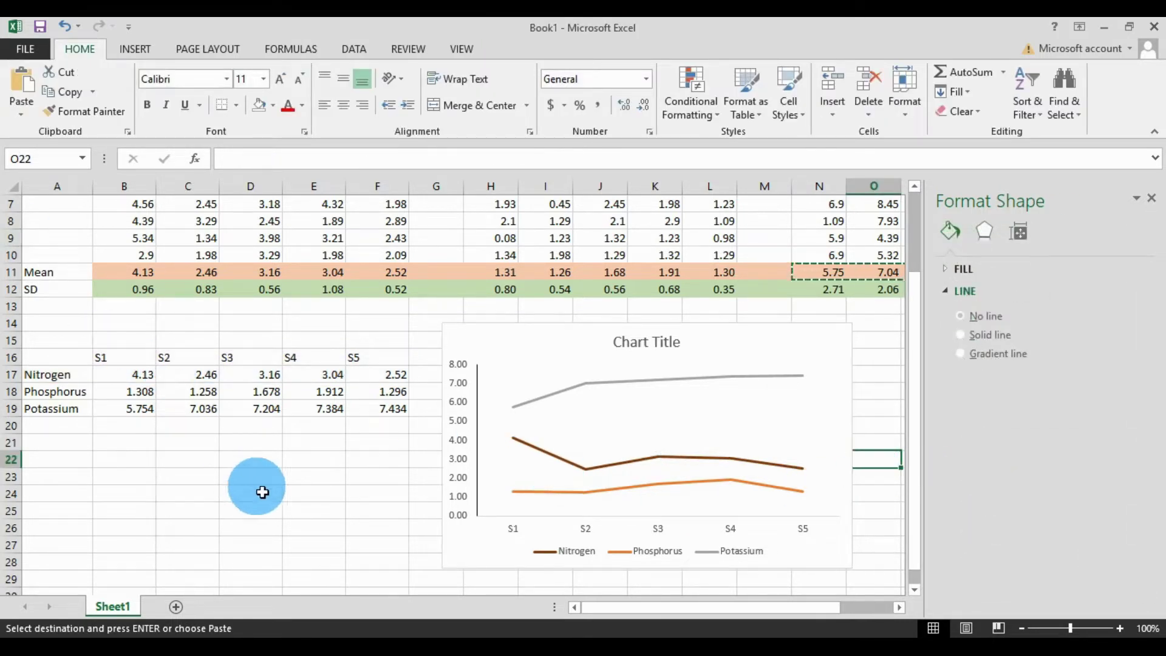
Add standard deviation error bars to the Nitrogen series in the line chart.
left_click(542, 452)
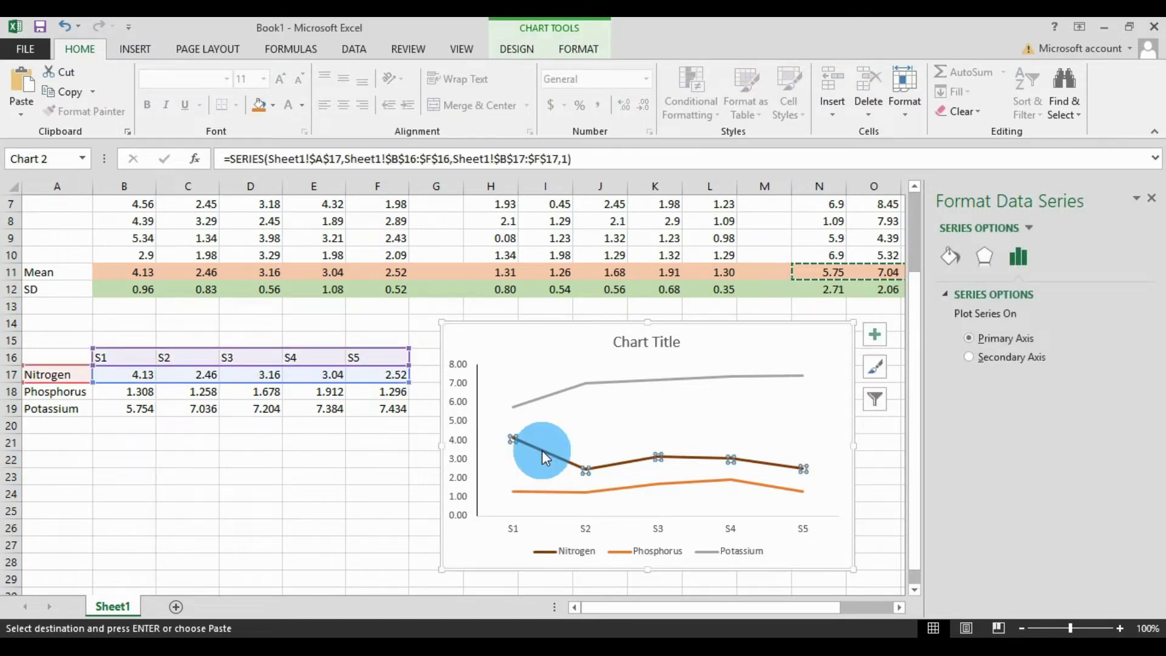
left_click(984, 260)
left_click(1025, 261)
left_click(958, 259)
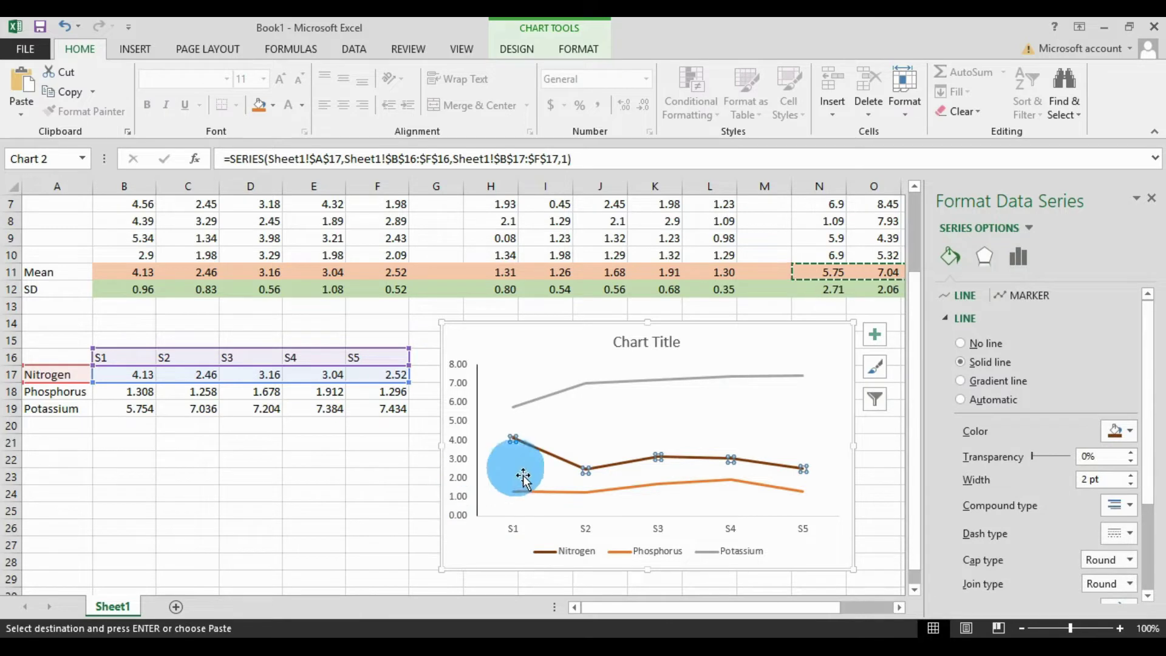
mouse_move(548, 457)
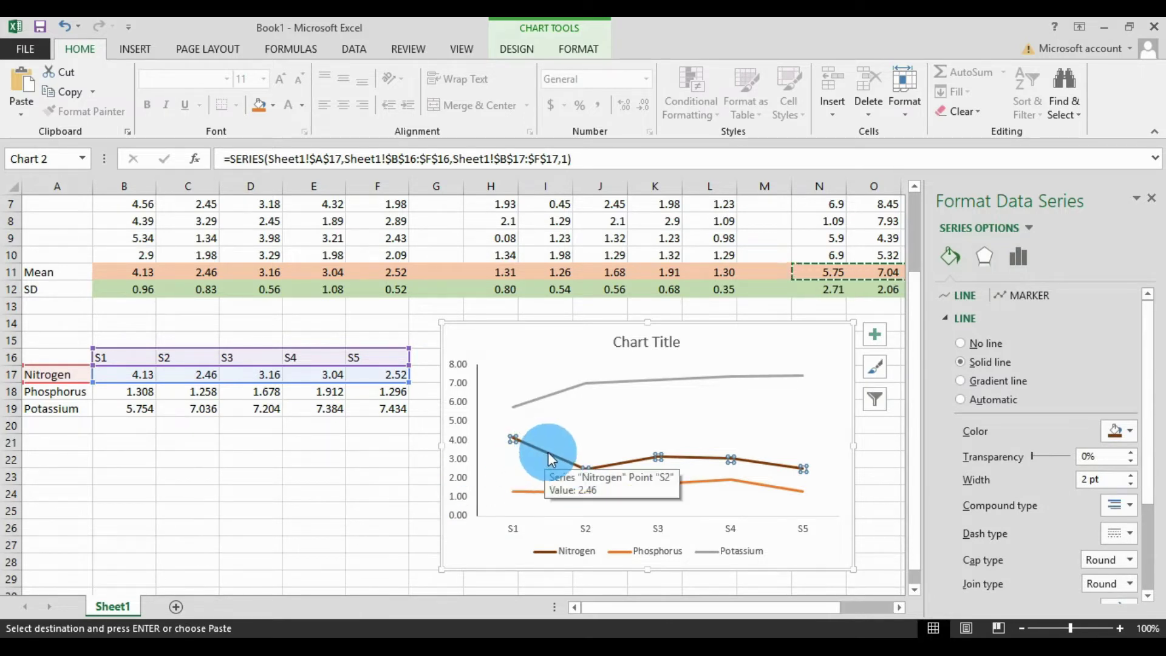
left_click(549, 456)
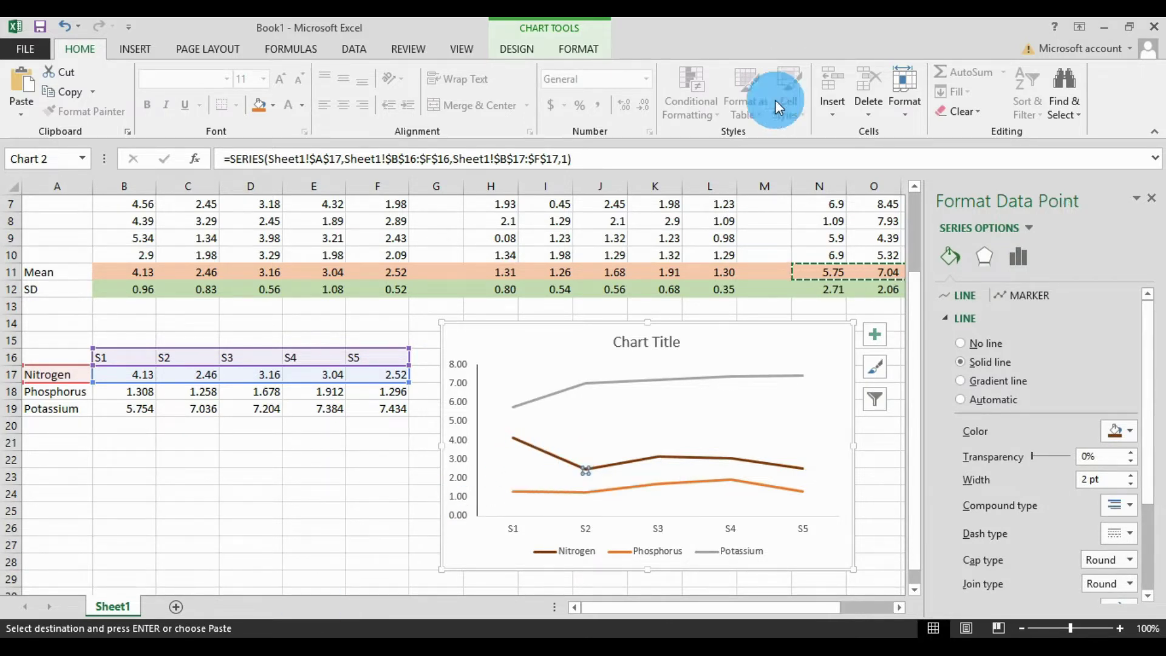
left_click(578, 49)
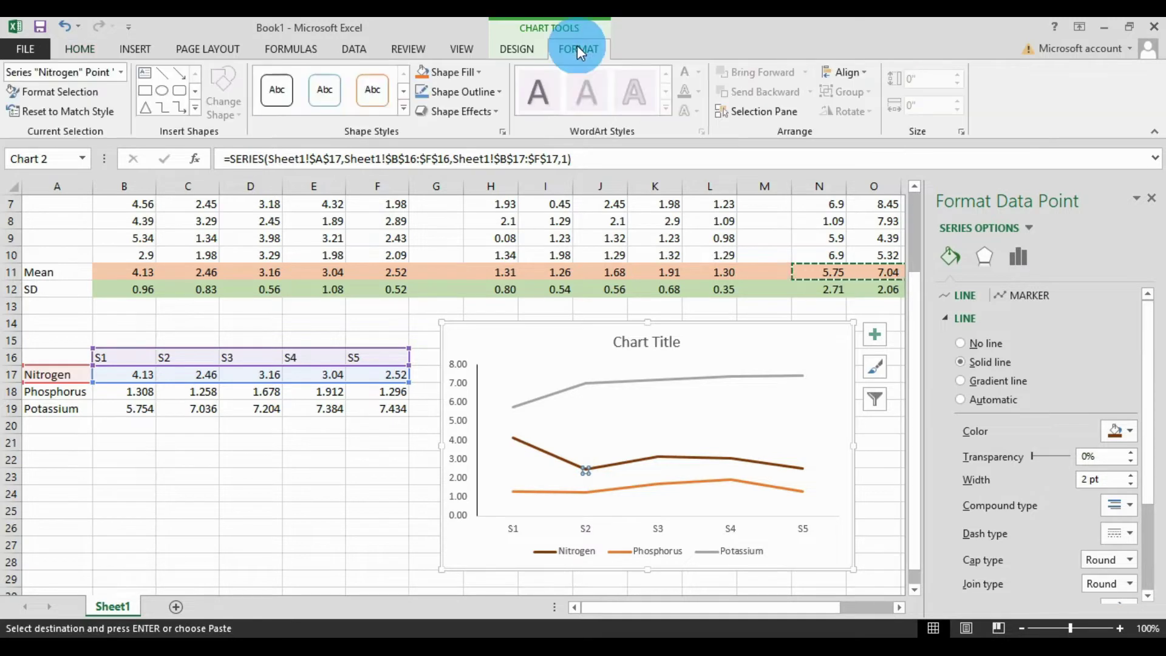
left_click(517, 48)
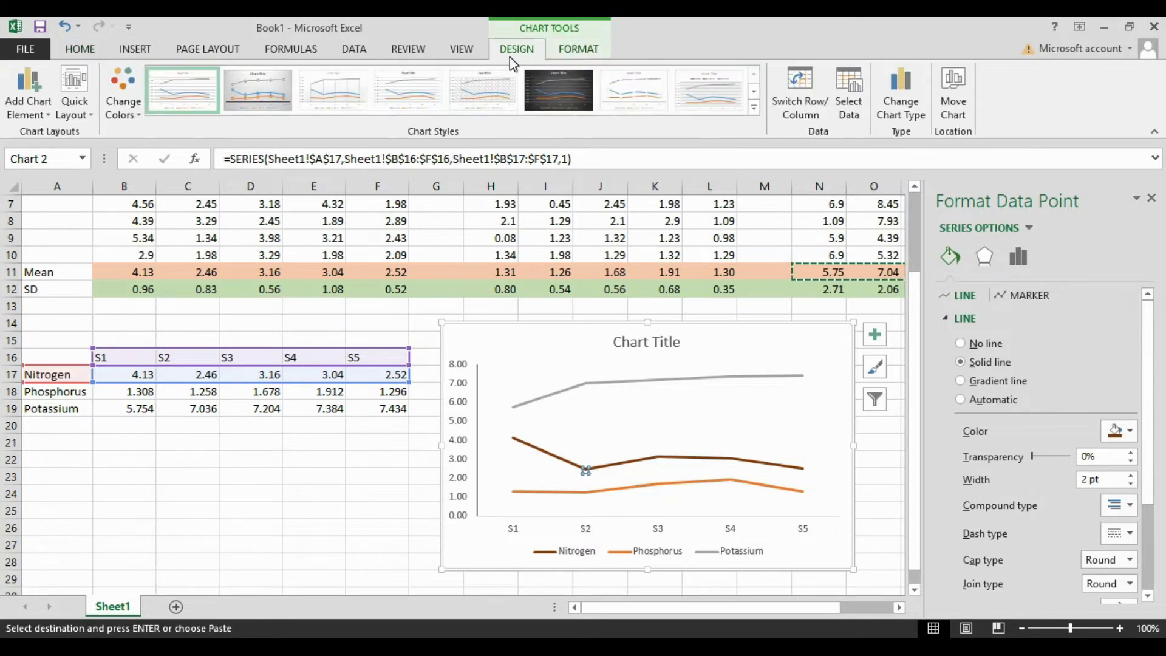
left_click(47, 116)
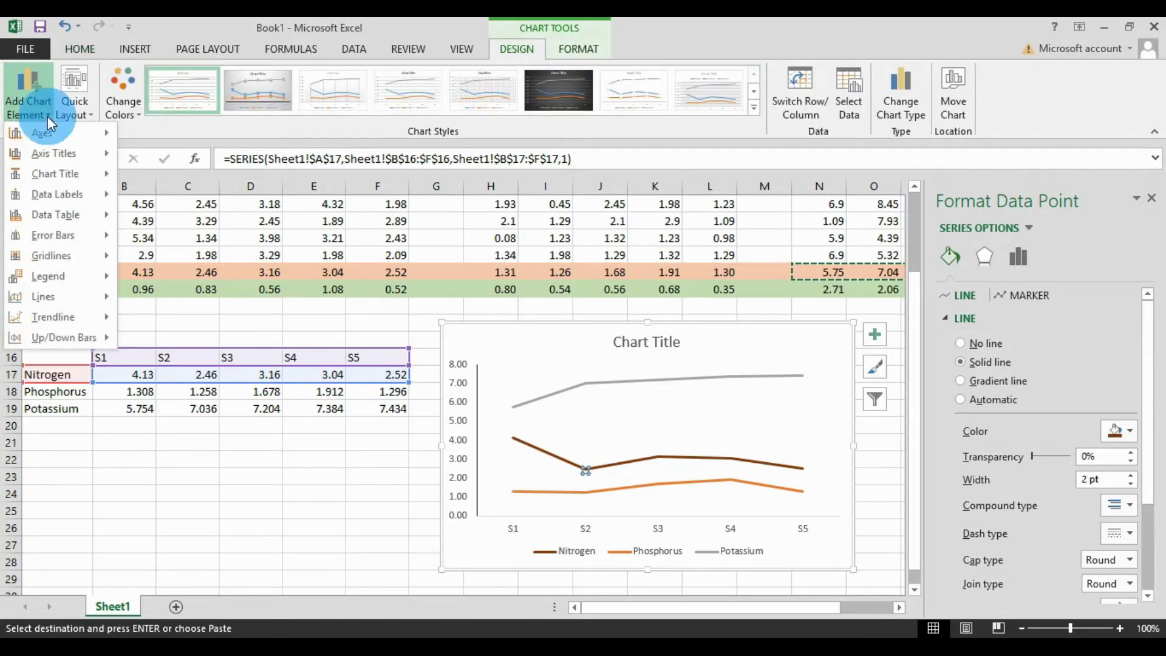
mouse_move(38, 240)
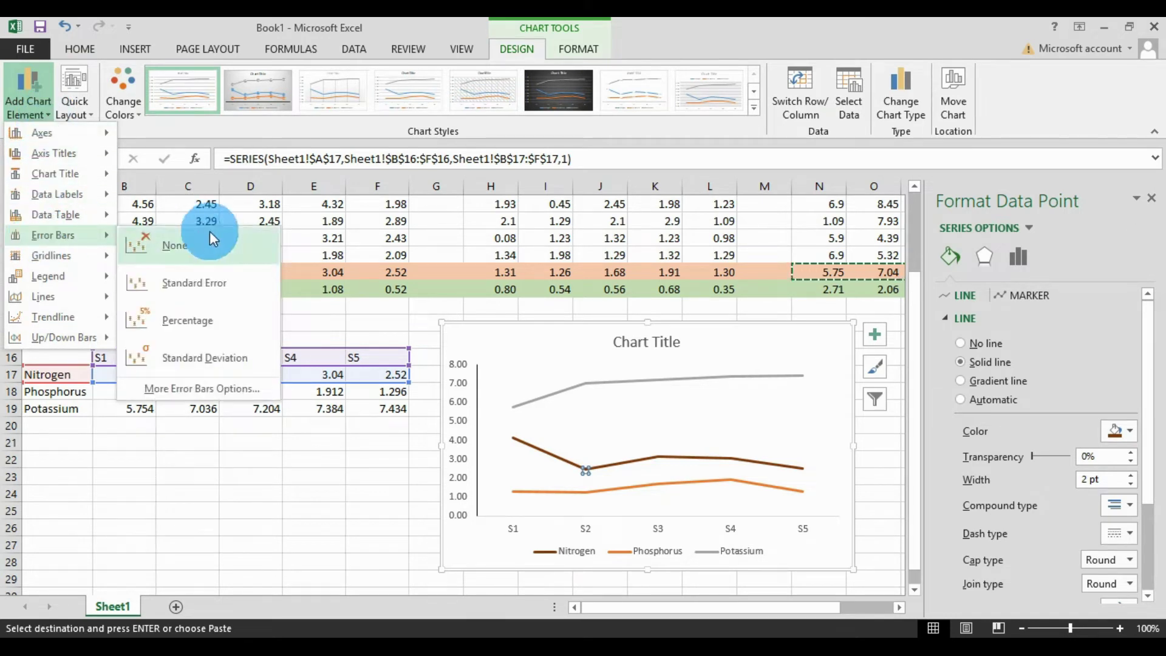
left_click(213, 359)
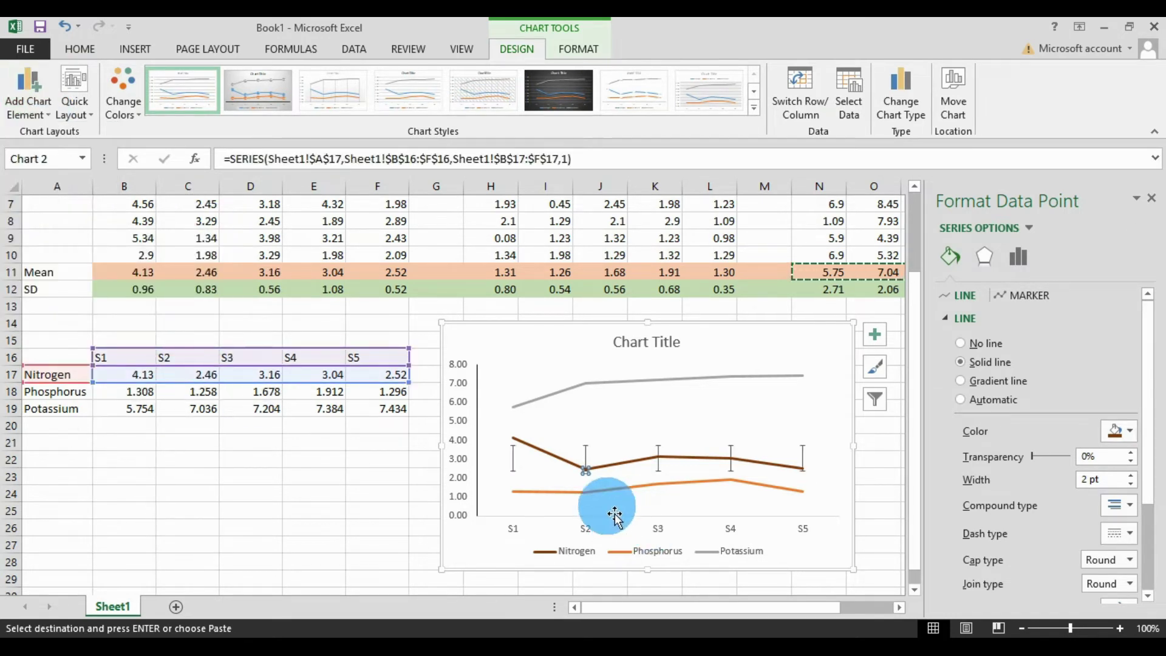
Switch the Nitrogen error bars to a custom error amount and open its value entry.
left_click(804, 450)
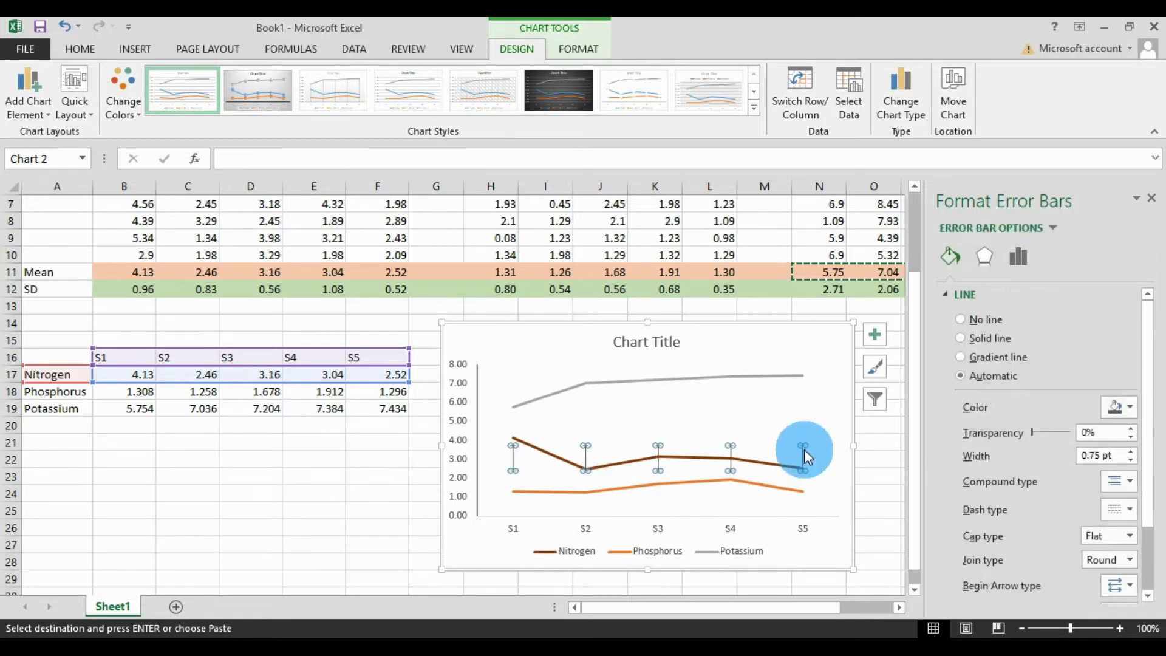
left_click(974, 265)
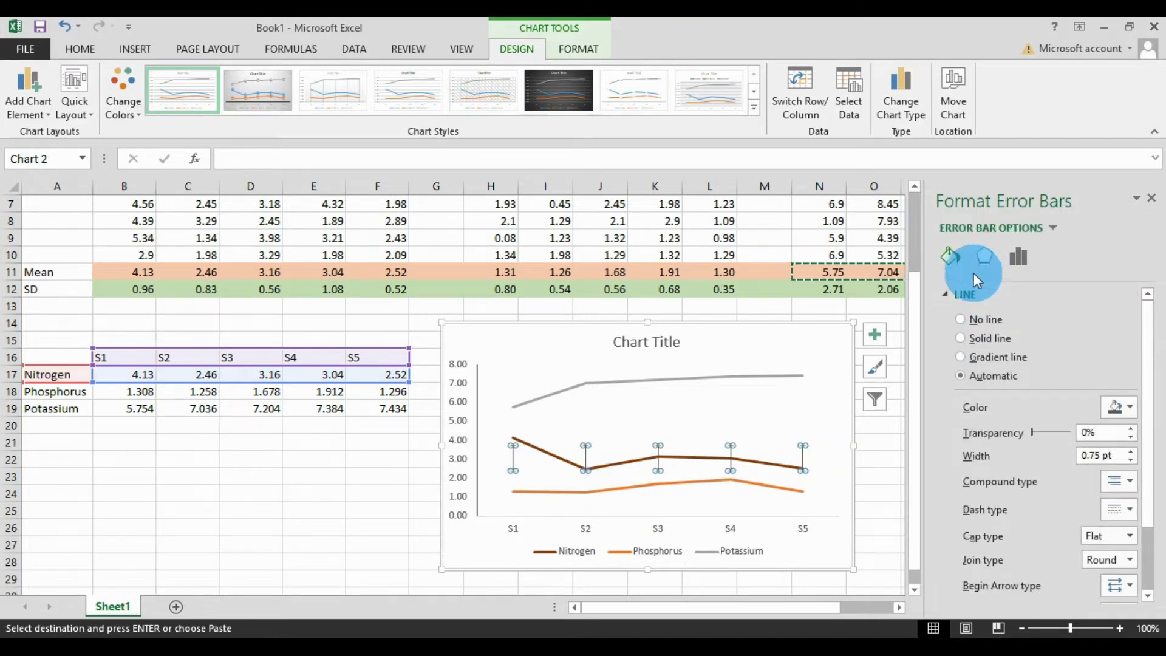
scroll(997, 400, "down", 3)
left_click(985, 260)
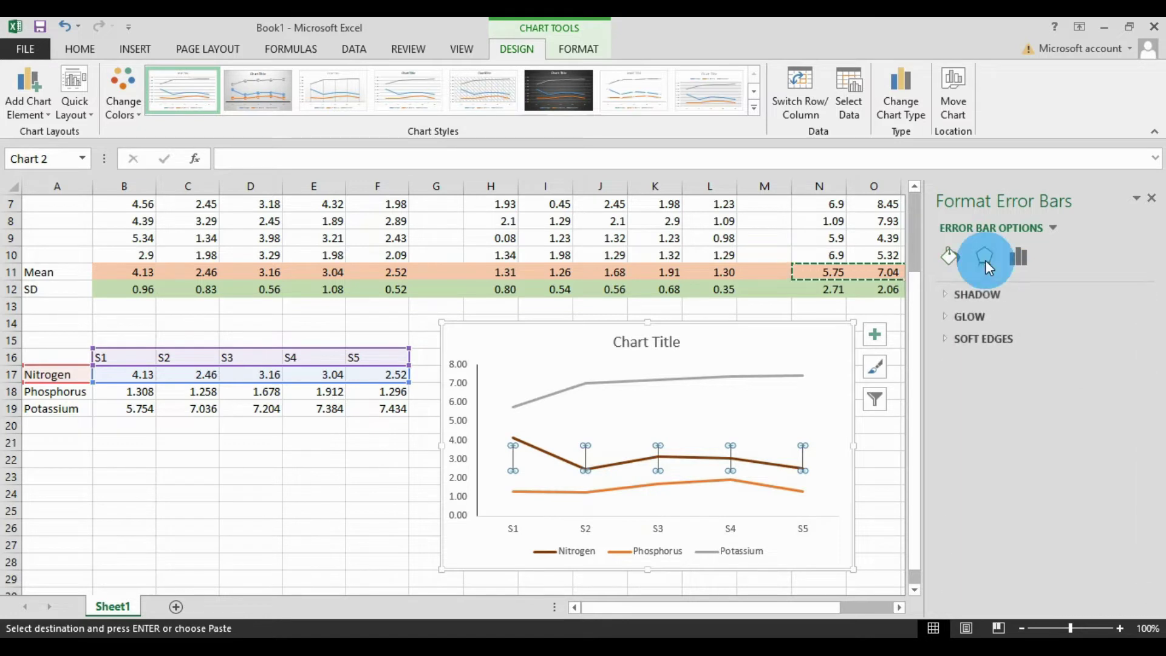
left_click(1017, 256)
left_click(1147, 370)
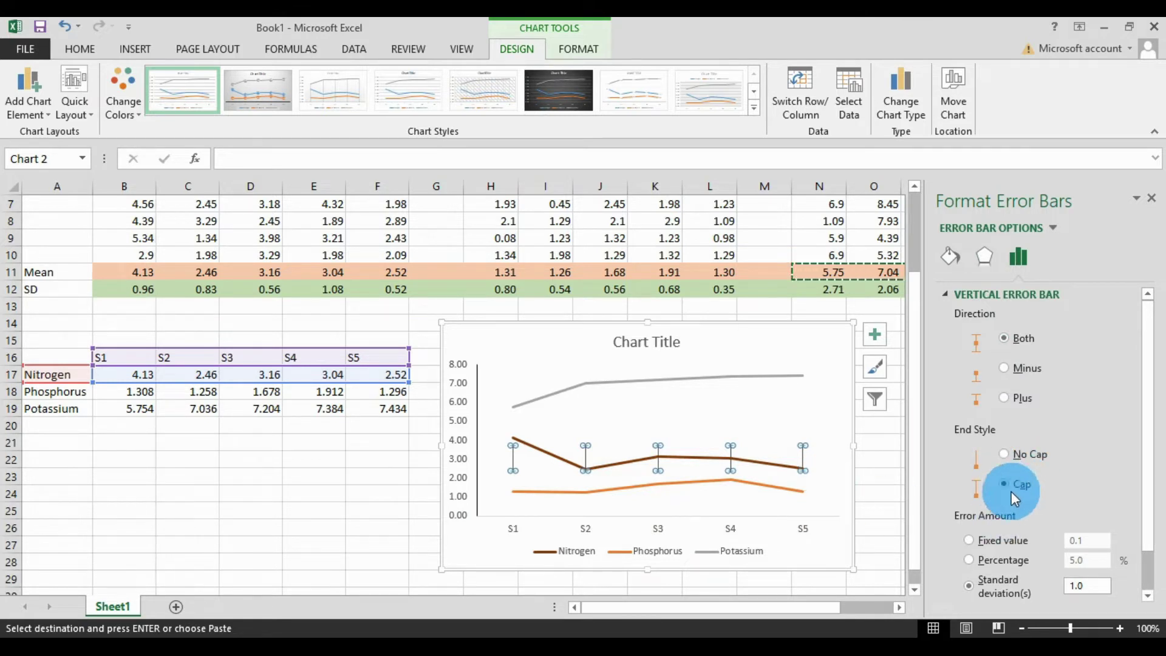
left_click(1147, 471)
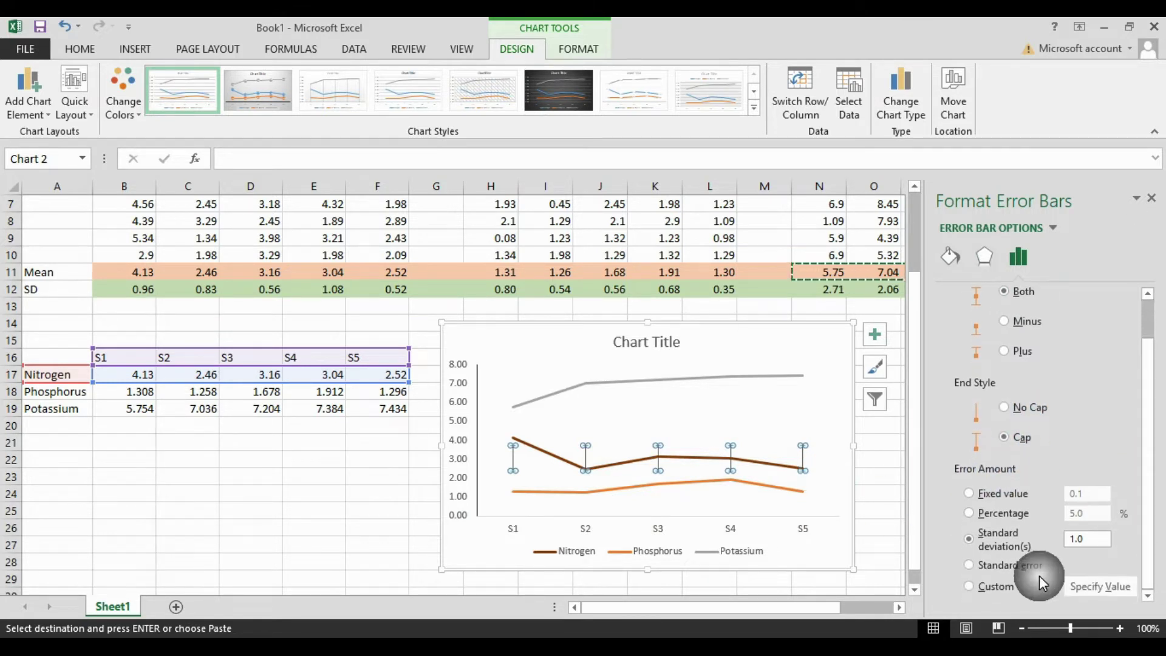
left_click(982, 586)
left_click(1106, 585)
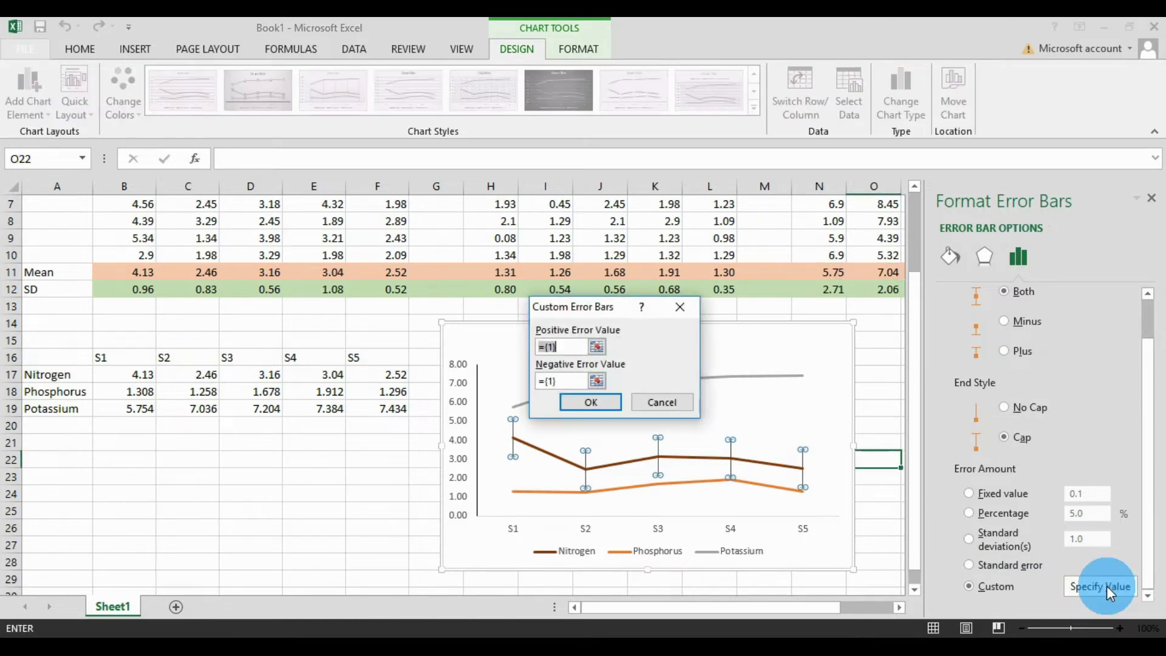
Enter the Nitrogen SDs 0.96;0.83;0.56;1.08;0.52 as the custom positive error values.
left_click_drag(603, 311, 683, 349)
left_click(677, 384)
left_click(239, 300)
left_click(632, 386)
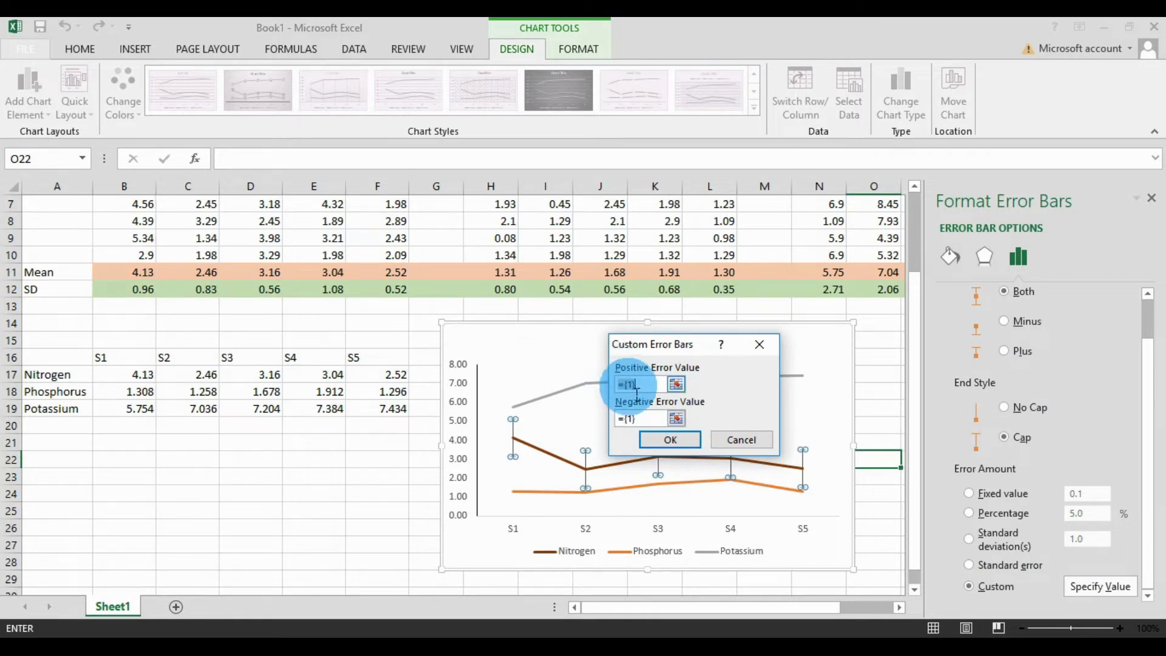
left_click(990, 615)
key("BackSpace")
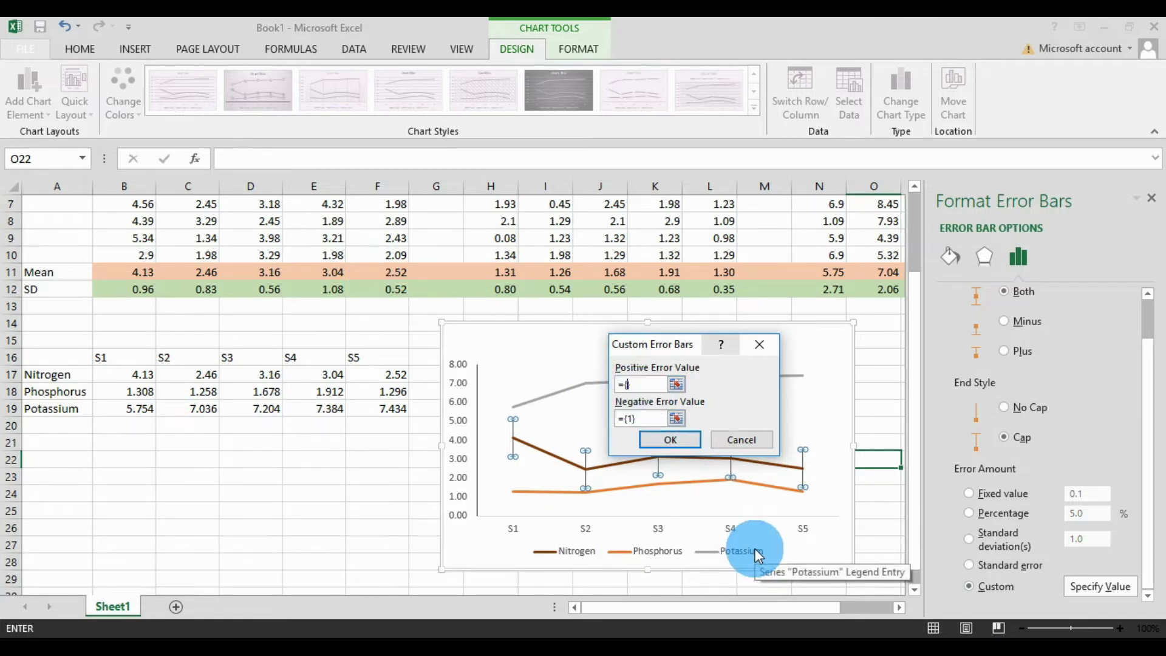
type("0.96")
type(";0.")
type("83")
type(";0.56")
type(";1.08;")
type("0.52")
Enter 0.96;0.83;0.56;1.08;0.52 as the custom negative error values for Nitrogen and apply the custom error bars.
left_click(653, 428)
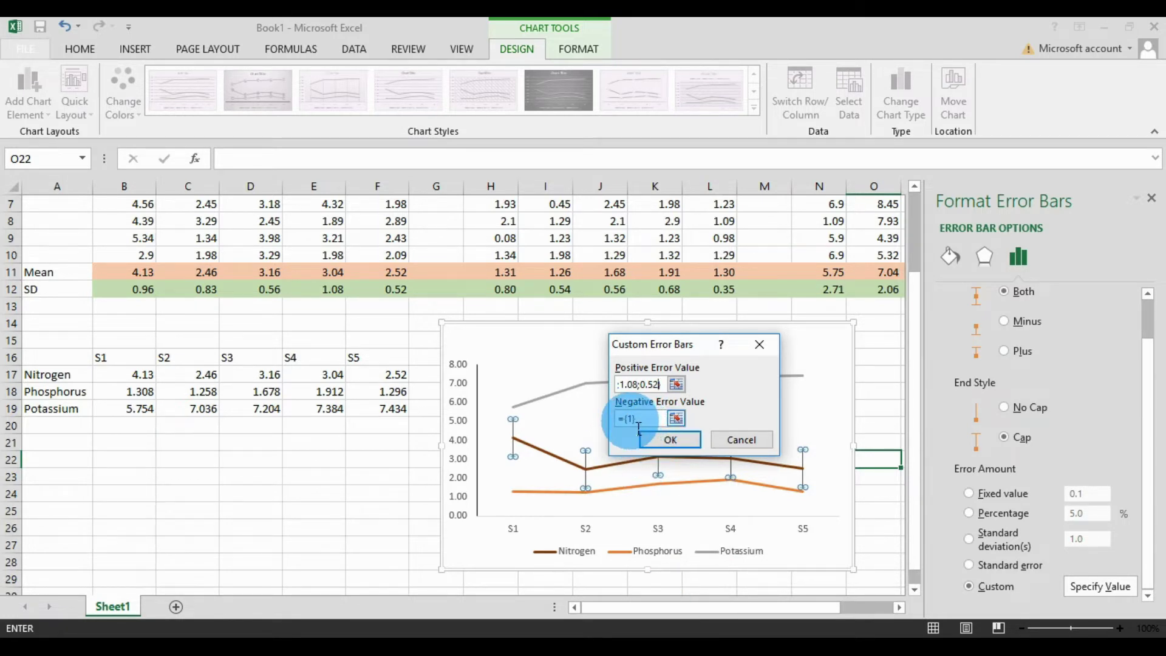
left_click(727, 514)
key("Delete")
key("Delete")
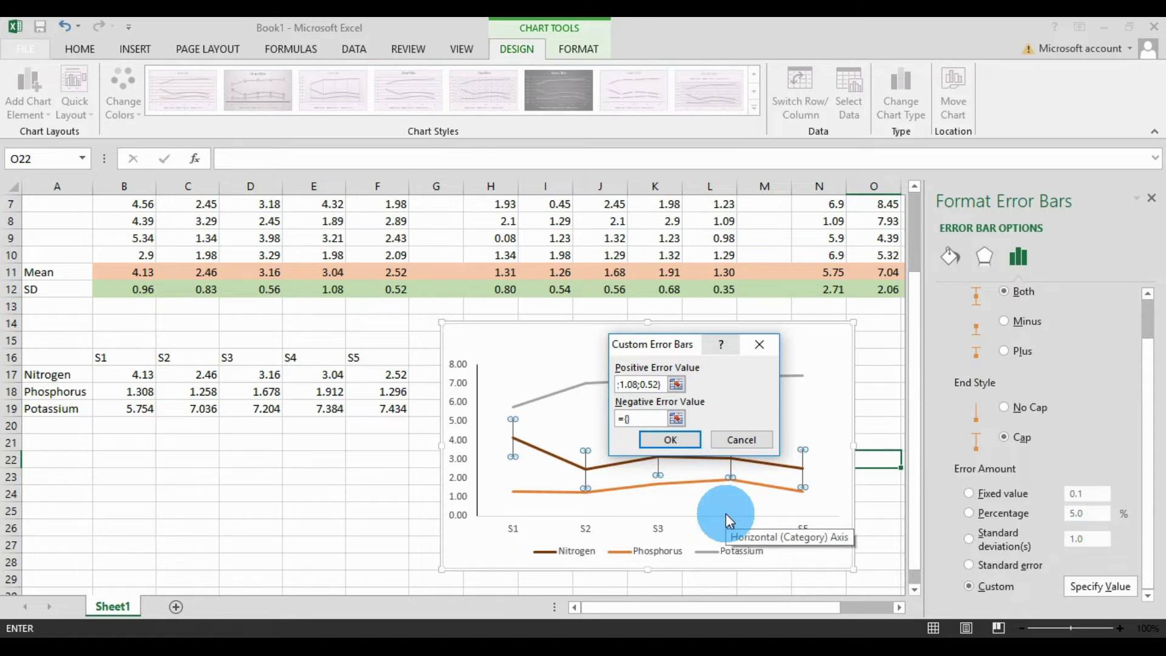
type("0.96")
type(";")
type("0.83")
type(";")
type("0.56")
type("1.08;")
type("0.52")
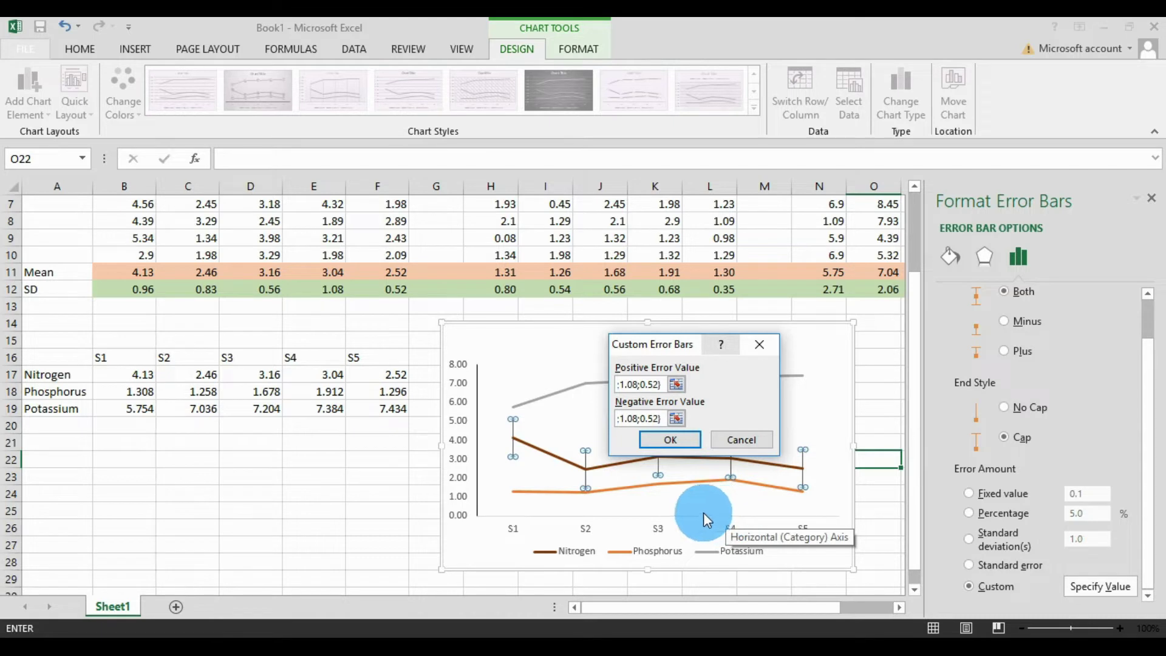
left_click(688, 439)
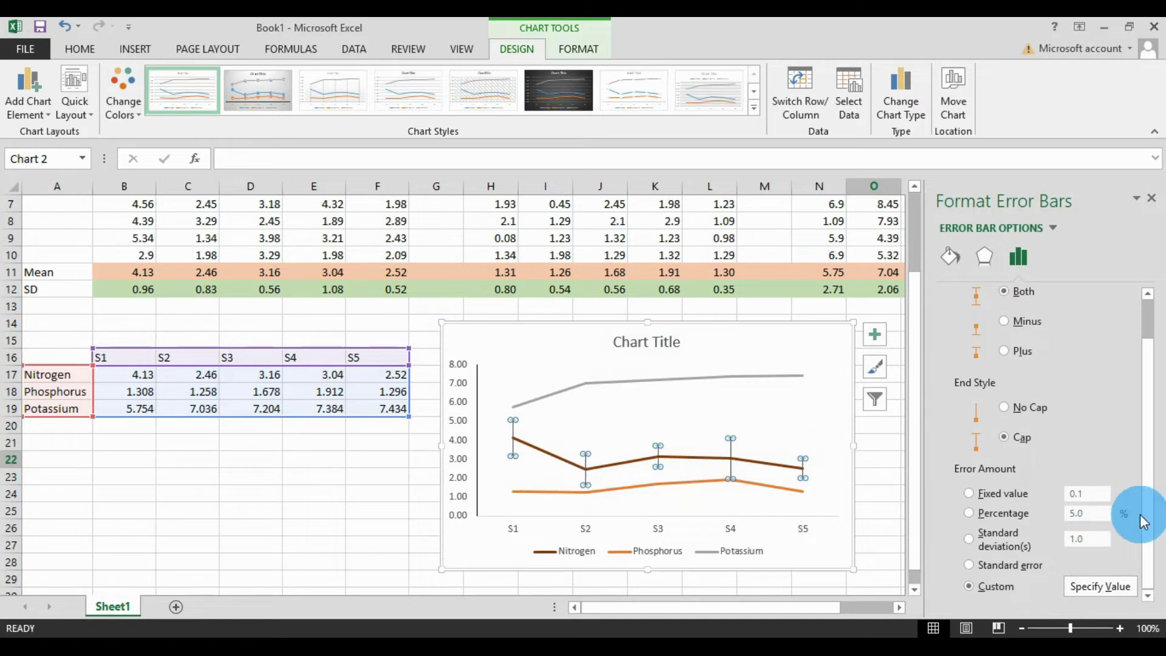
Format the Nitrogen error bars as solid dark brown lines with a width of 1.5 pt.
left_click(951, 255)
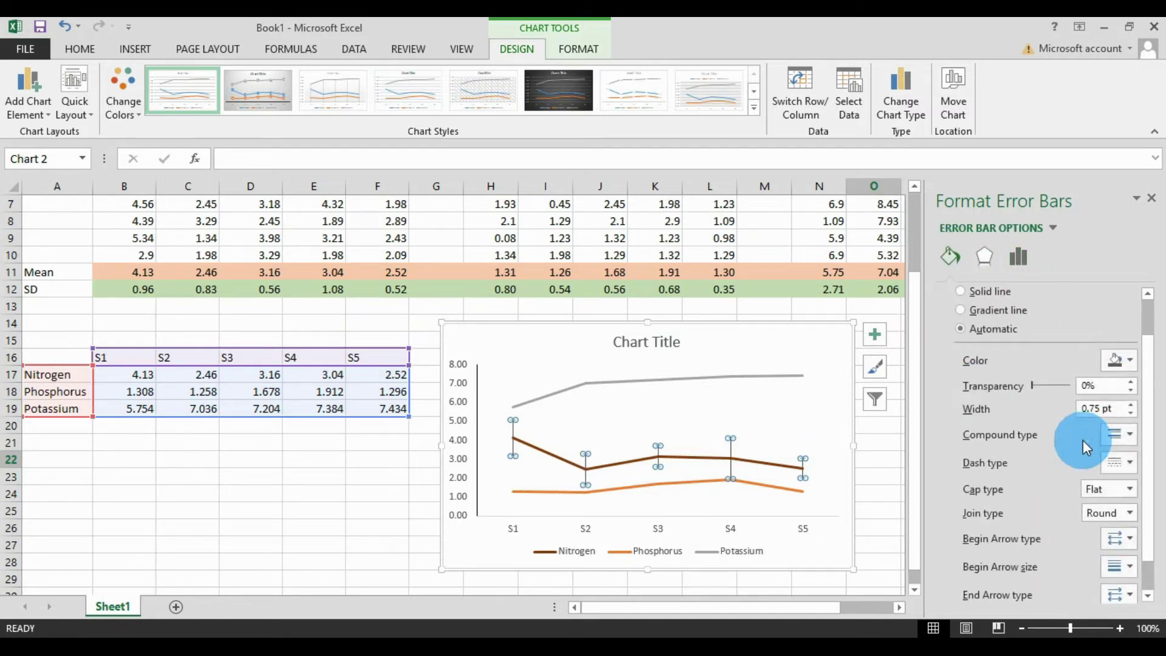
left_click(1130, 405)
left_click(1131, 405)
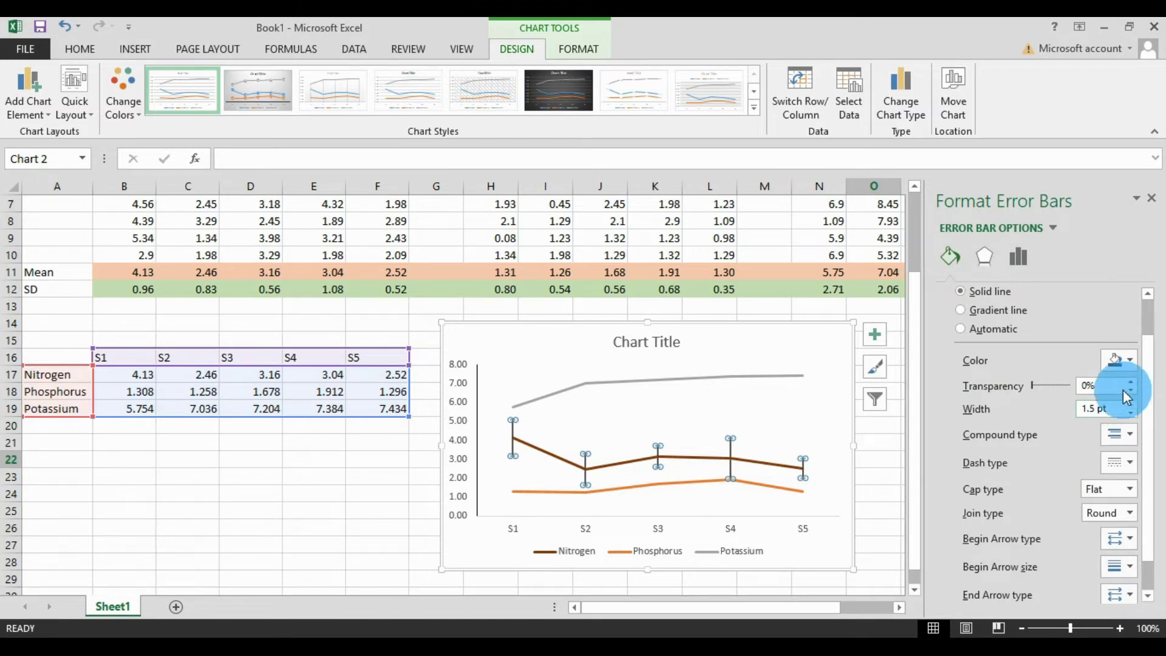
left_click(1133, 362)
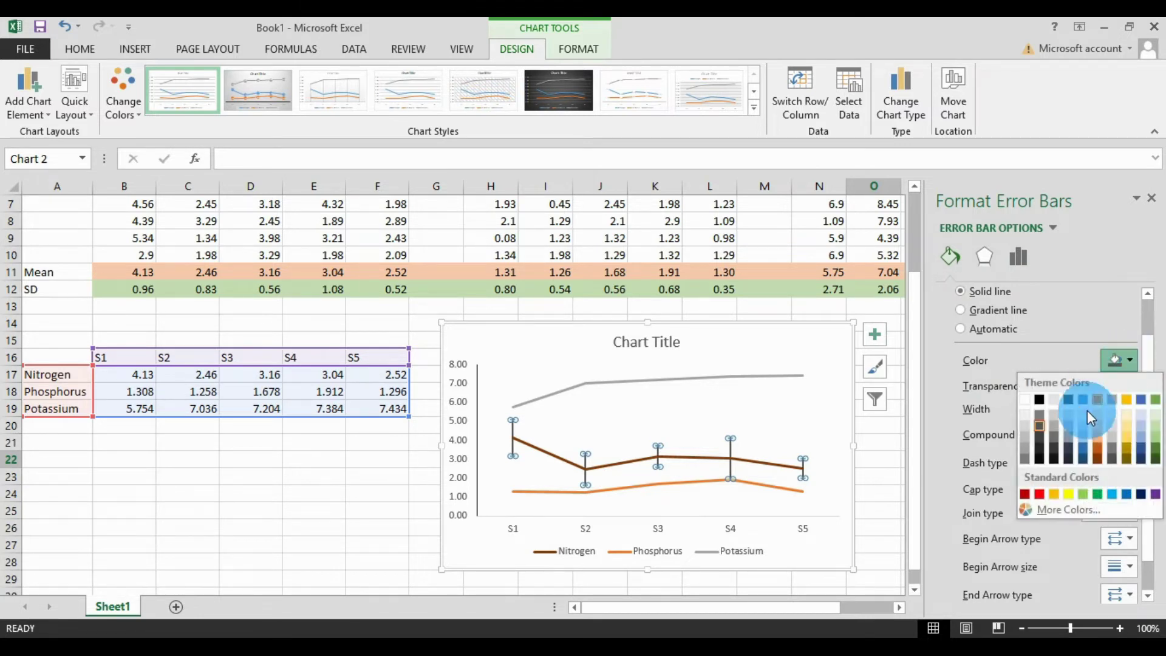
left_click(1102, 461)
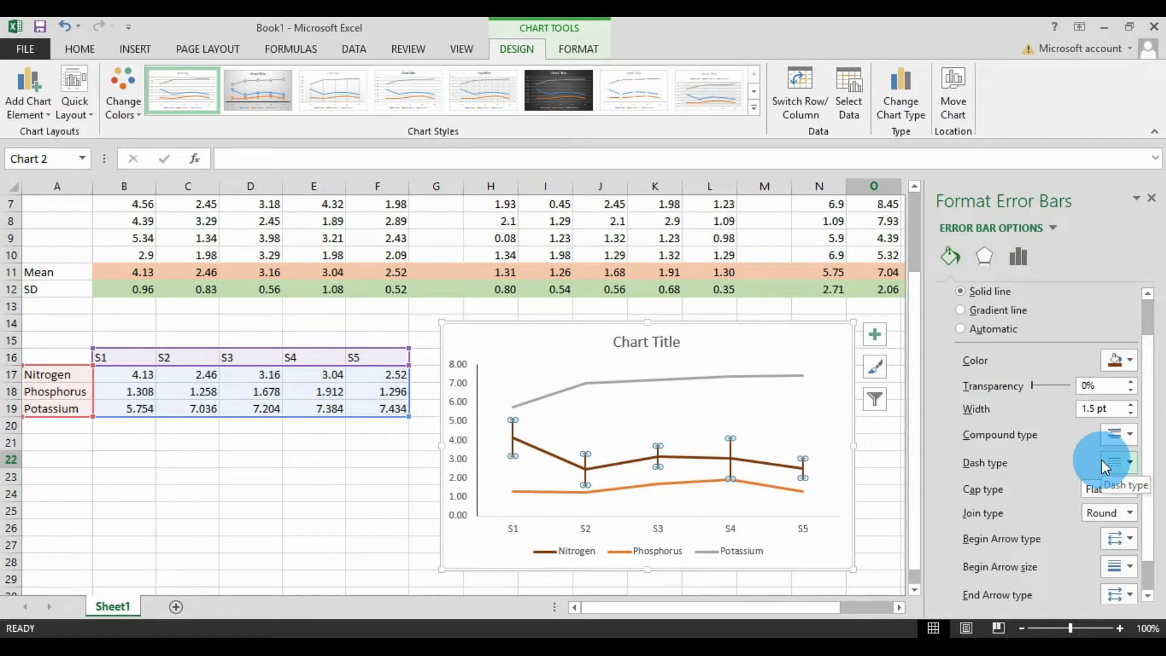
left_click(1132, 366)
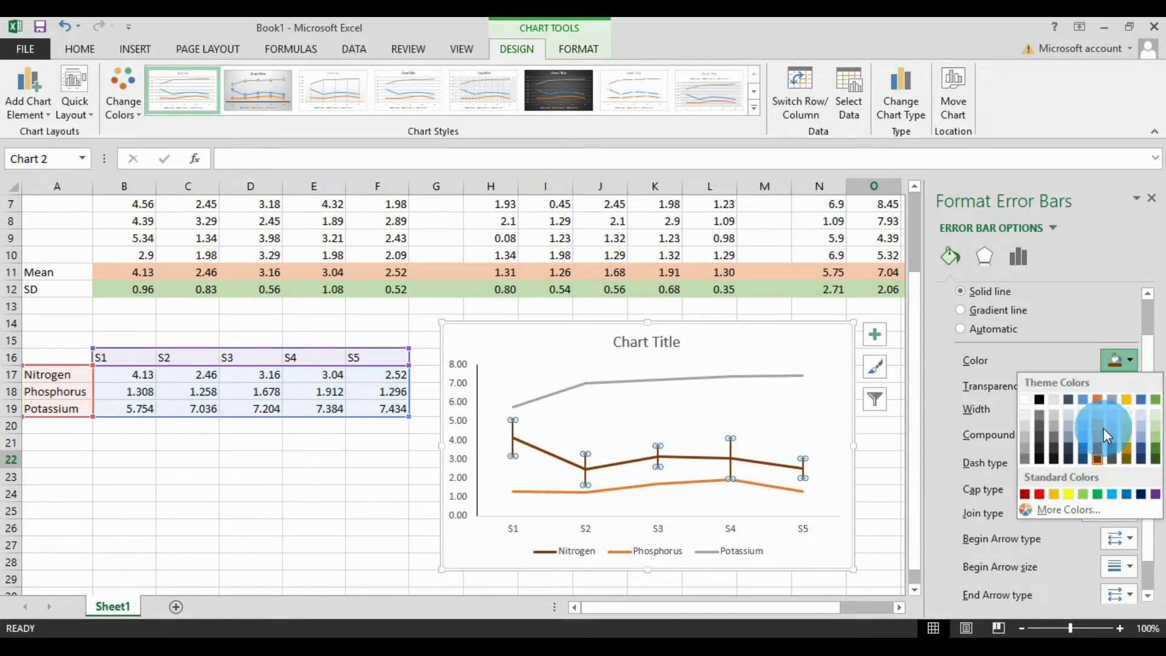
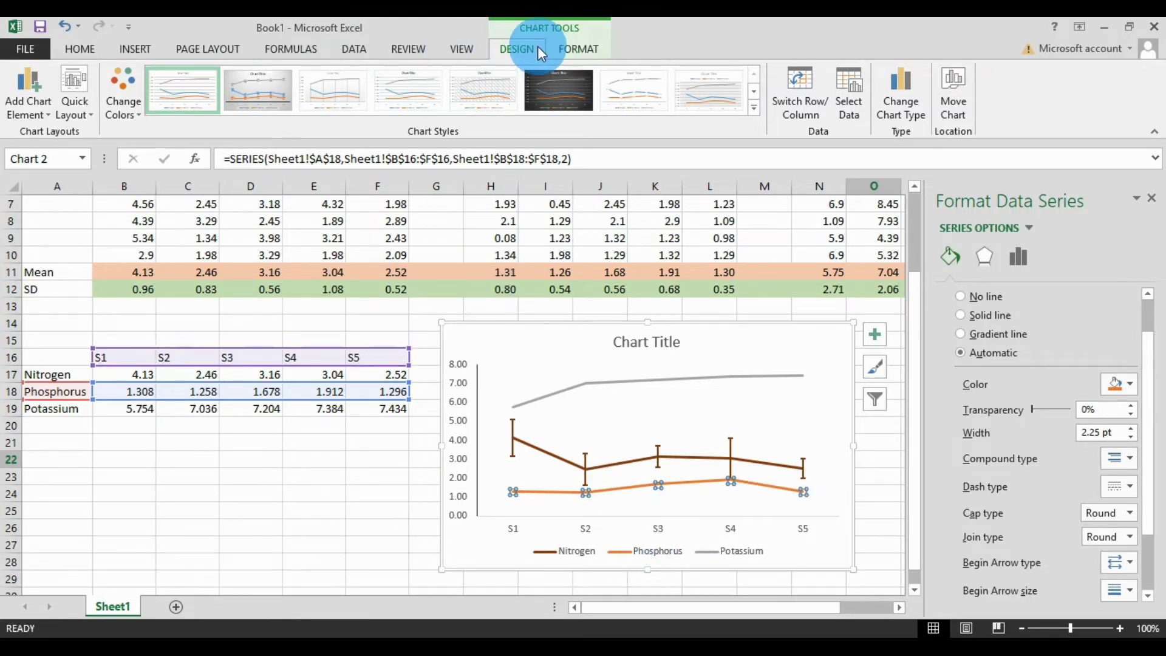
Add standard deviation error bars to the Phosphorus series.
left_click(44, 116)
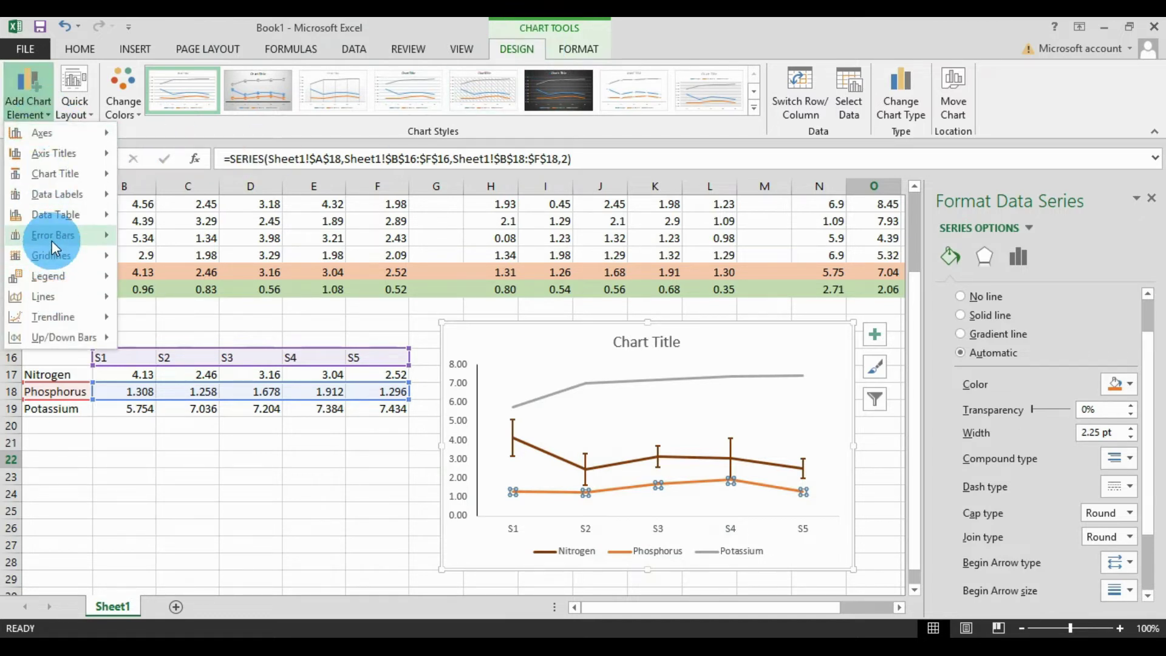
mouse_move(52, 243)
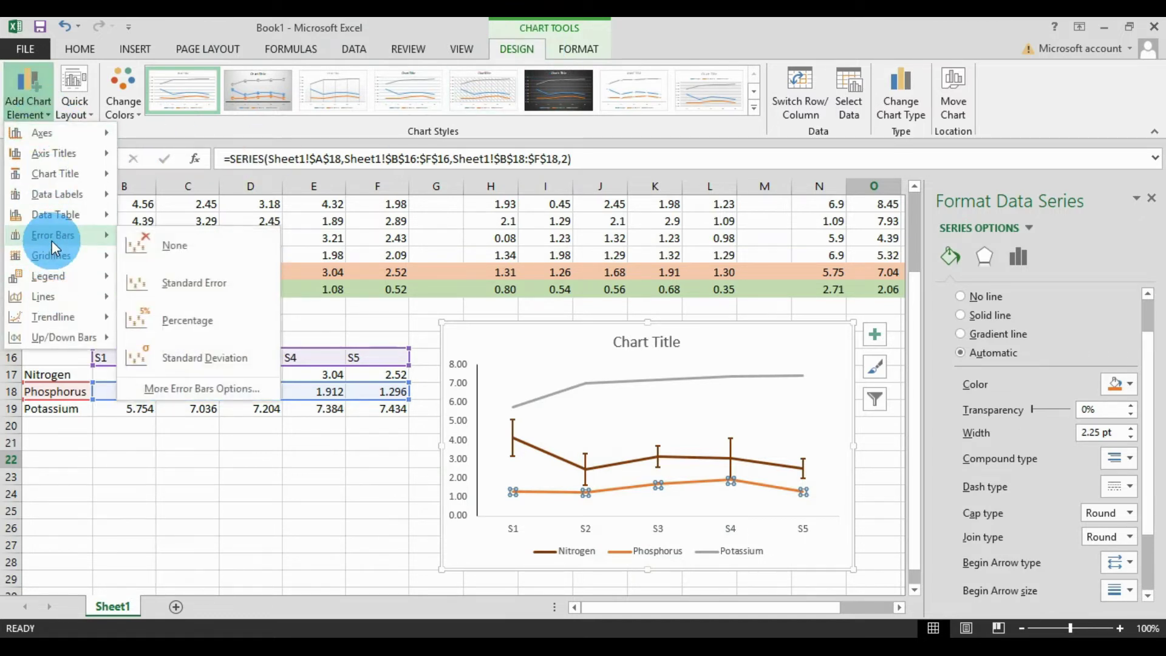
left_click(211, 356)
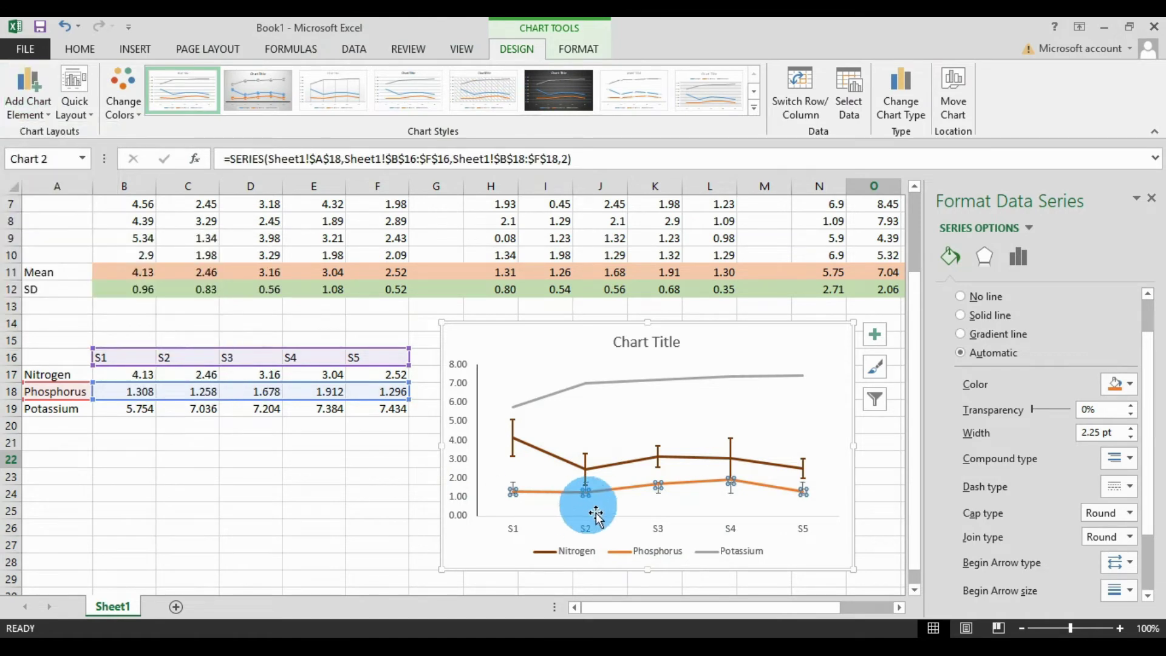
Switch the Phosphorus error bars to a custom error amount and open the custom value settings.
left_click(732, 495)
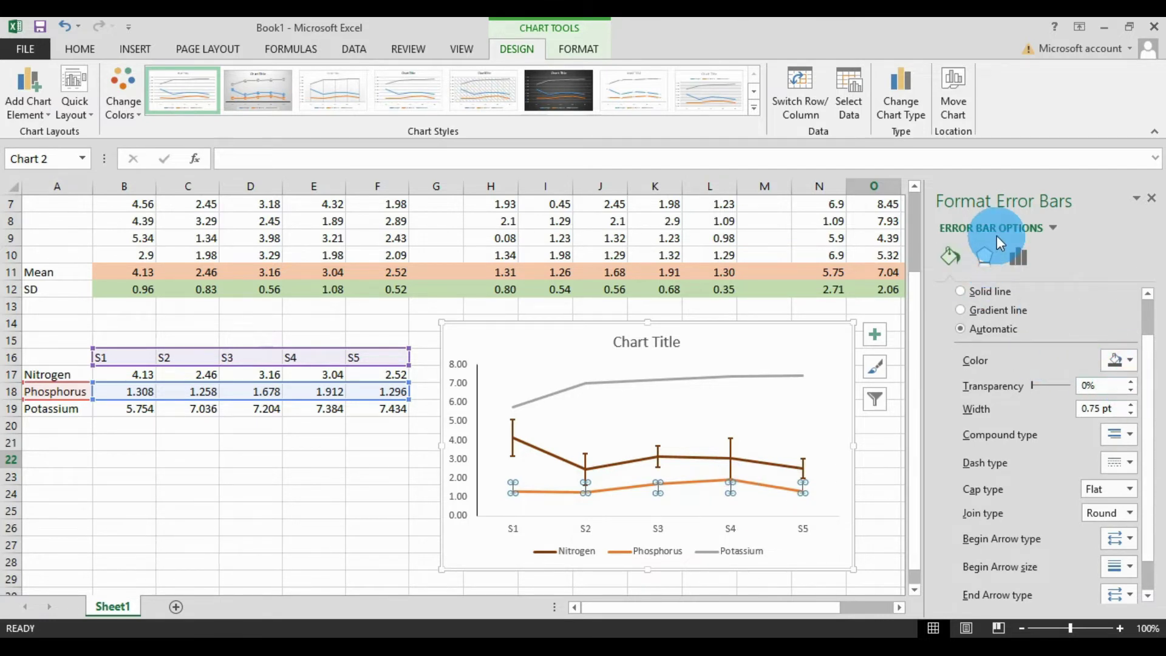
left_click(1020, 258)
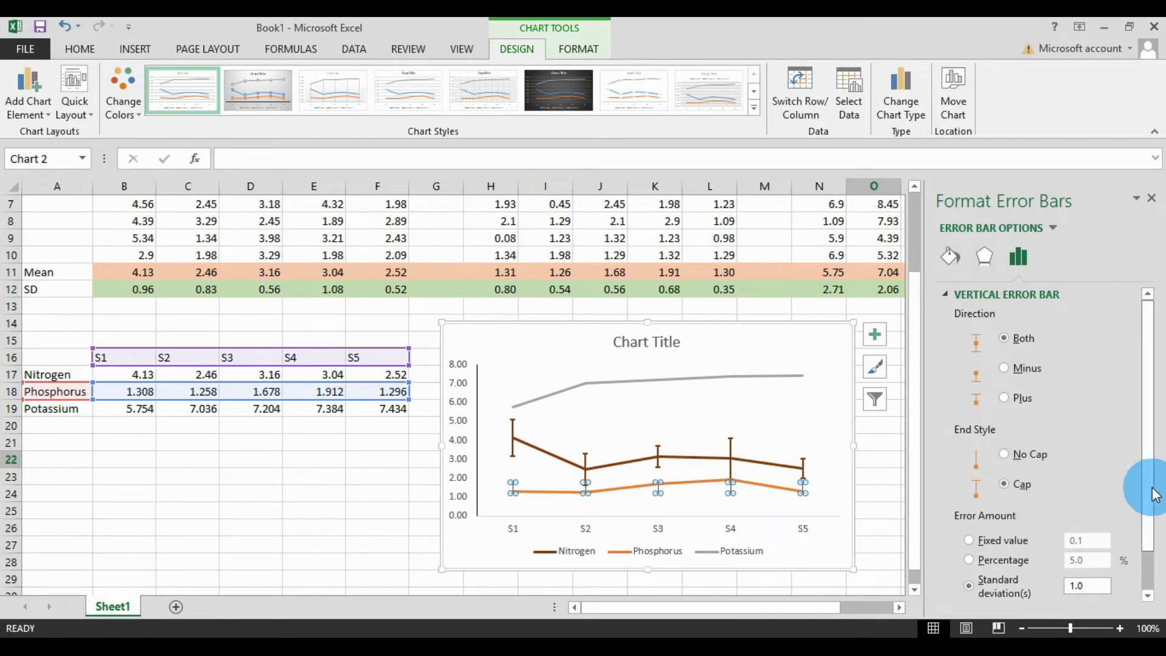
left_click_drag(1150, 493, 1150, 564)
left_click(977, 586)
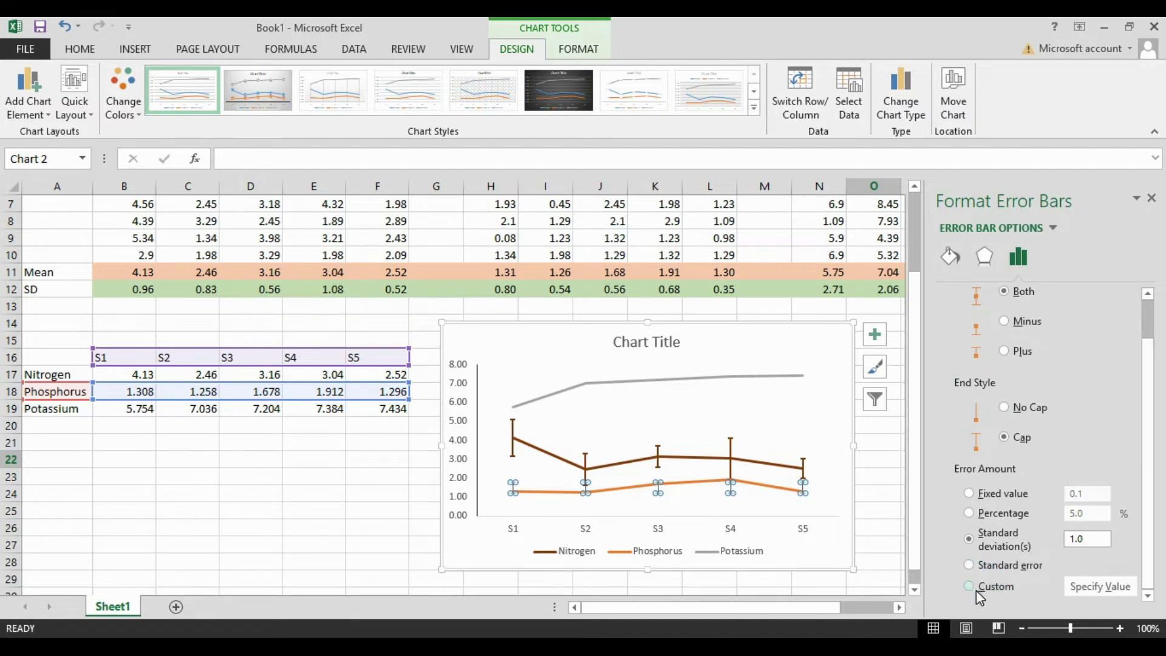
left_click(1098, 587)
left_click_drag(670, 345, 714, 388)
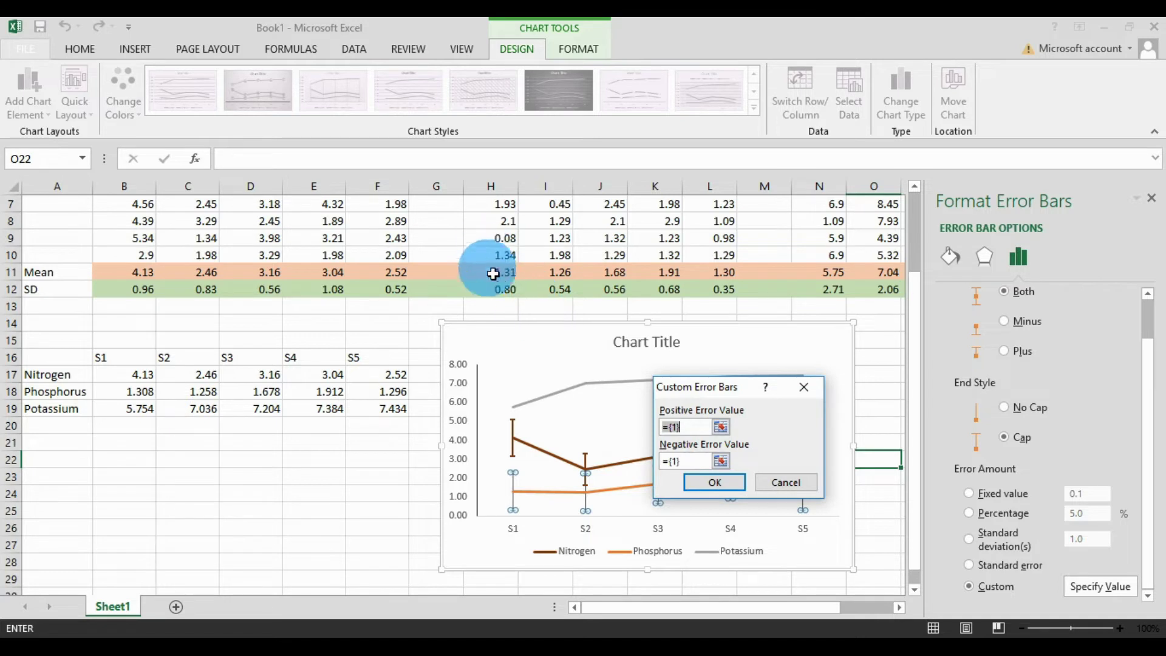
Enter the Phosphorus SDs 0.80;0.54;0.56;0.68;0.35 as the custom positive error values.
left_click_drag(661, 428, 685, 435)
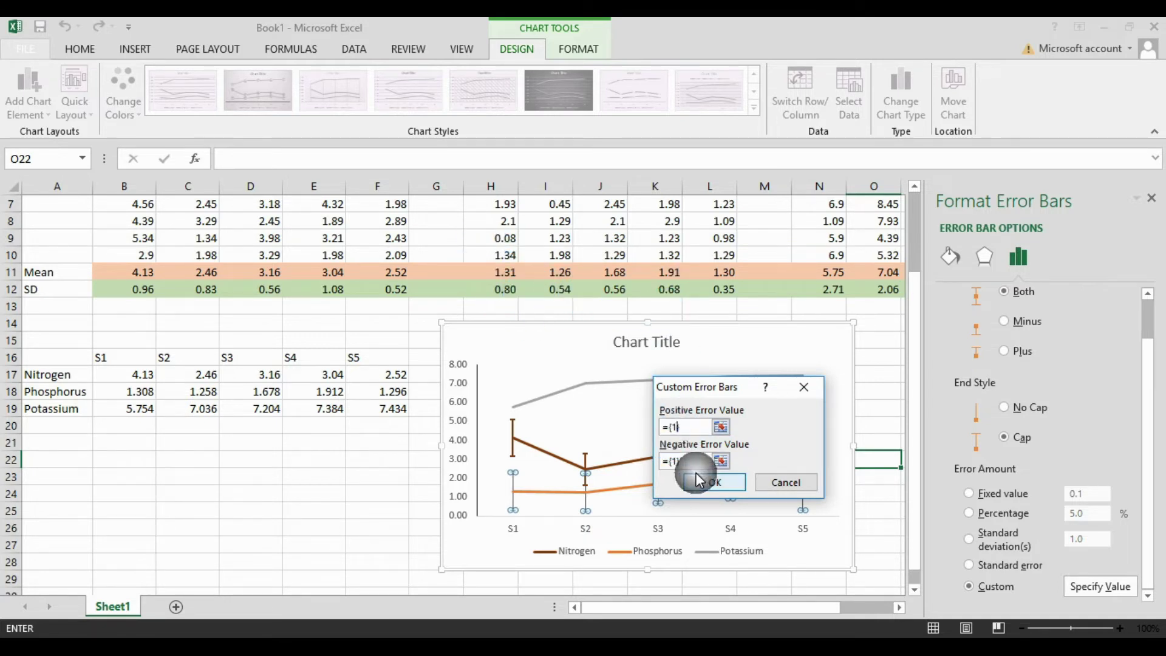
key("BackSpace")
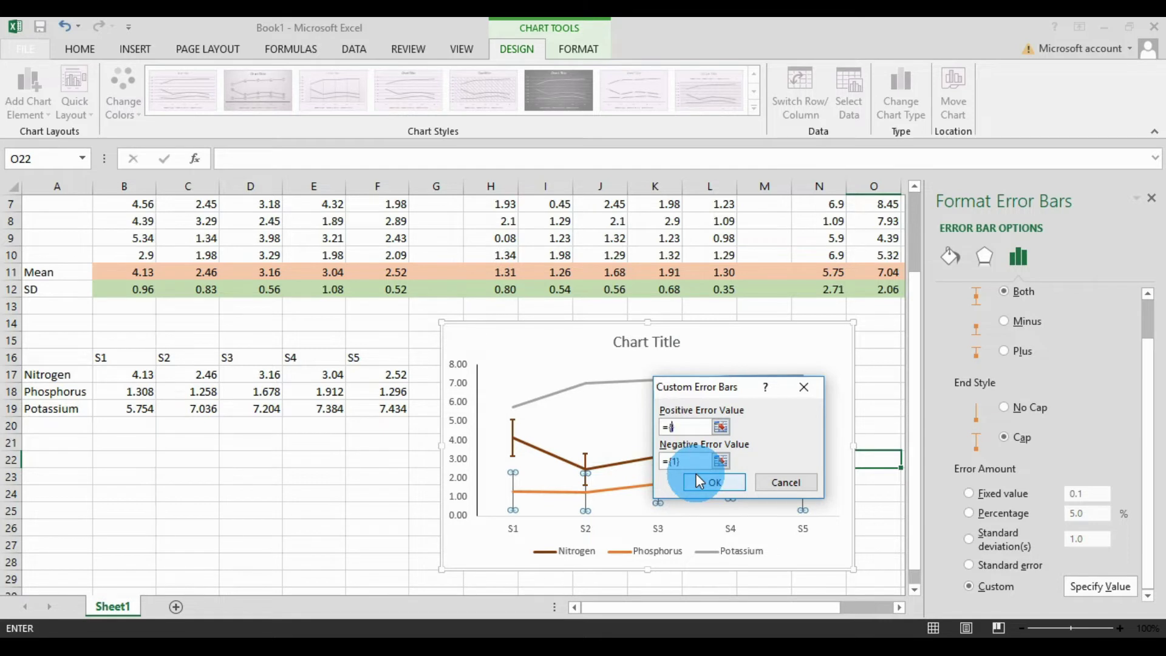
type("0.80")
type(";")
type("0.")
type("54;")
type("0.56;")
type("0.68")
type(";")
type("0.35")
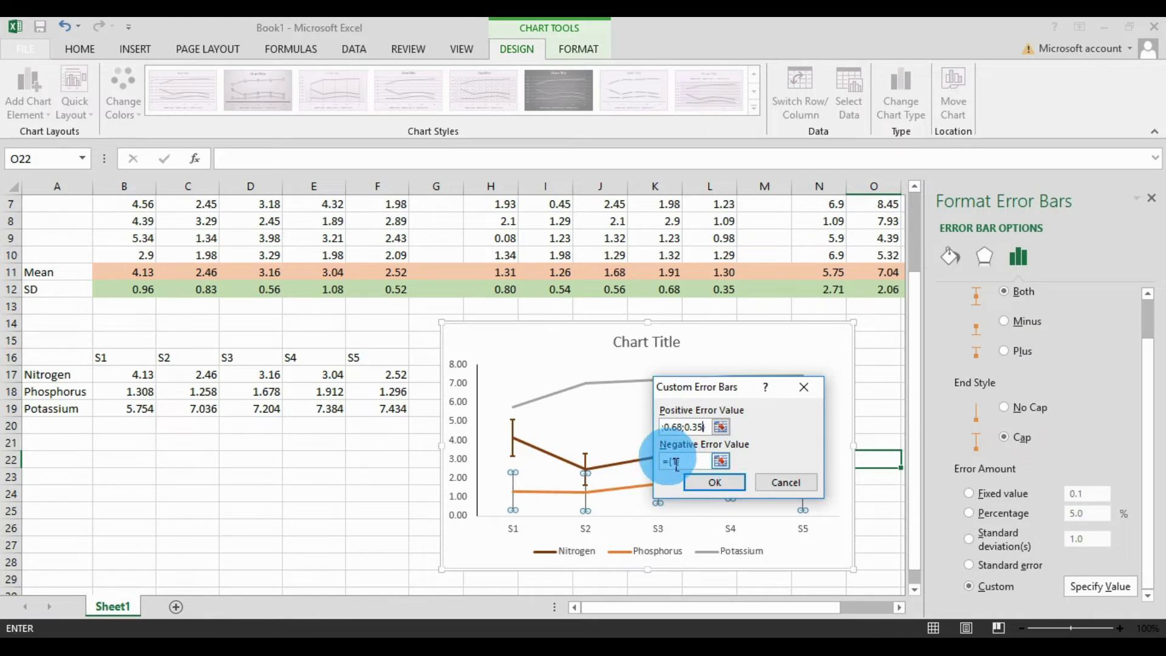
Enter 0.80;0.54;0.56;0.68;0.35 as the custom negative error values for Phosphorus and apply the custom error bars.
key("BackSpace")
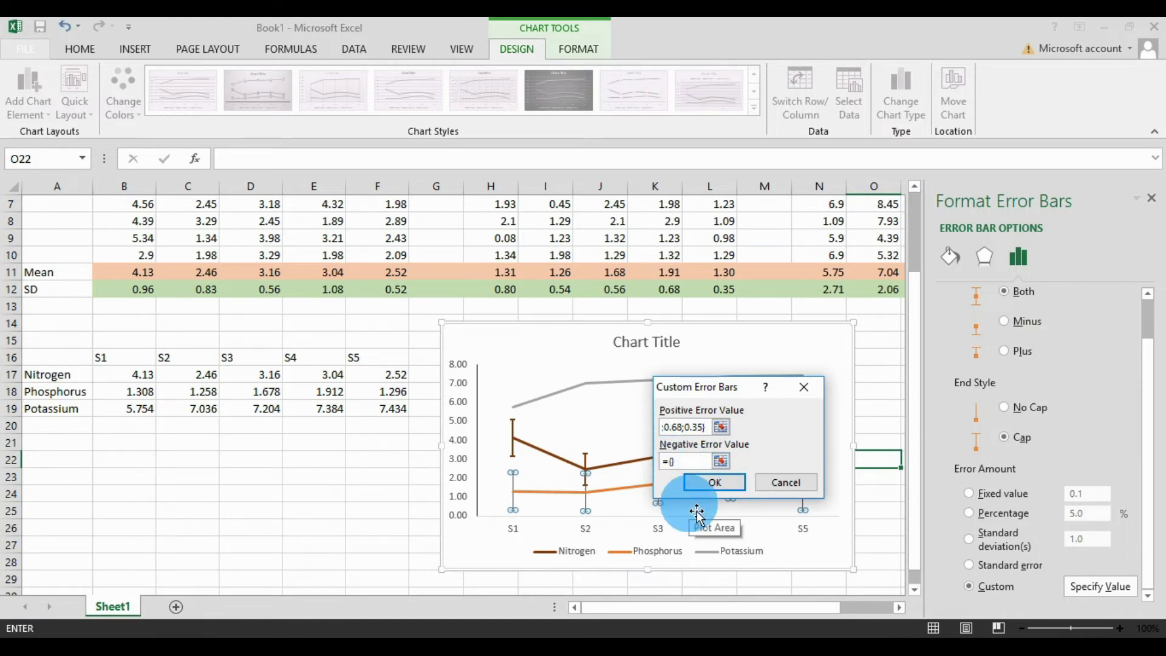
type("0.80")
type(";")
type("0.54;")
type("0.56;")
type("0.68")
type(";")
type("0.35")
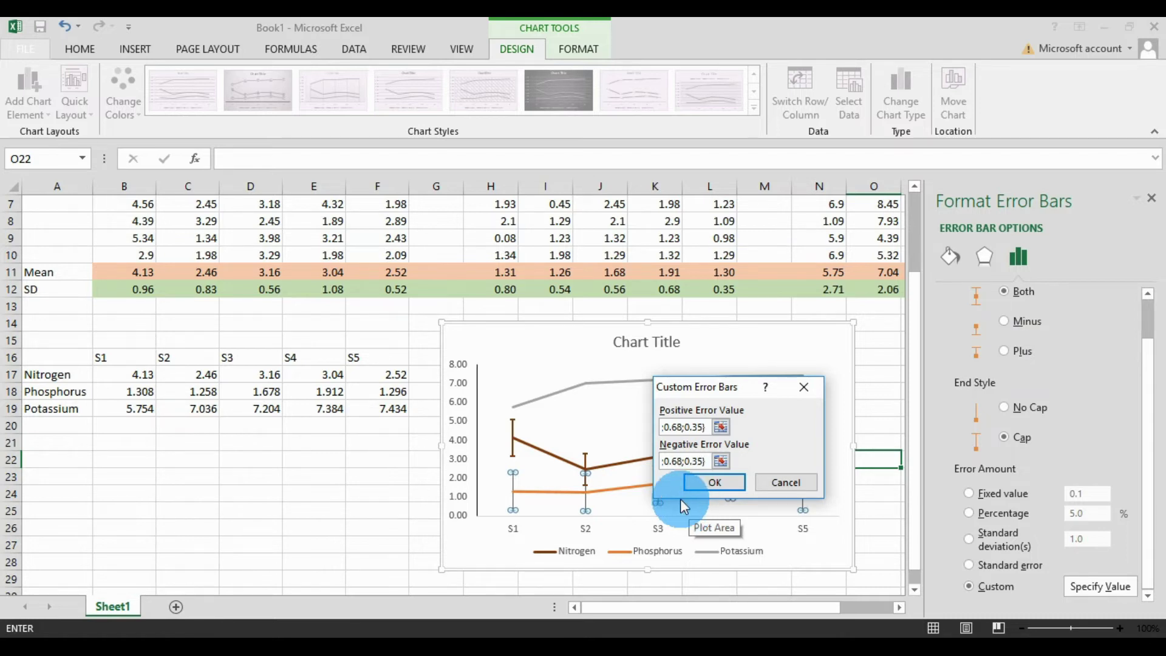
left_click(738, 483)
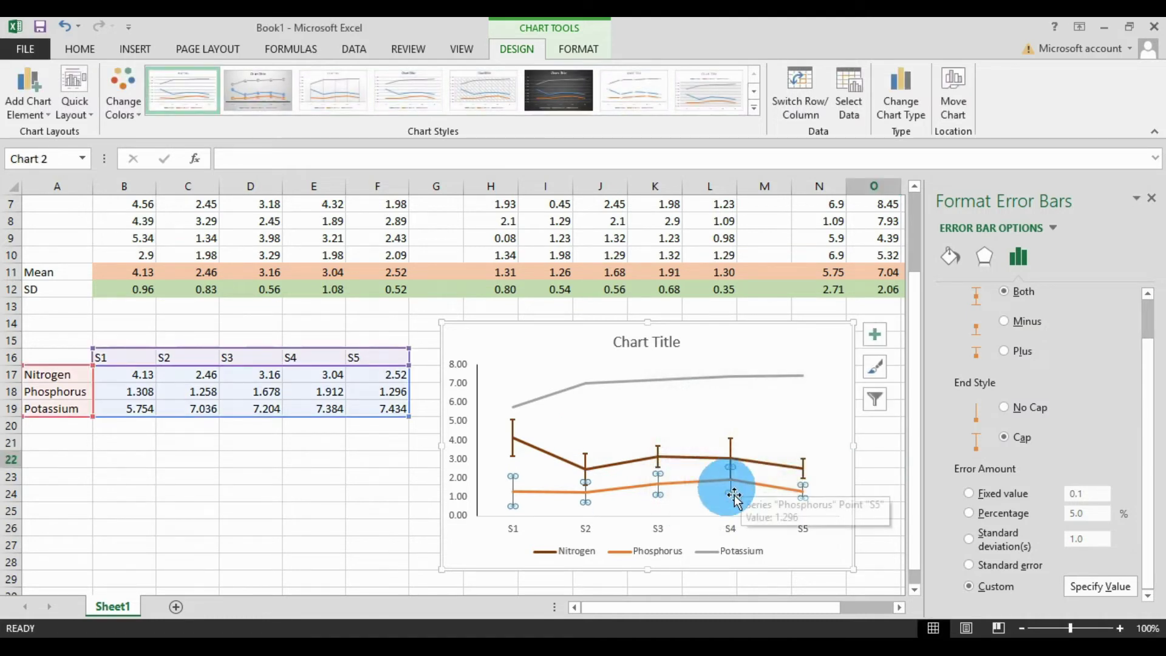
Format the Phosphorus error bars as solid light blue lines with a width of 1.5 pt.
left_click(513, 488)
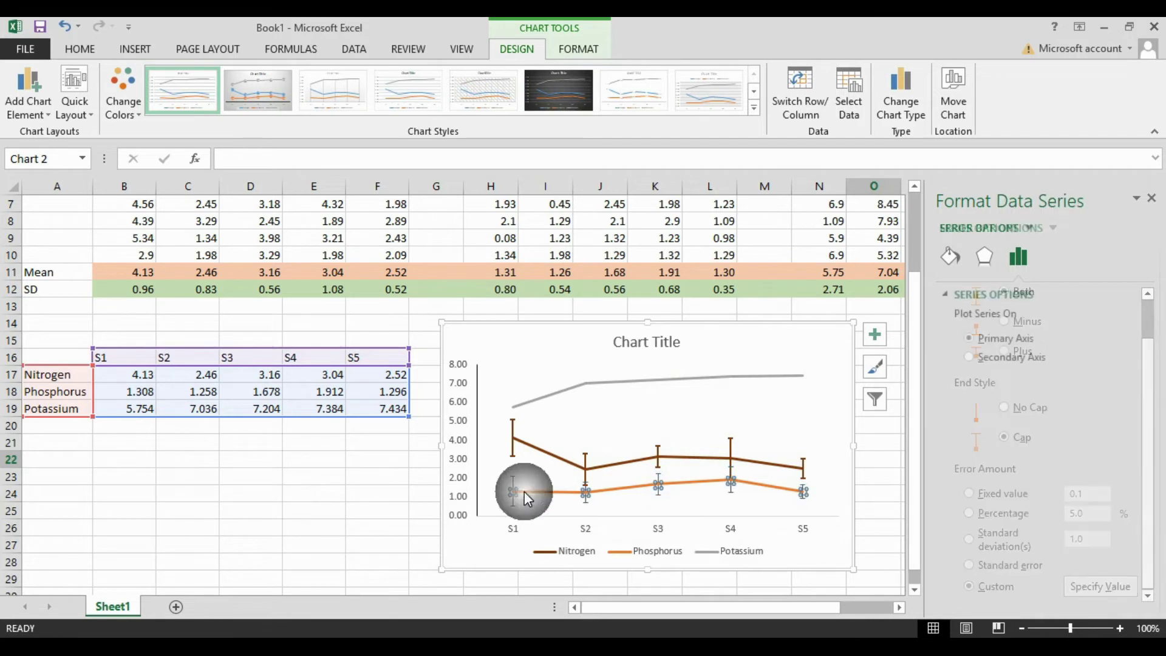
left_click(514, 478)
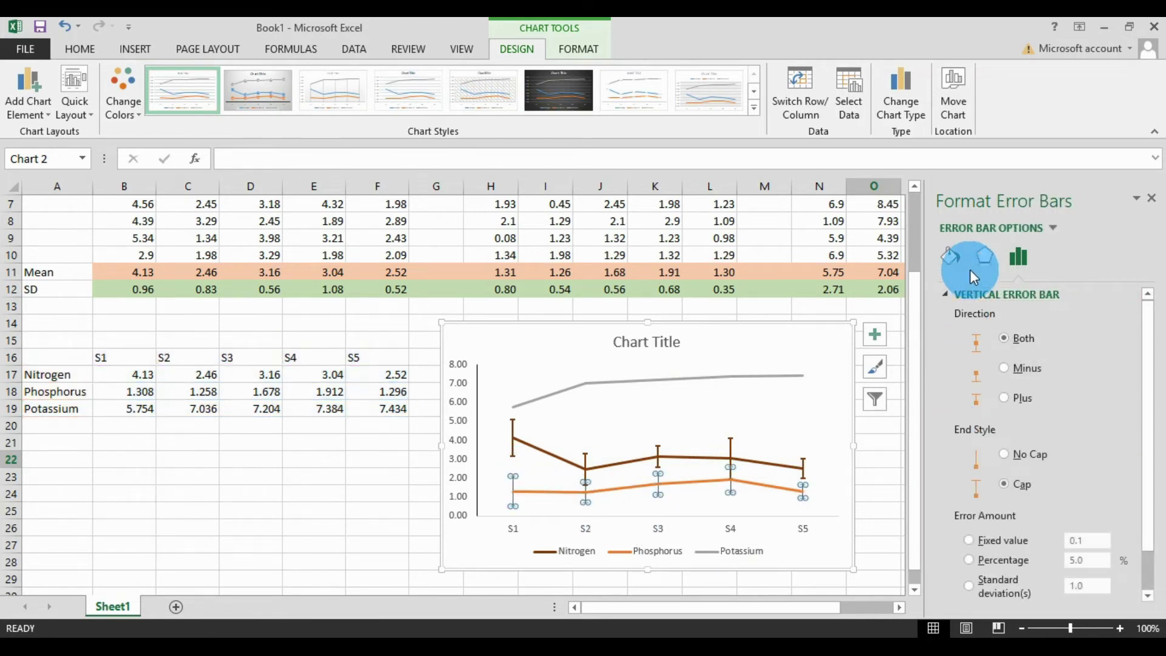
left_click(950, 255)
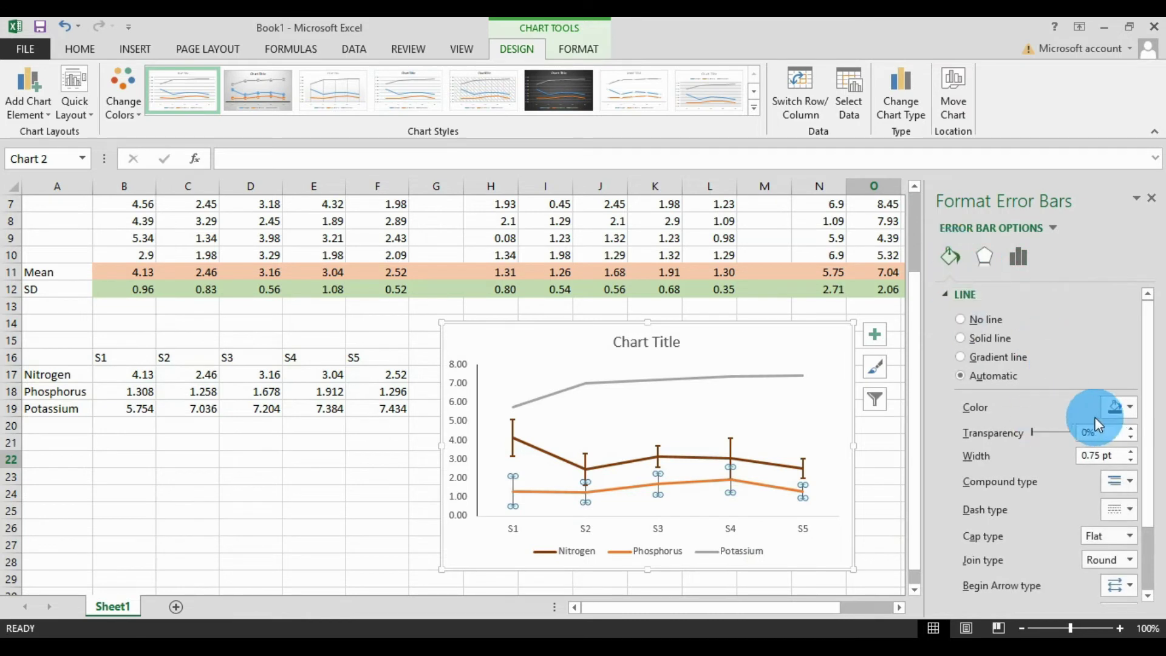
left_click(1132, 409)
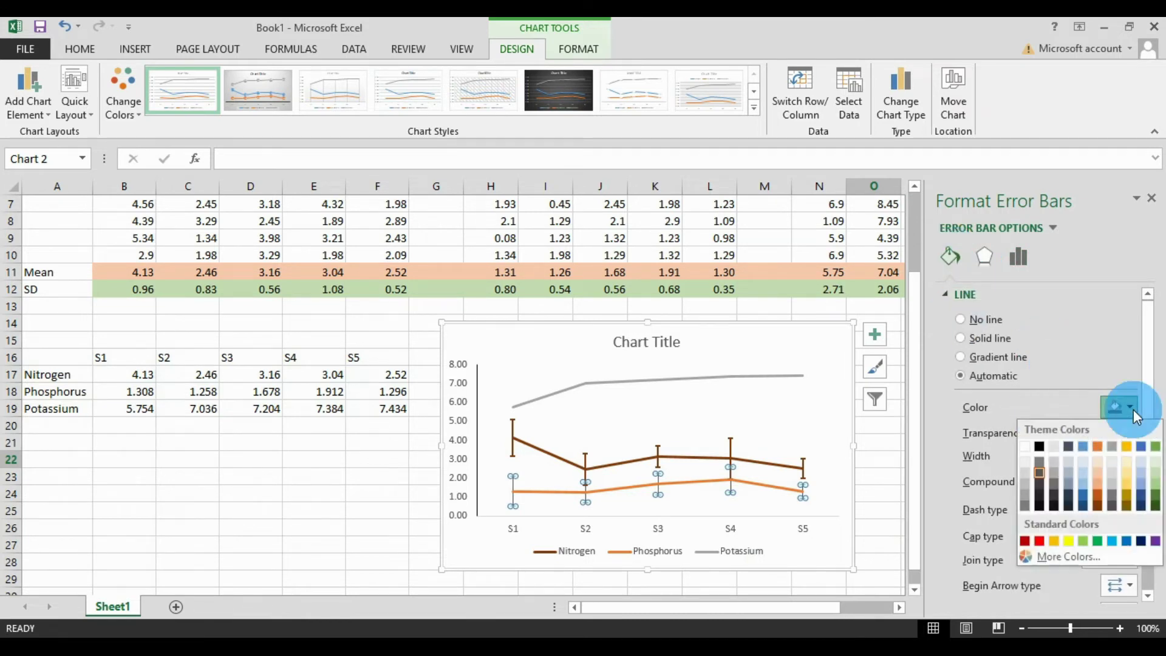
left_click(1109, 538)
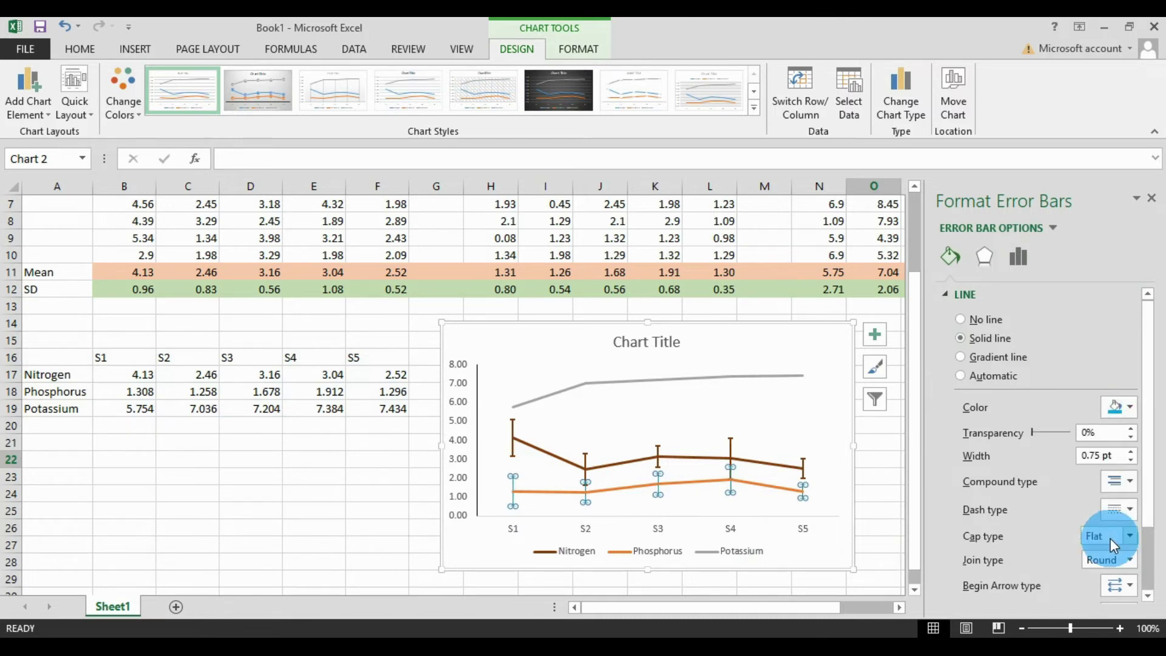
left_click(1132, 452)
left_click(1131, 451)
left_click(1131, 452)
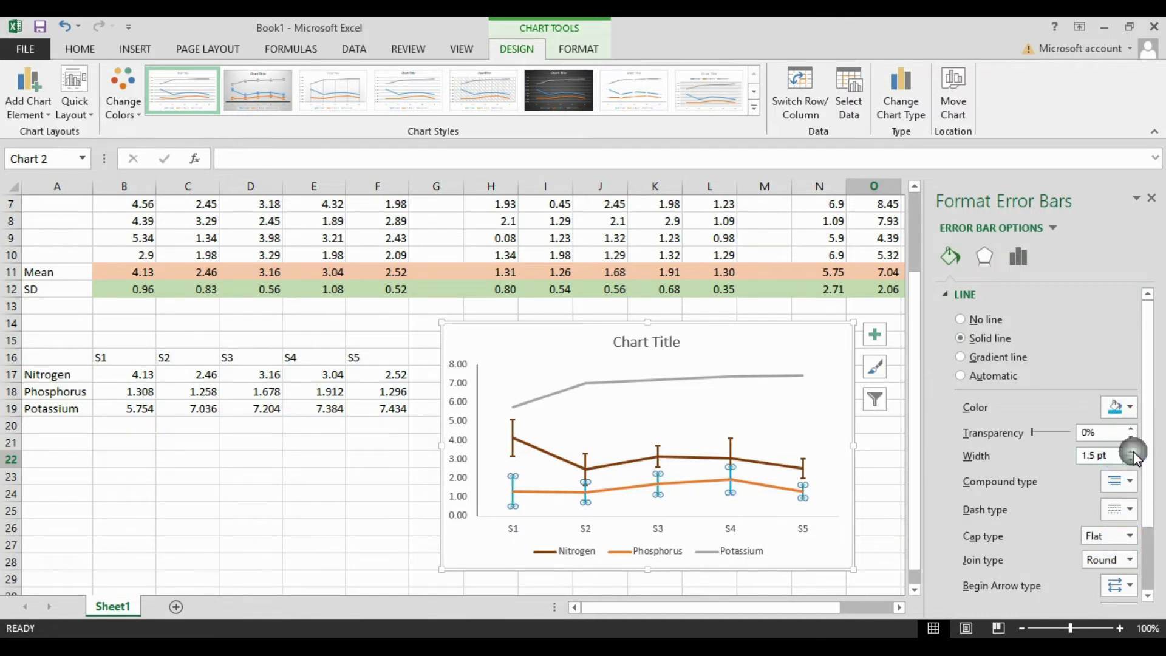
Recolor the Phosphorus series line light blue to match its error bars, and deselect the chart.
left_click(629, 487)
left_click(630, 487)
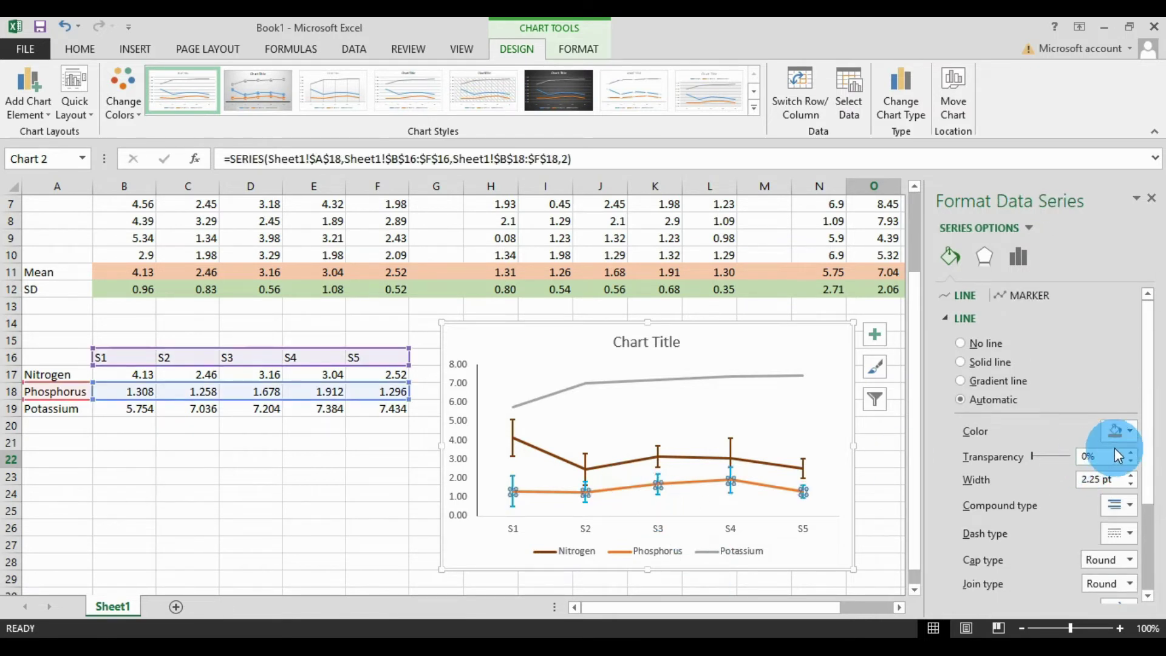
left_click(1131, 431)
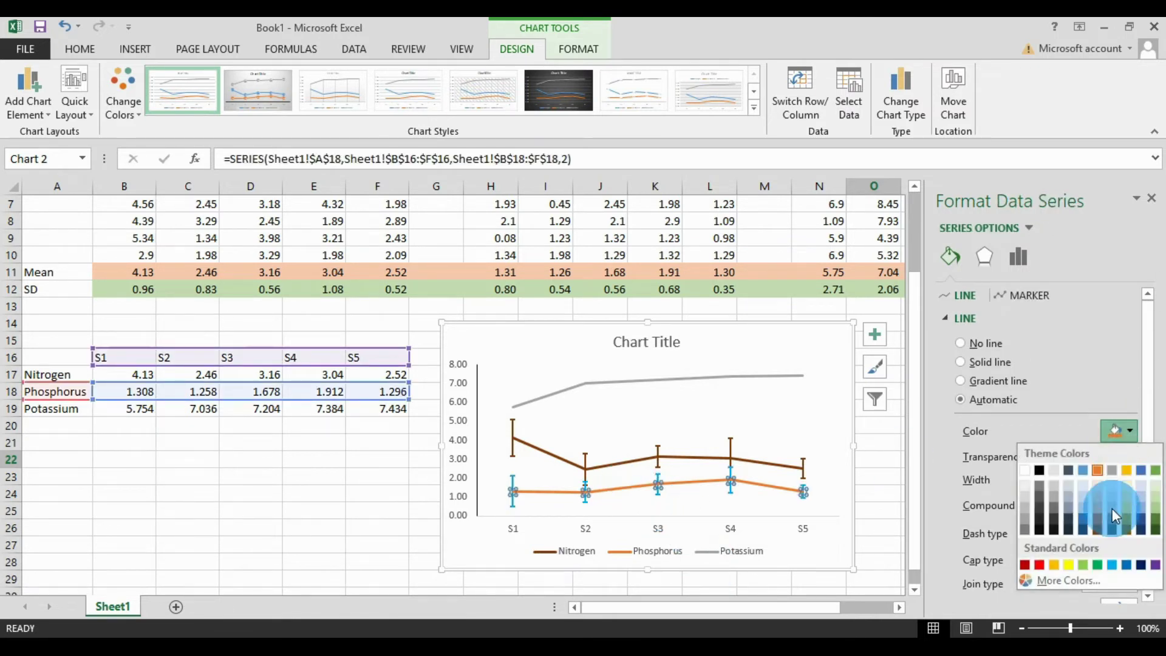
left_click(1125, 564)
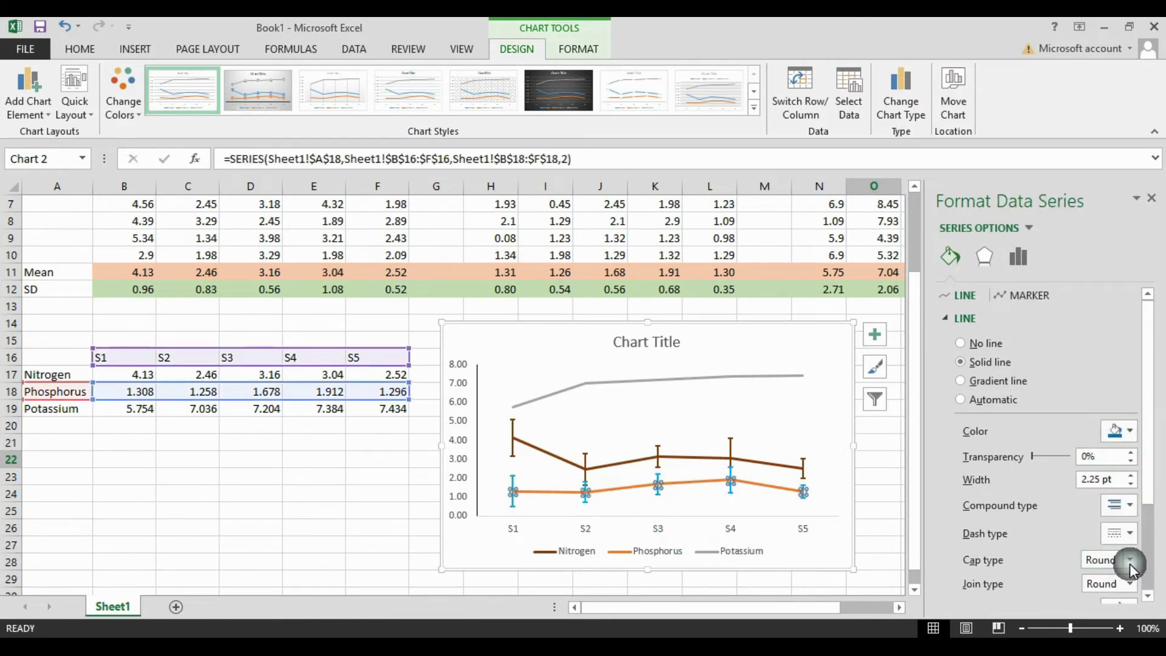
left_click(1130, 433)
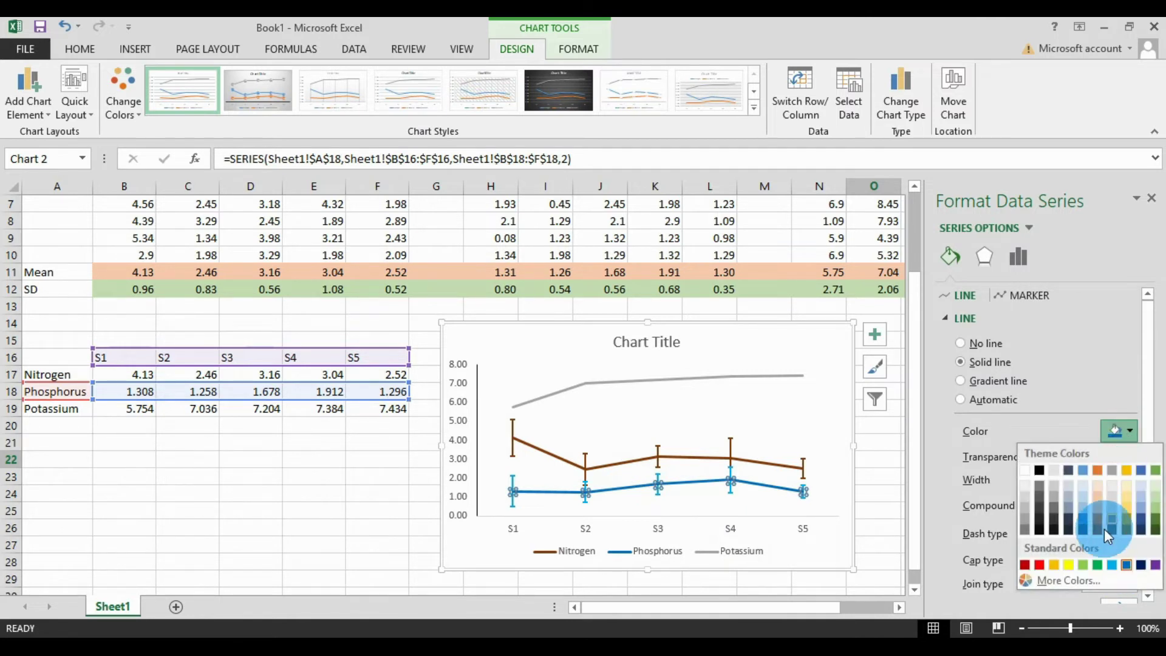
left_click(1112, 565)
left_click(892, 502)
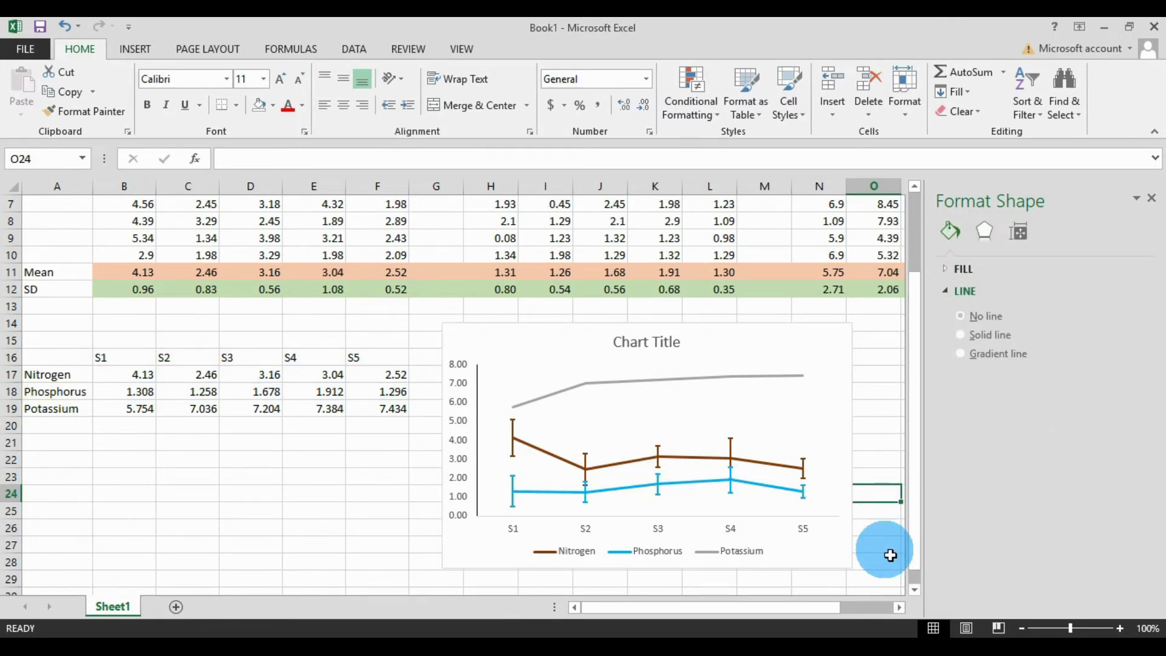
Add standard deviation error bars to the Potassium series.
left_click(559, 391)
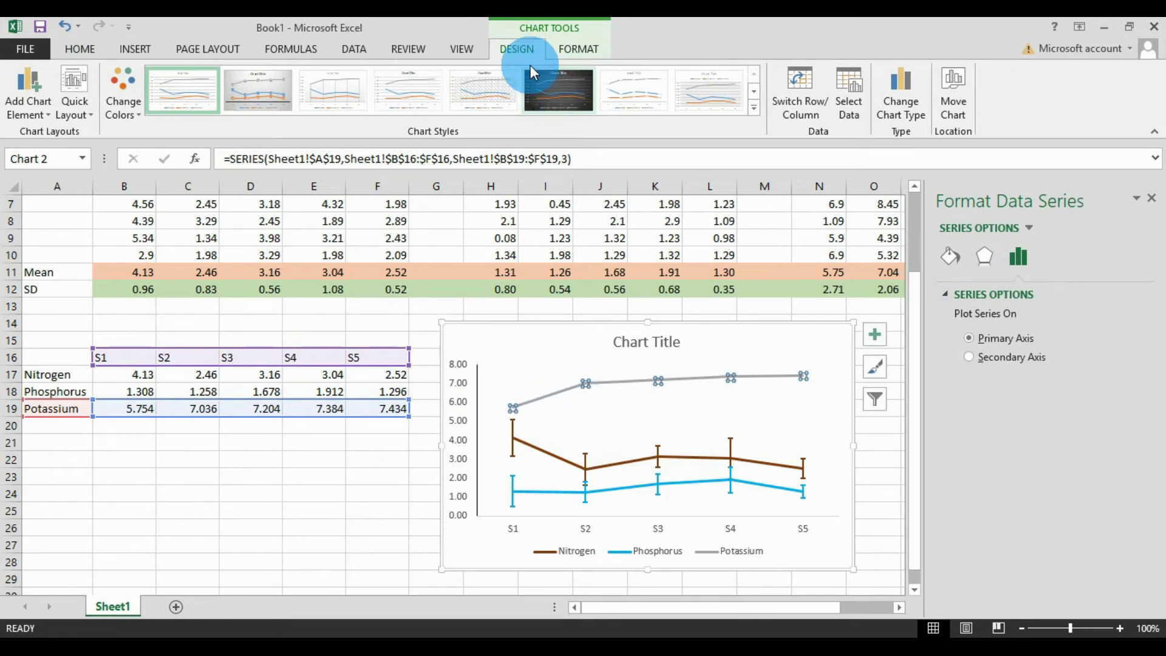
left_click(43, 115)
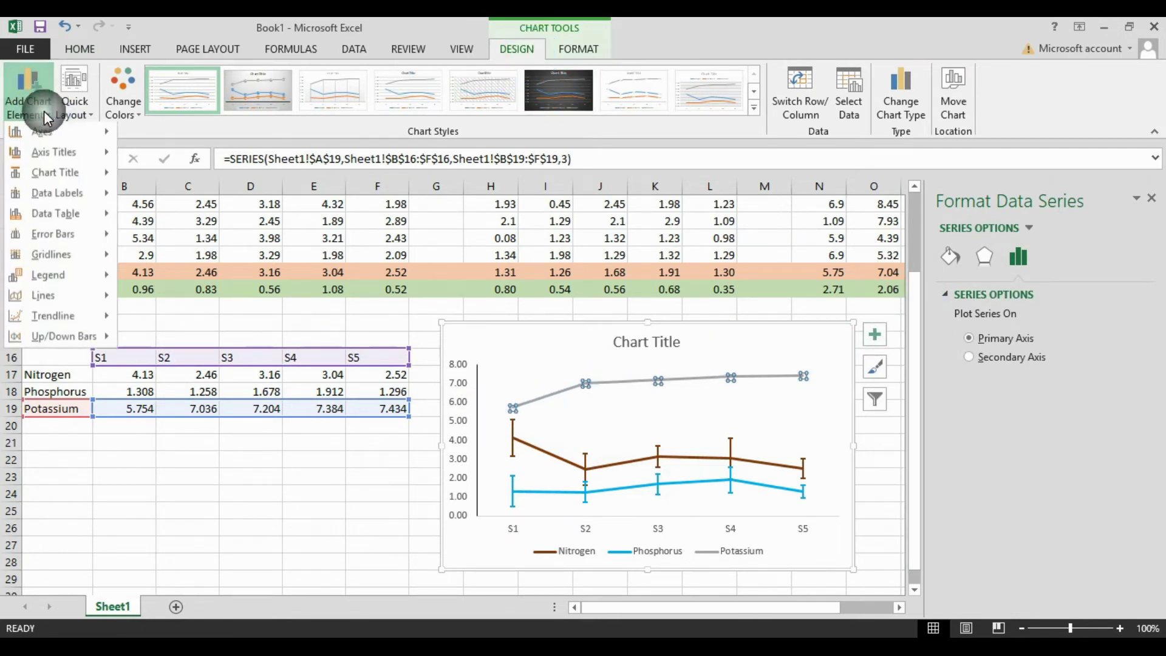
mouse_move(50, 253)
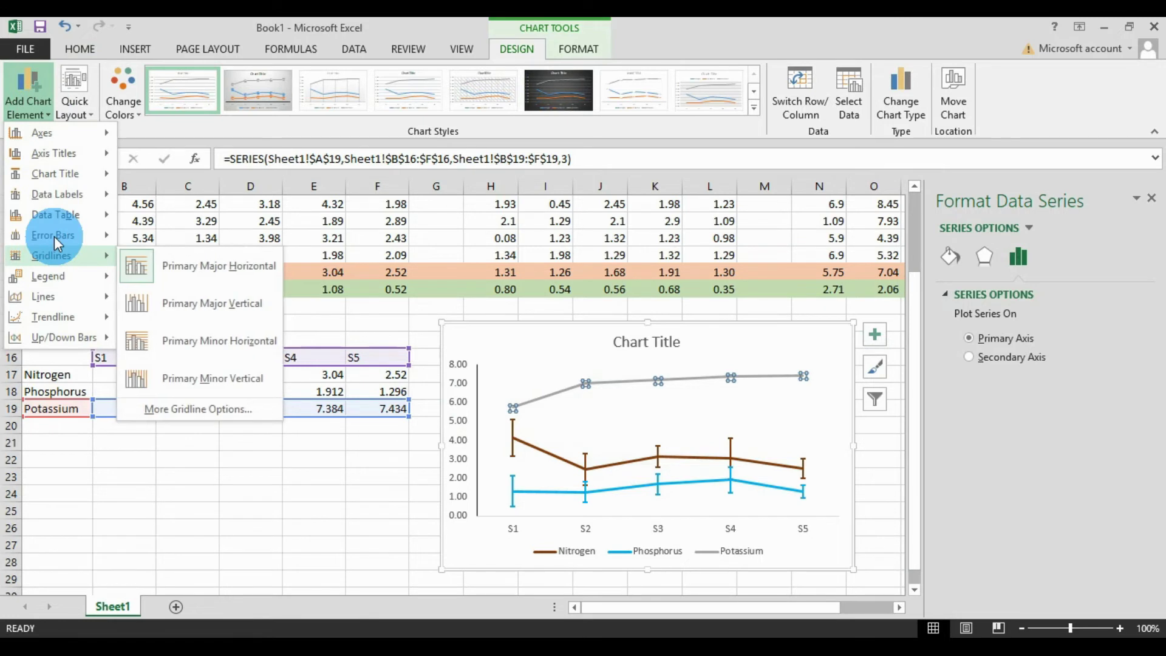
mouse_move(94, 235)
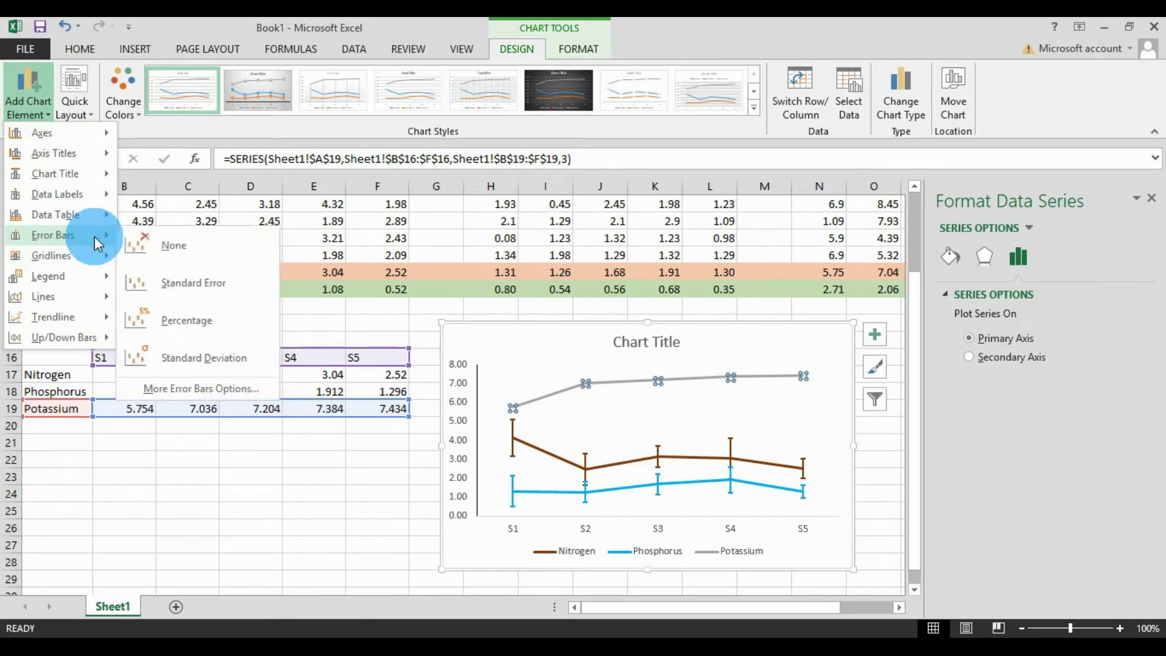
left_click(170, 359)
Switch the Potassium error bars to a custom error amount and open the custom value settings.
left_click(514, 400)
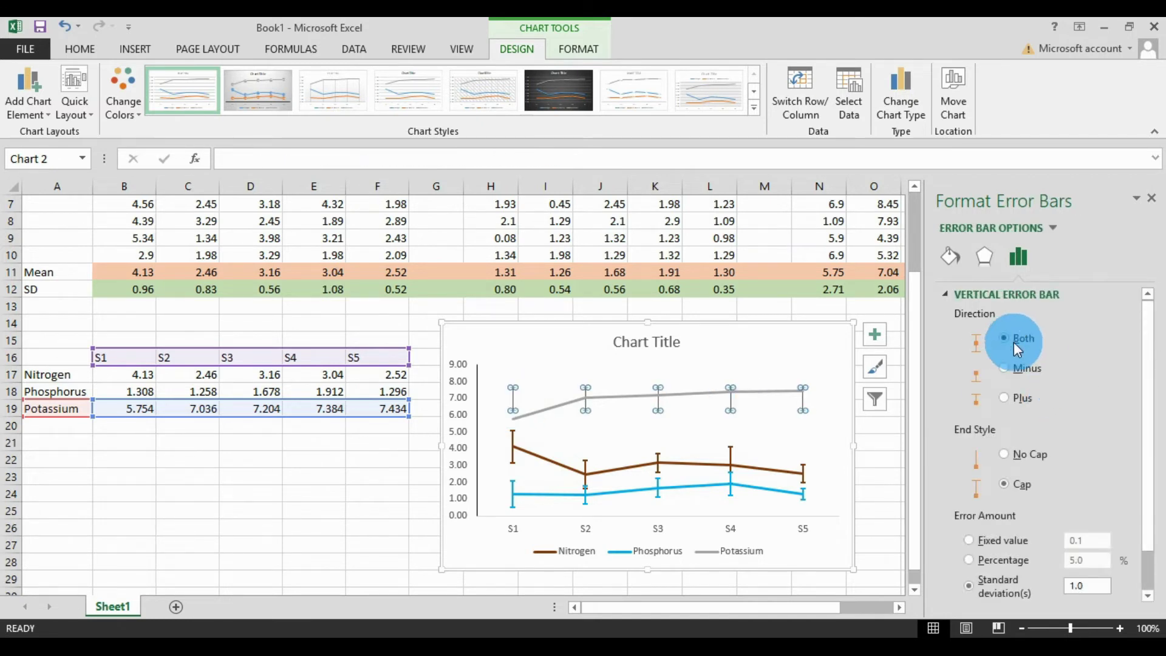
left_click(1002, 469)
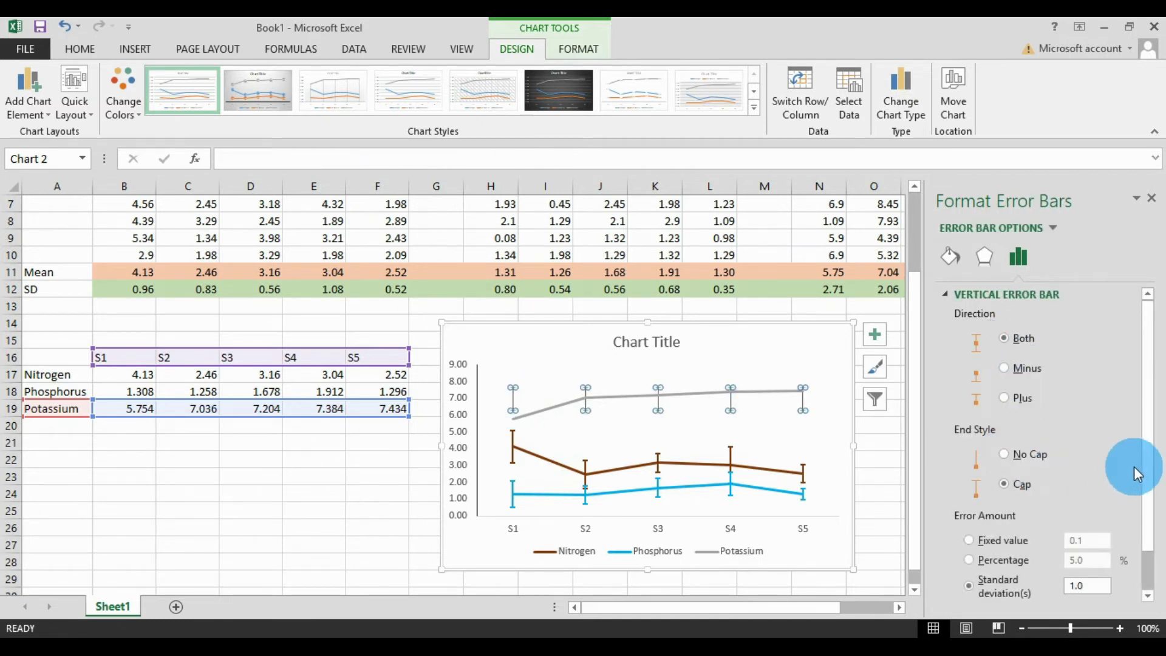
scroll(1149, 468, "down", 2)
left_click(970, 587)
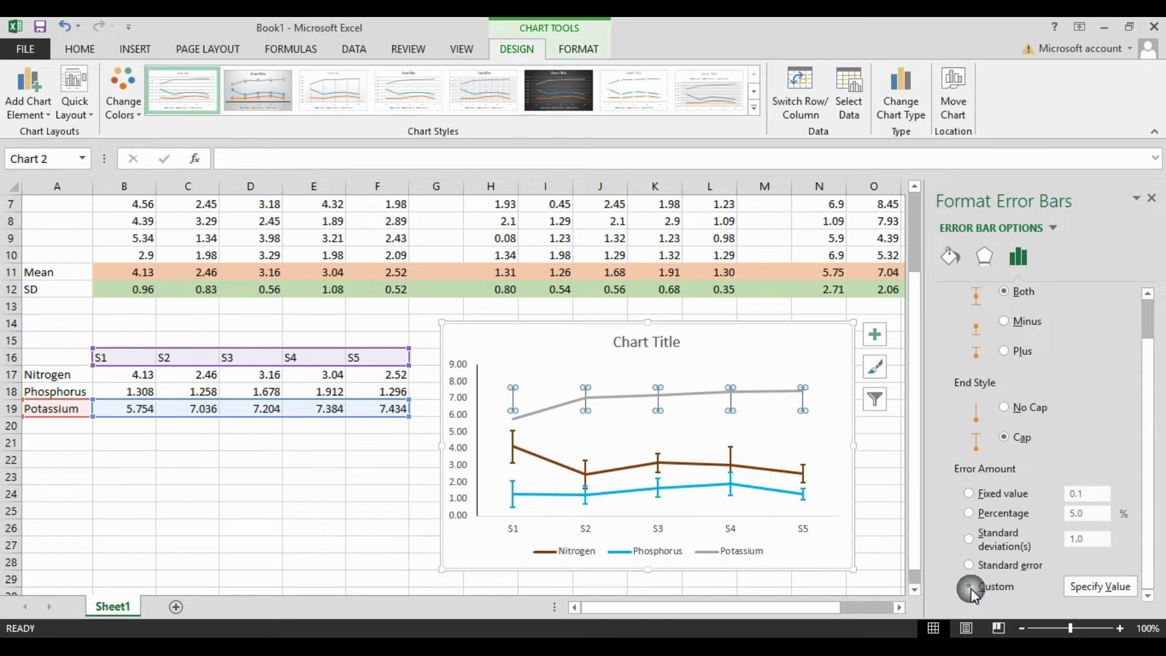
left_click(1087, 587)
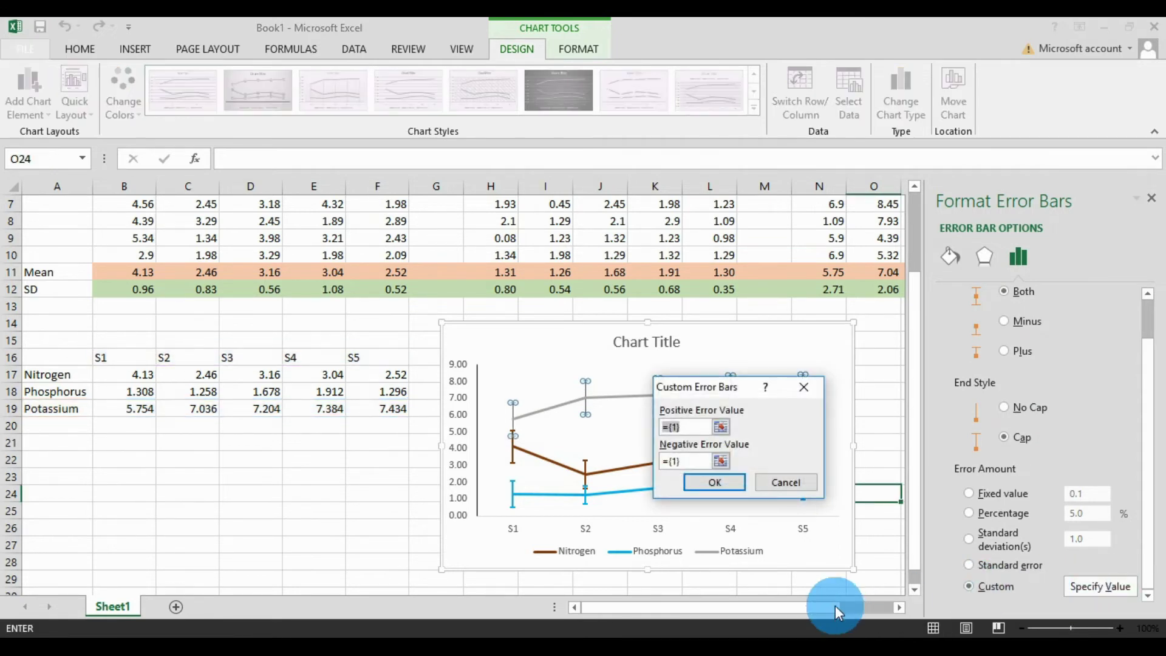
Enter the Potassium SDs 2.71;2.06;1.25;1.70;1.57 as the custom positive error values.
left_click_drag(783, 607, 844, 610)
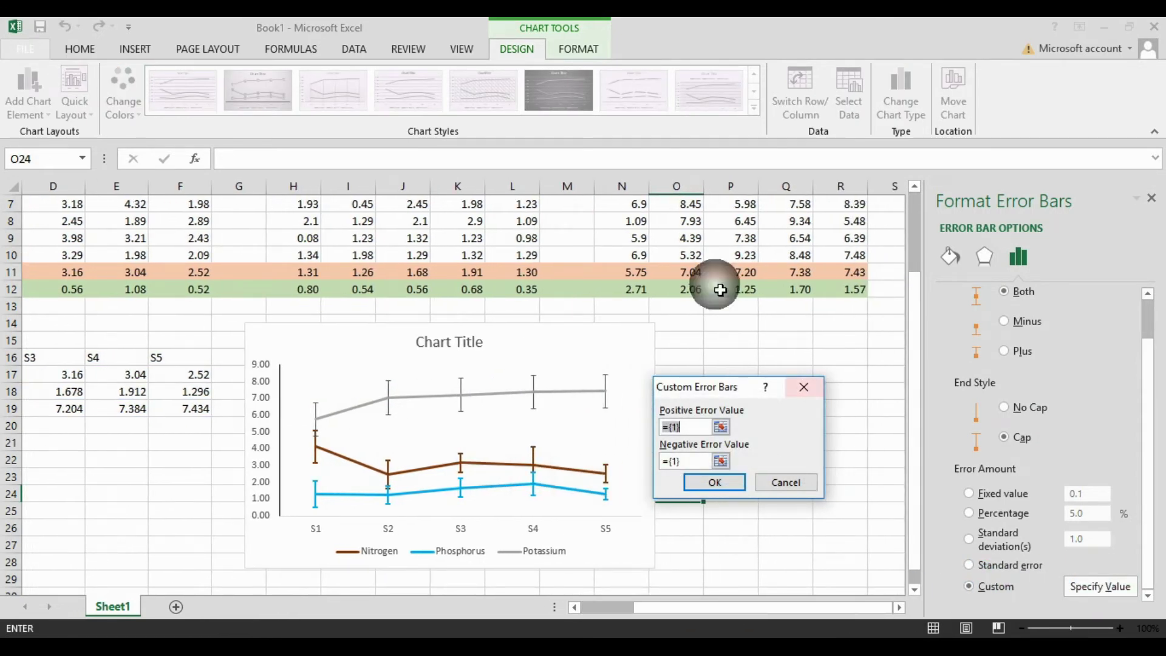
left_click(680, 427)
key("BackSpace")
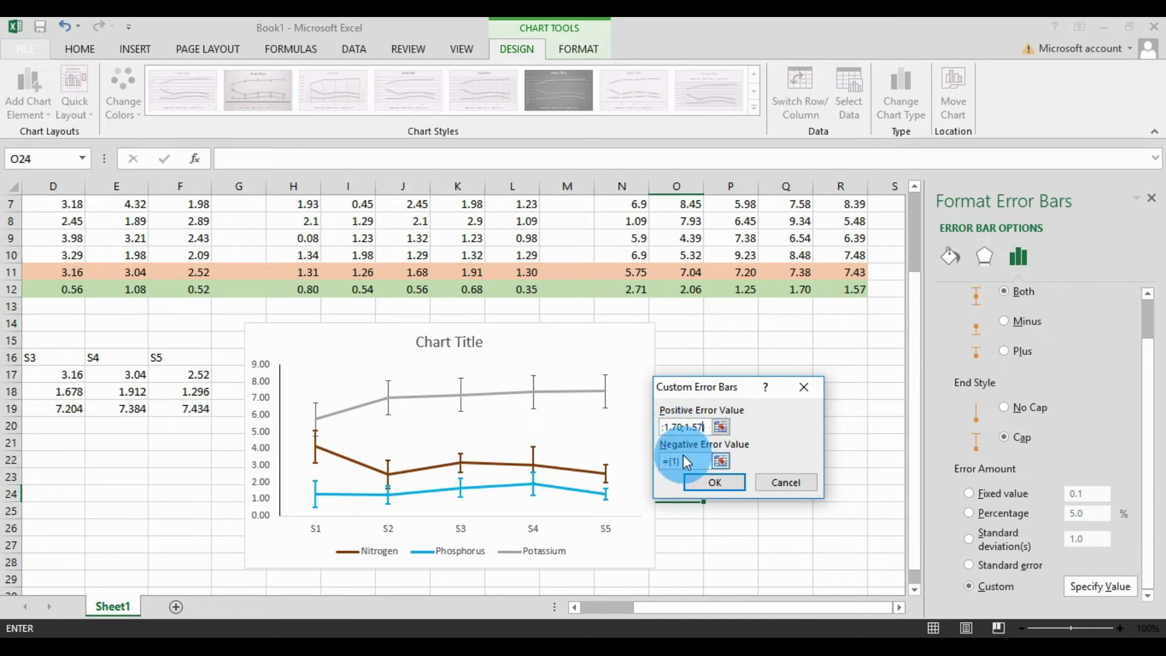
Enter 2.71;2.06;1.25;1.70;1.57 as the custom negative error values for Potassium and apply the custom error bars.
left_click(678, 462)
key("BackSpace")
key("BackSpace")
type("2.71;")
type("2.06")
type(";")
type("1.2")
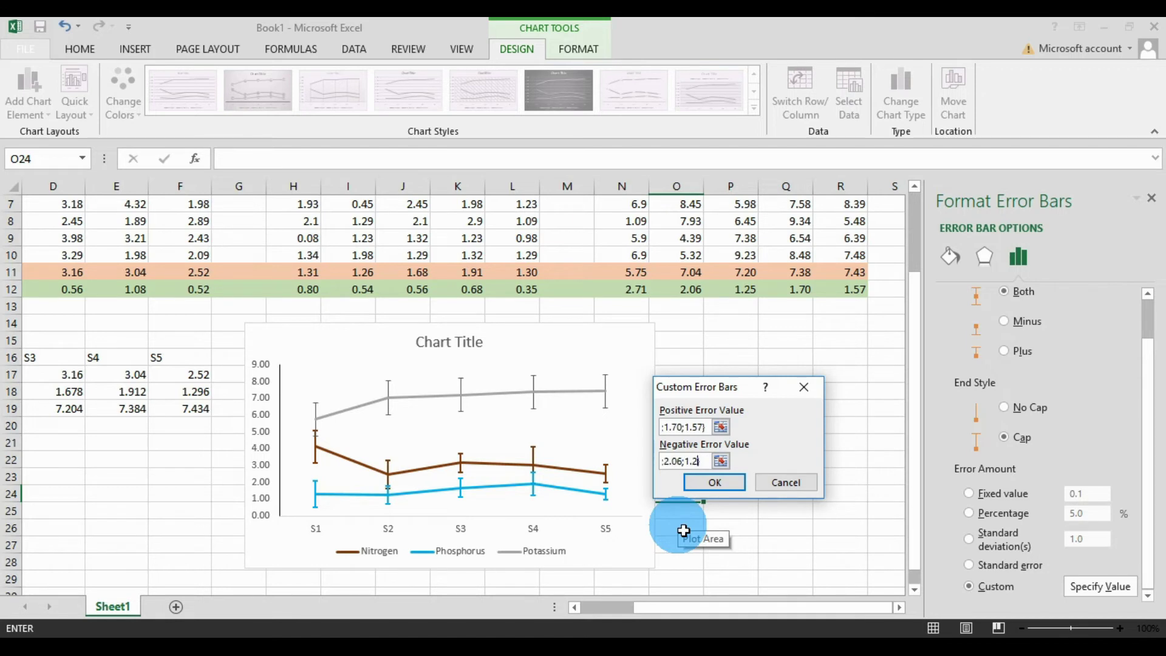
type("5;1.70;")
key("BackSpace")
type(";1.57")
left_click(734, 488)
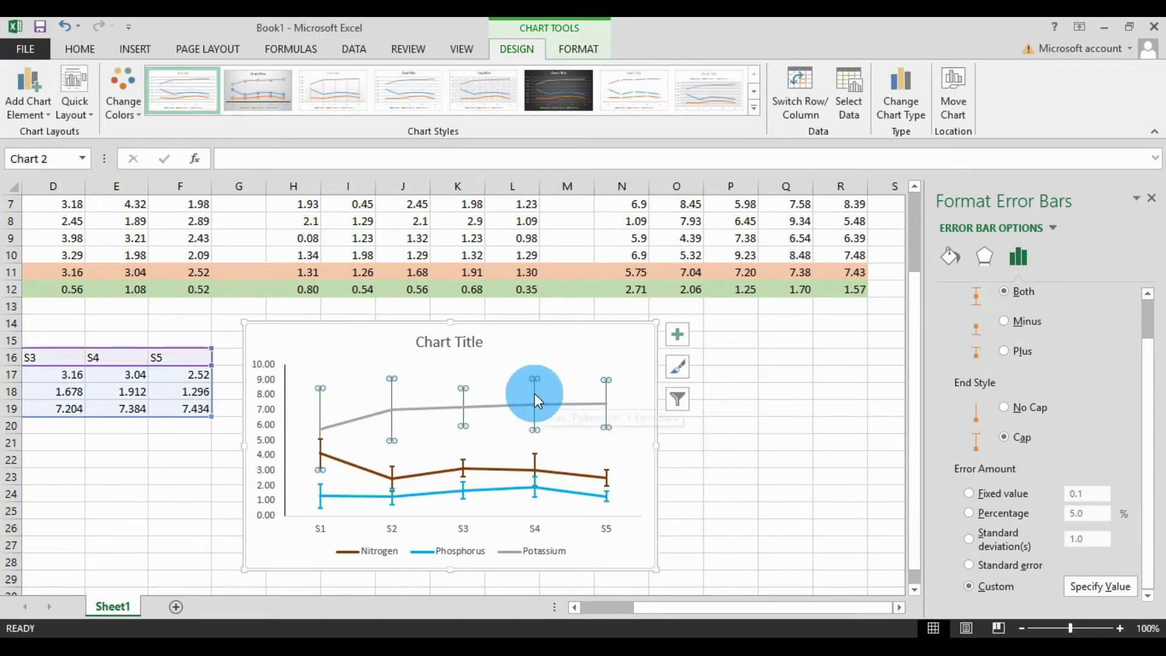
Set the line width of the Potassium error bars to 1.5 pt.
left_click(956, 267)
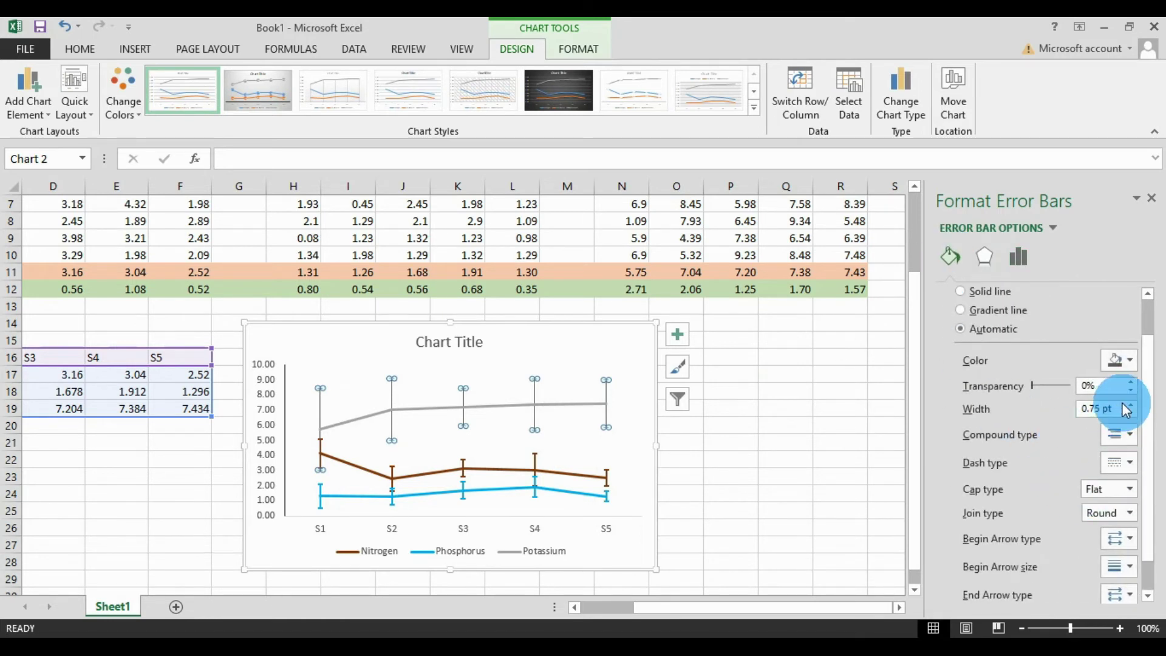
left_click(1131, 404)
left_click(1131, 404)
left_click(1131, 404)
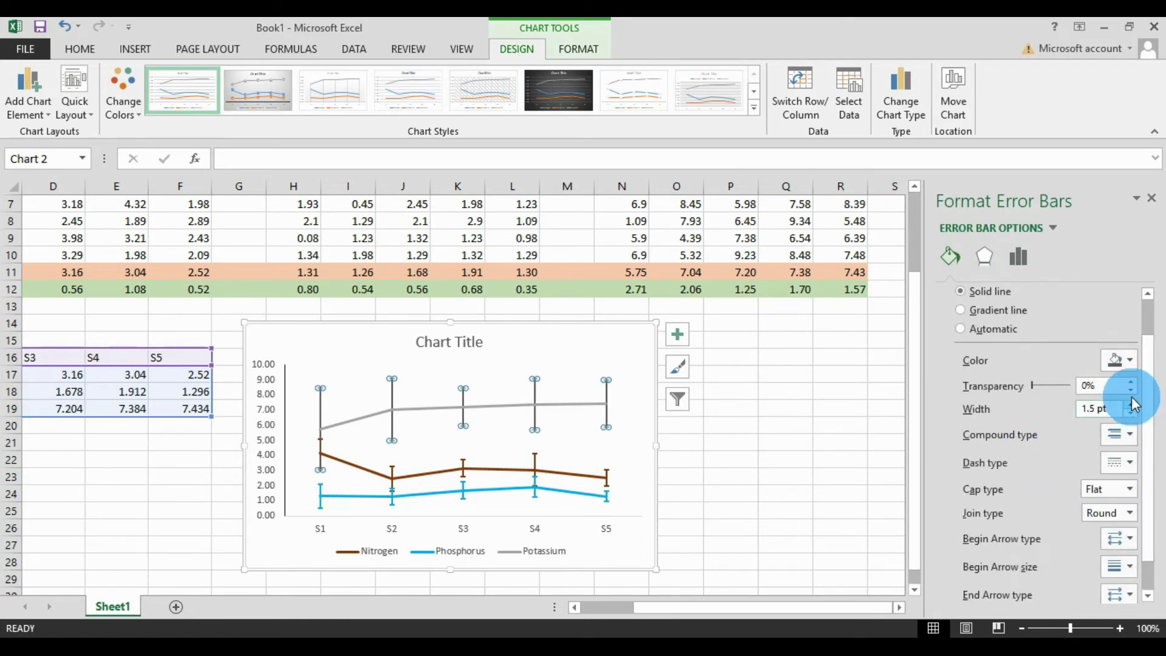
Color both the Potassium error bars and the Potassium data line standard red.
left_click(1129, 361)
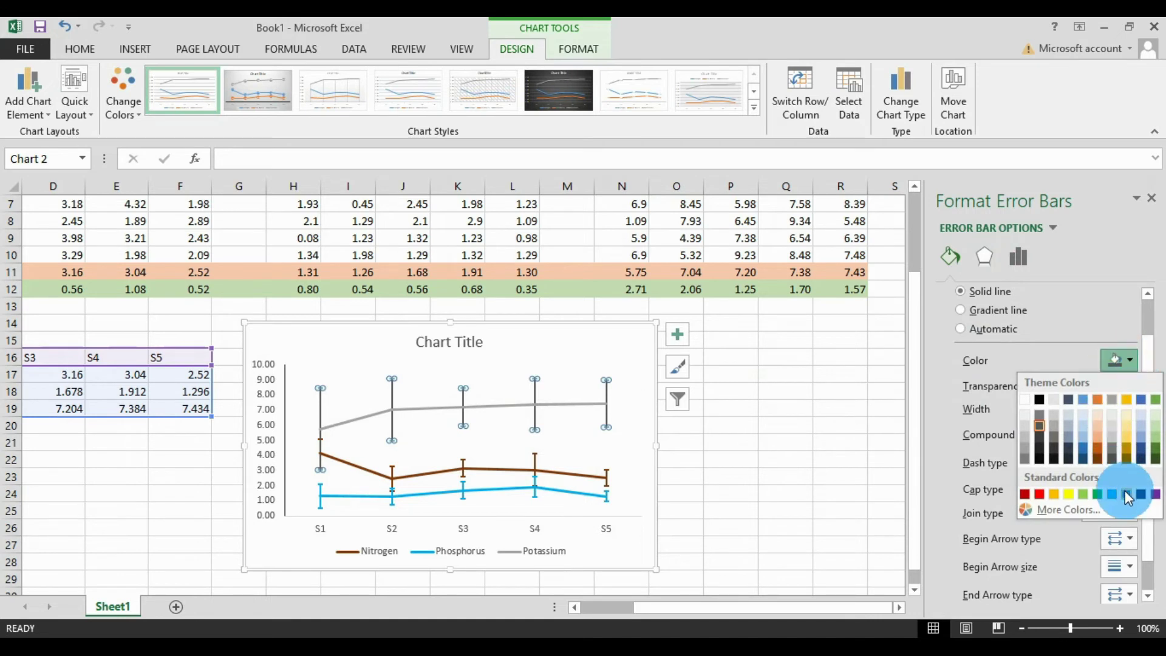
left_click(1040, 495)
left_click(508, 407)
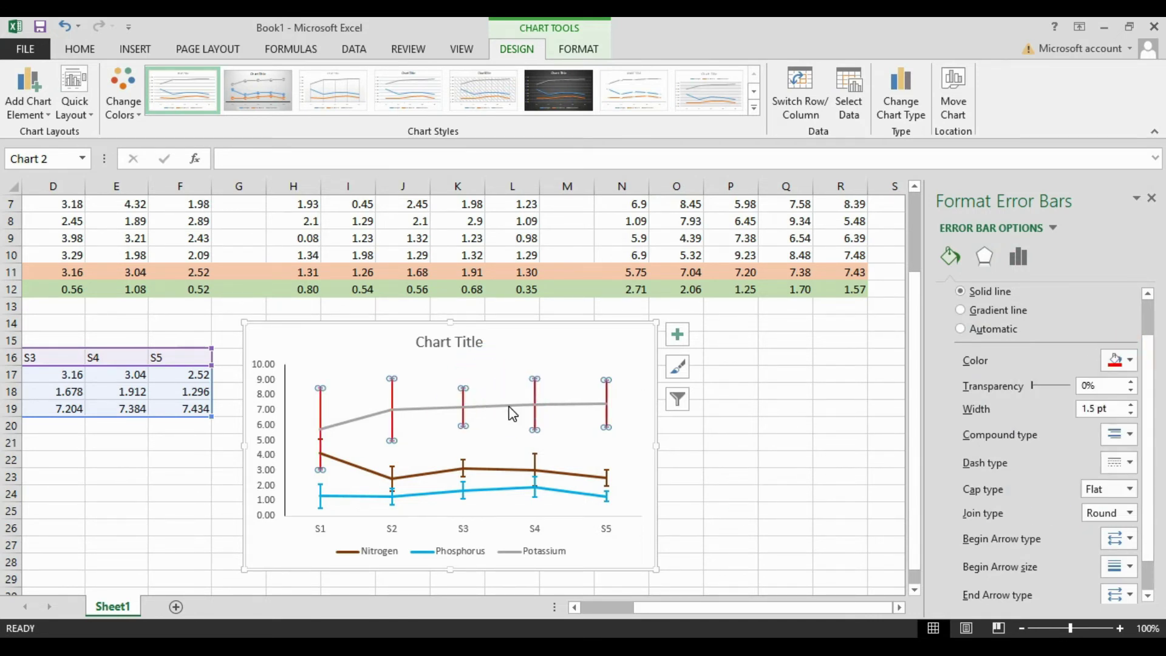
left_click(508, 406)
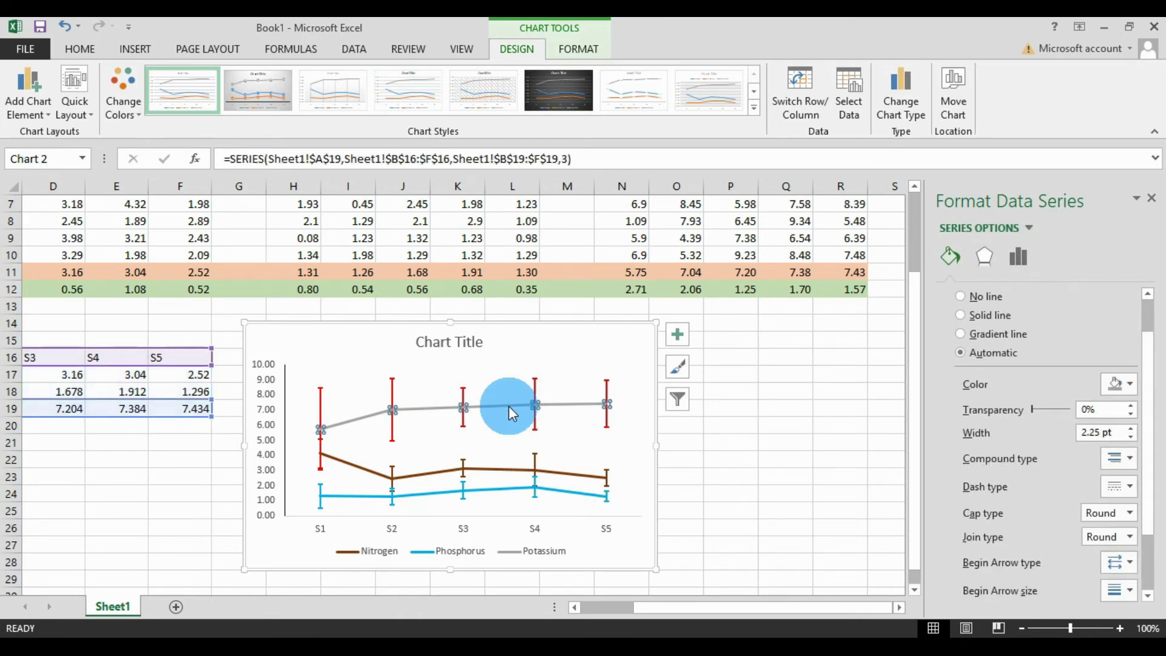
left_click(1126, 385)
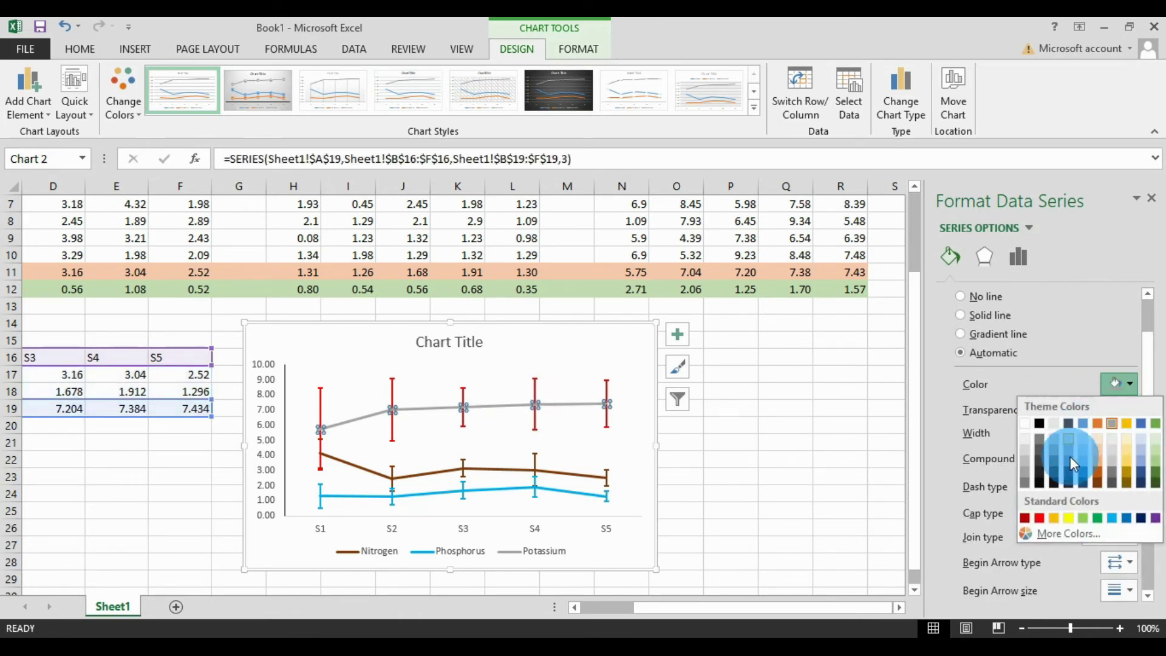
left_click(1040, 518)
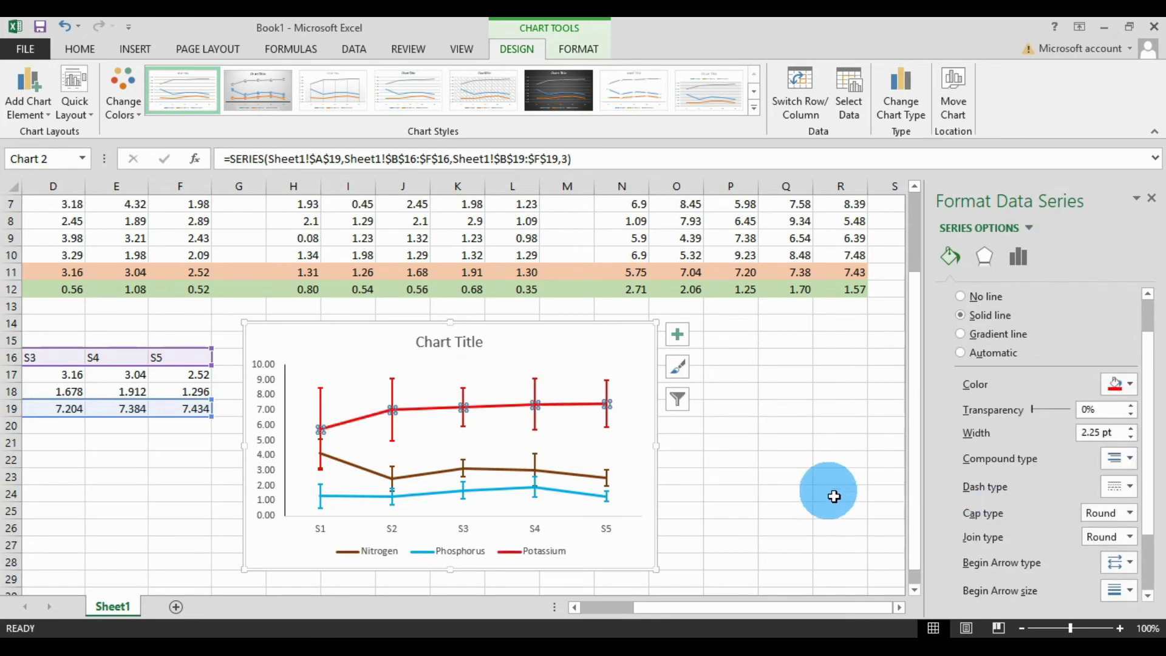
left_click(831, 475)
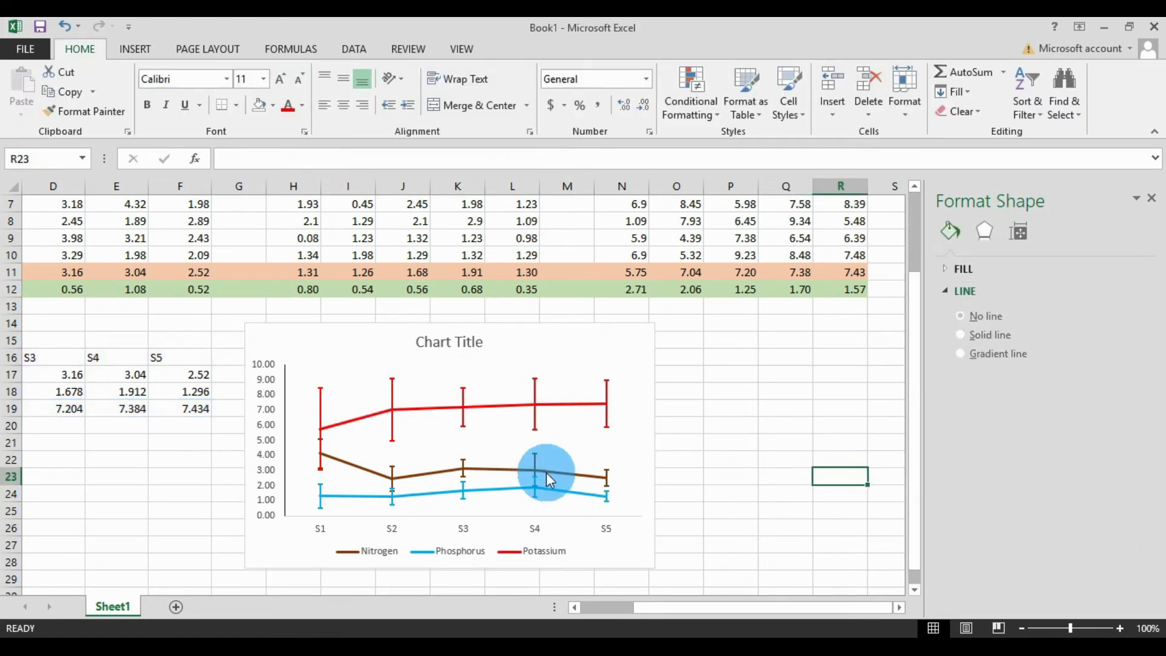
Format the chart legend text in Times New Roman at 11 pt.
scroll(875, 455, "down", 1)
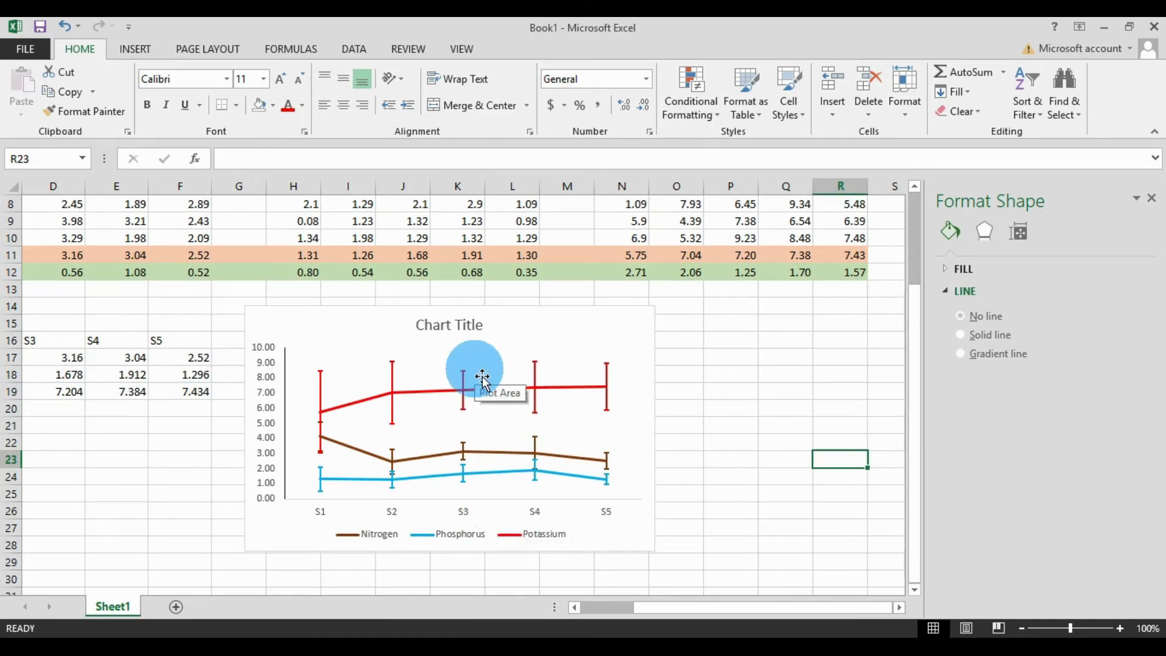
left_click(547, 541)
left_click(79, 50)
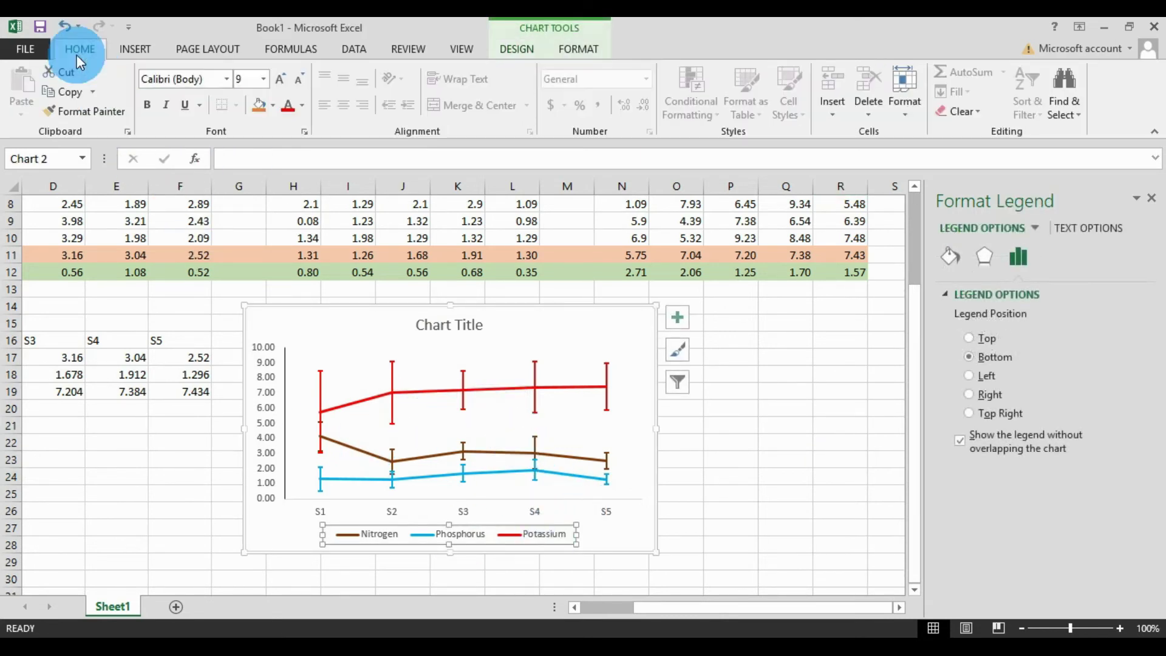
left_click(228, 79)
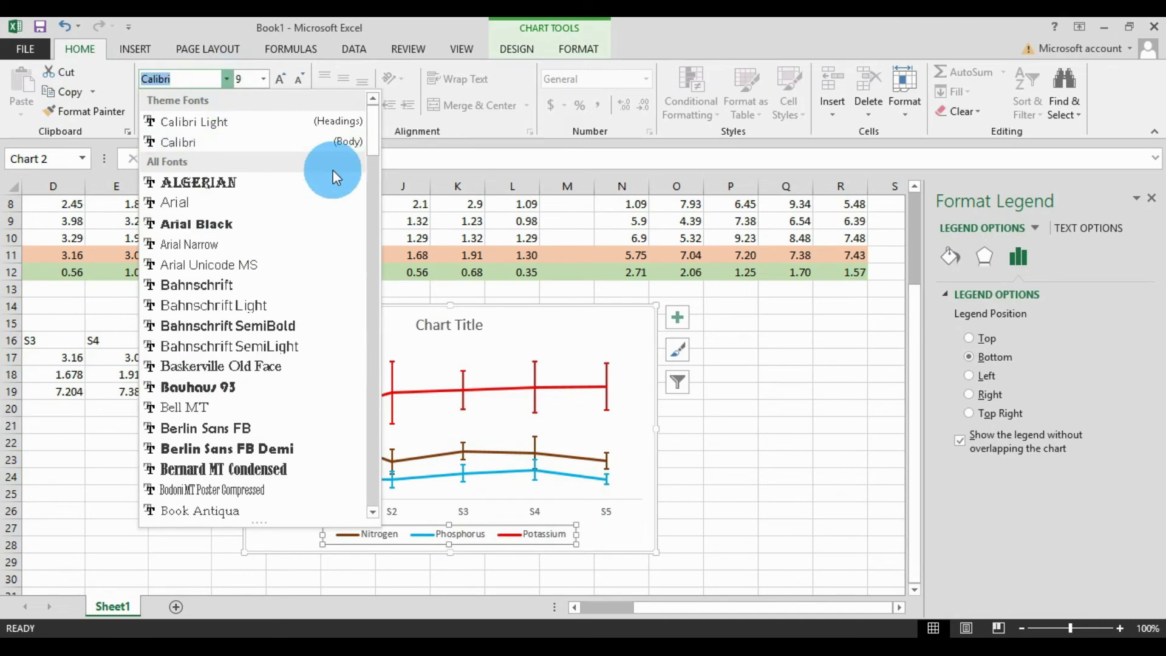
scroll(366, 283, "down", 8)
scroll(365, 283, "down", 20)
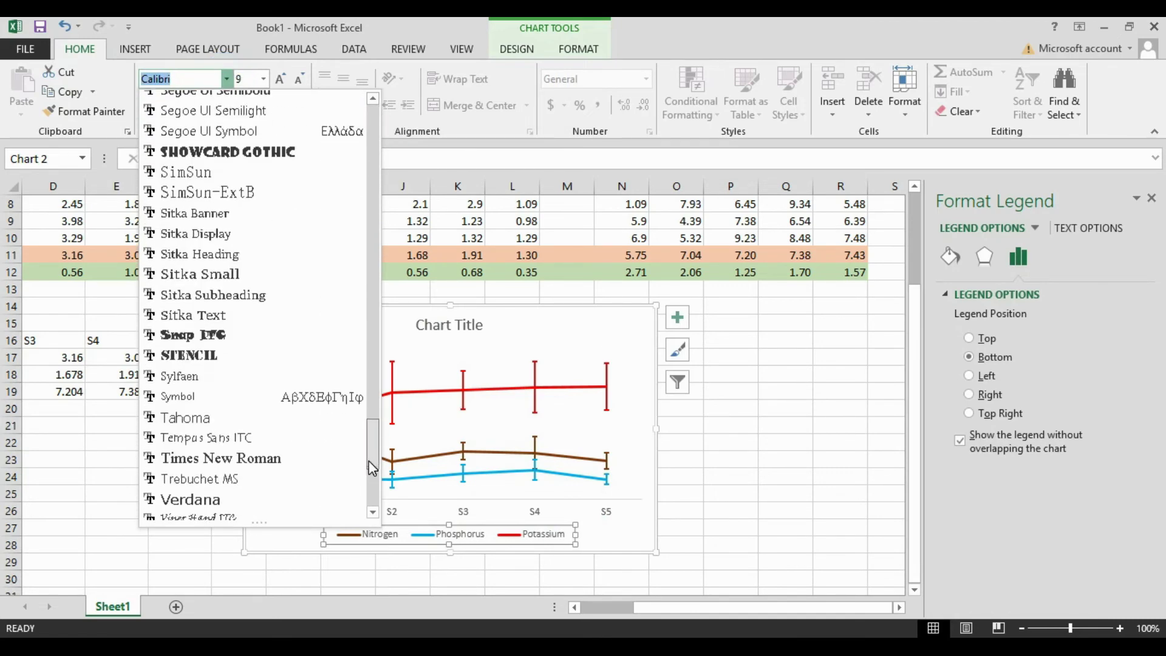
left_click(265, 354)
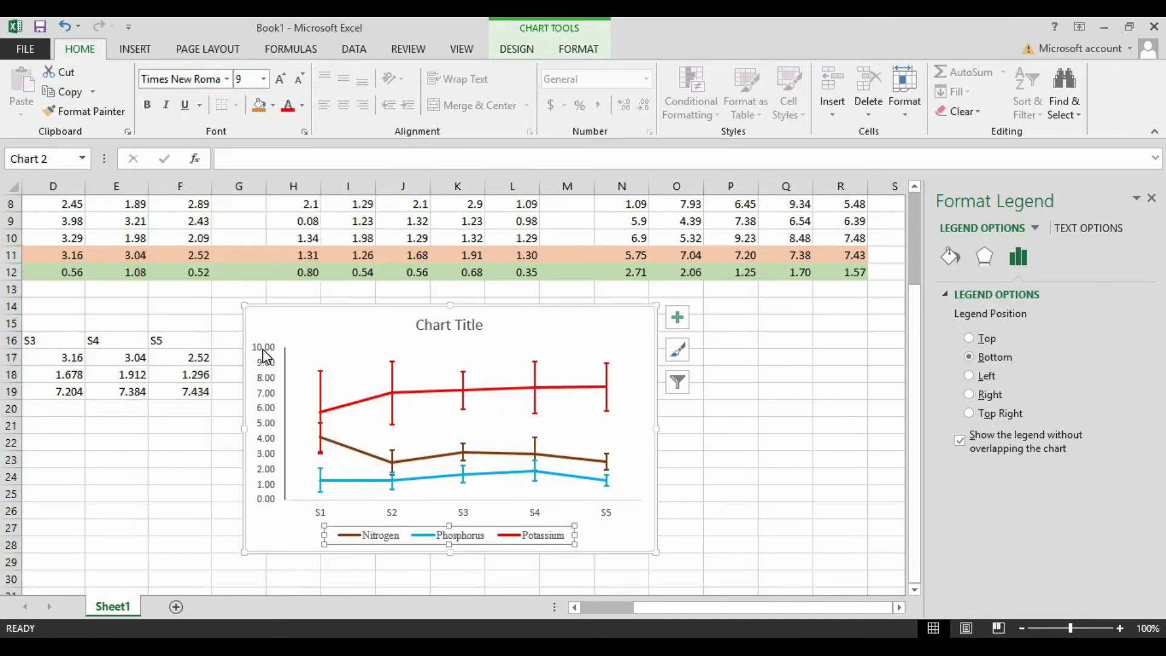
left_click(280, 79)
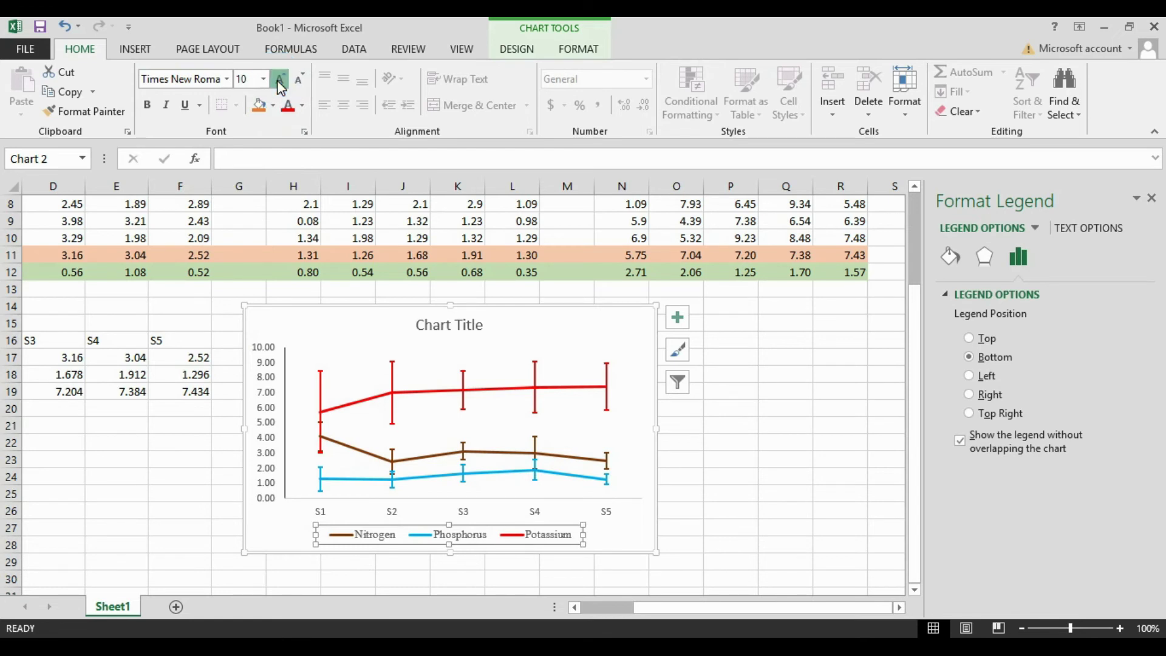
left_click(282, 80)
left_click(287, 85)
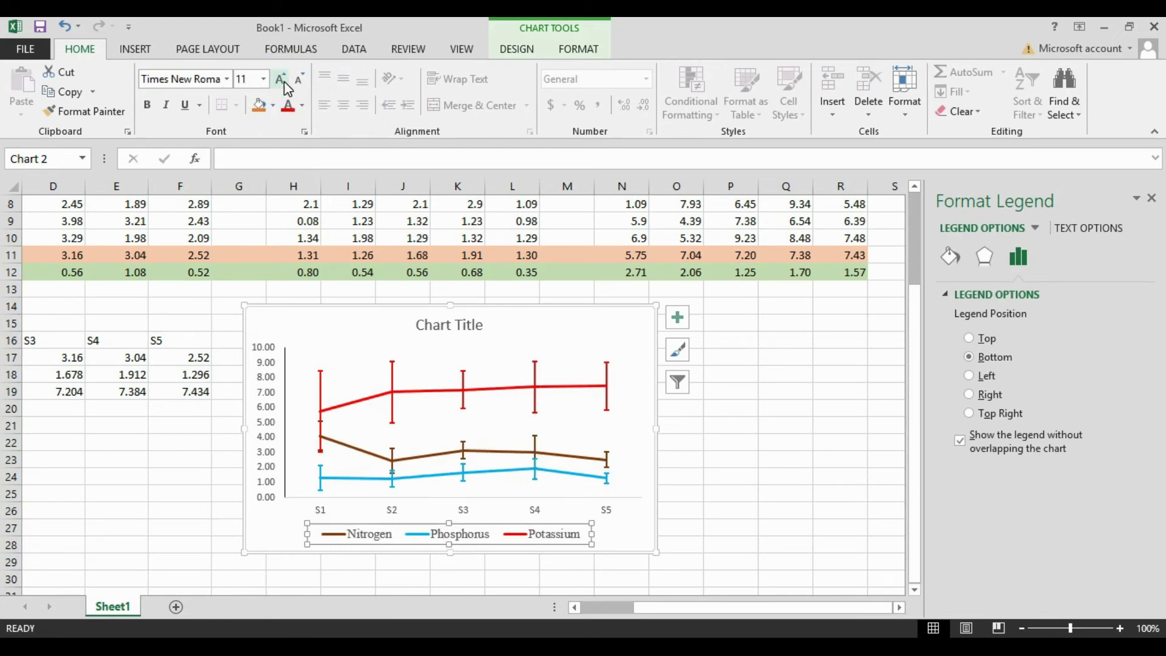
Enlarge the chart slightly in width and height, and format its horizontal axis labels in bold Times New Roman at 11 pt.
left_click(638, 545)
left_click_drag(660, 560, 715, 587)
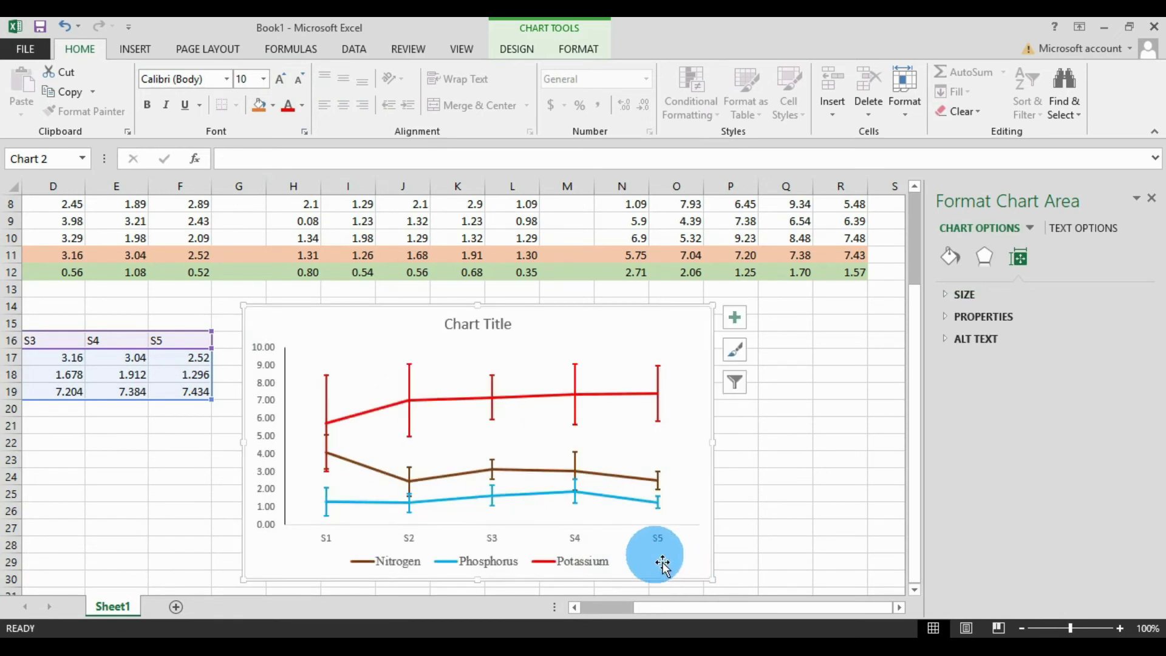
left_click(660, 542)
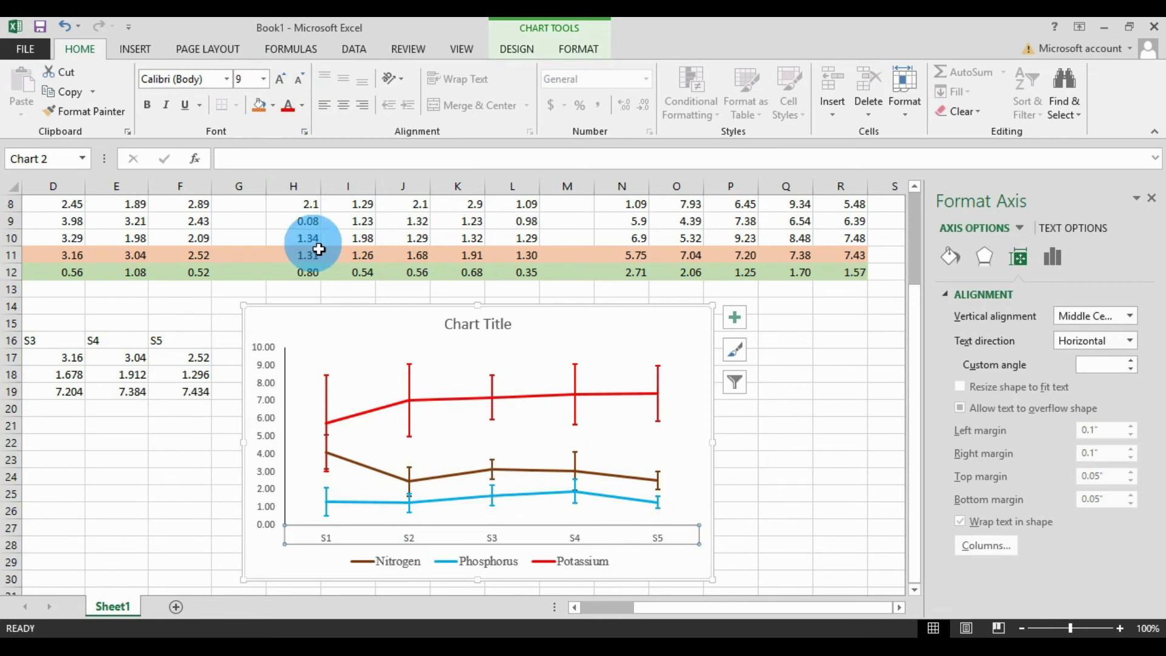
left_click(226, 80)
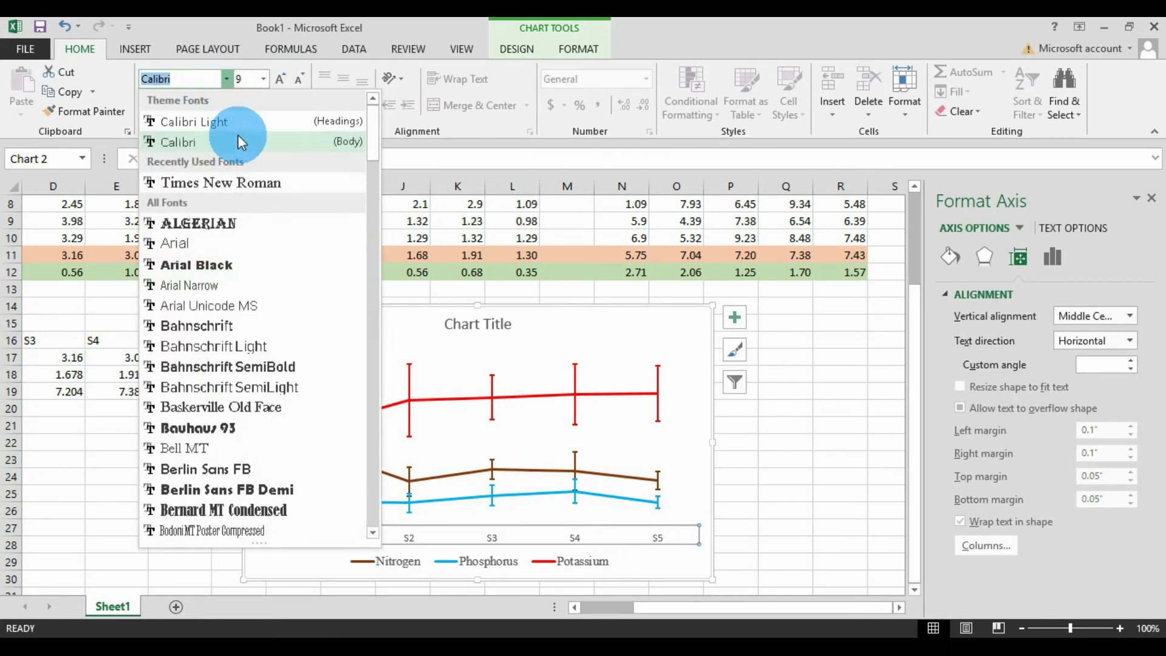
left_click(239, 186)
left_click(281, 79)
left_click(281, 79)
left_click(281, 79)
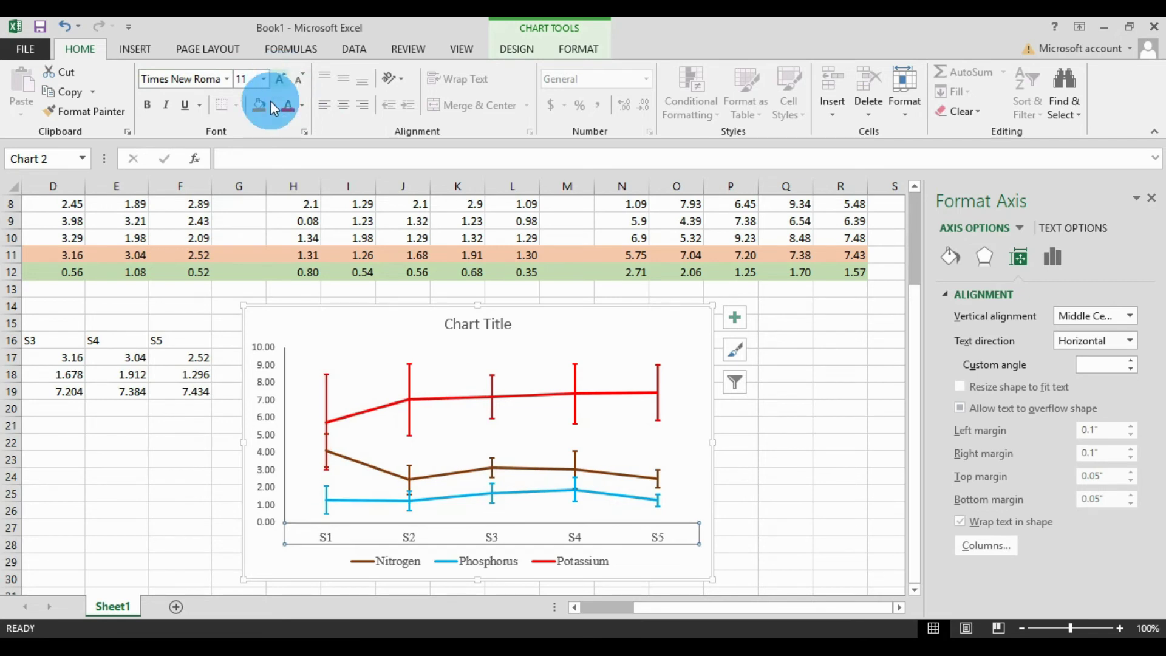
left_click(148, 105)
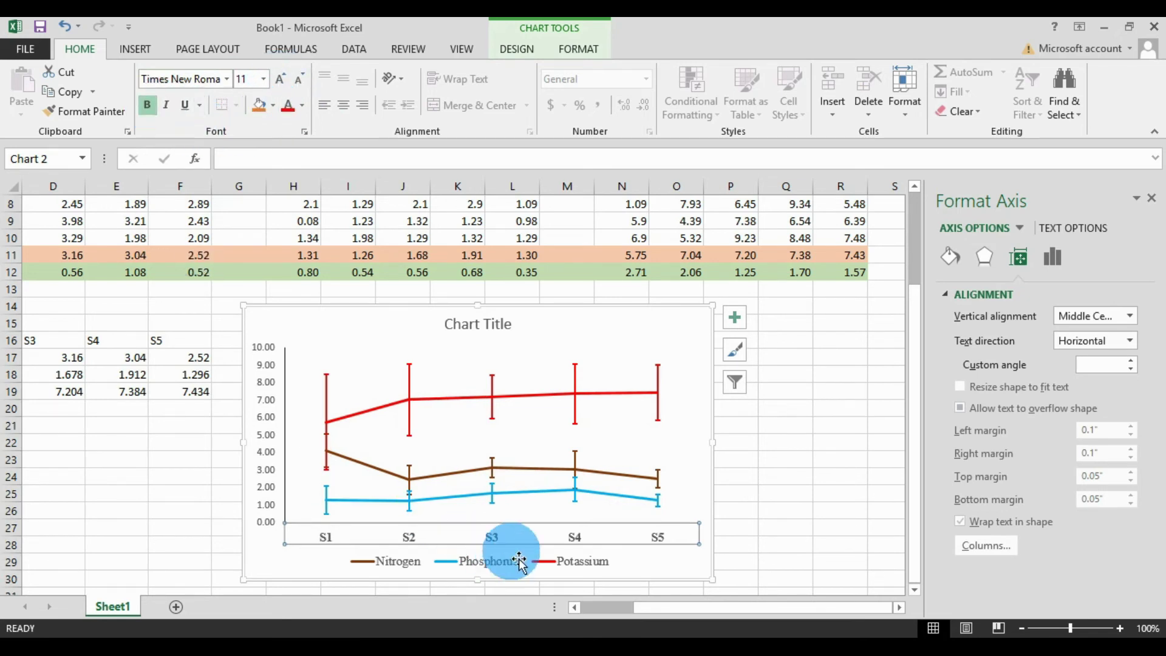
left_click(649, 568)
Format the chart's vertical axis labels in bold Times New Roman at 11 pt.
left_click(255, 463)
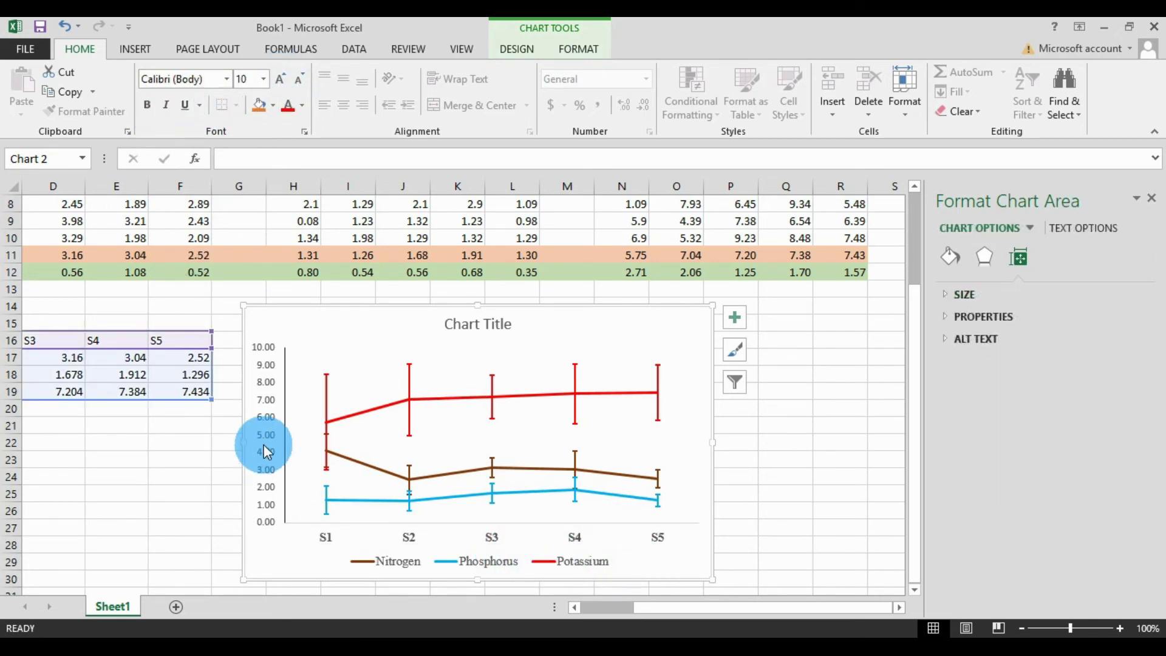
left_click(226, 79)
left_click(235, 182)
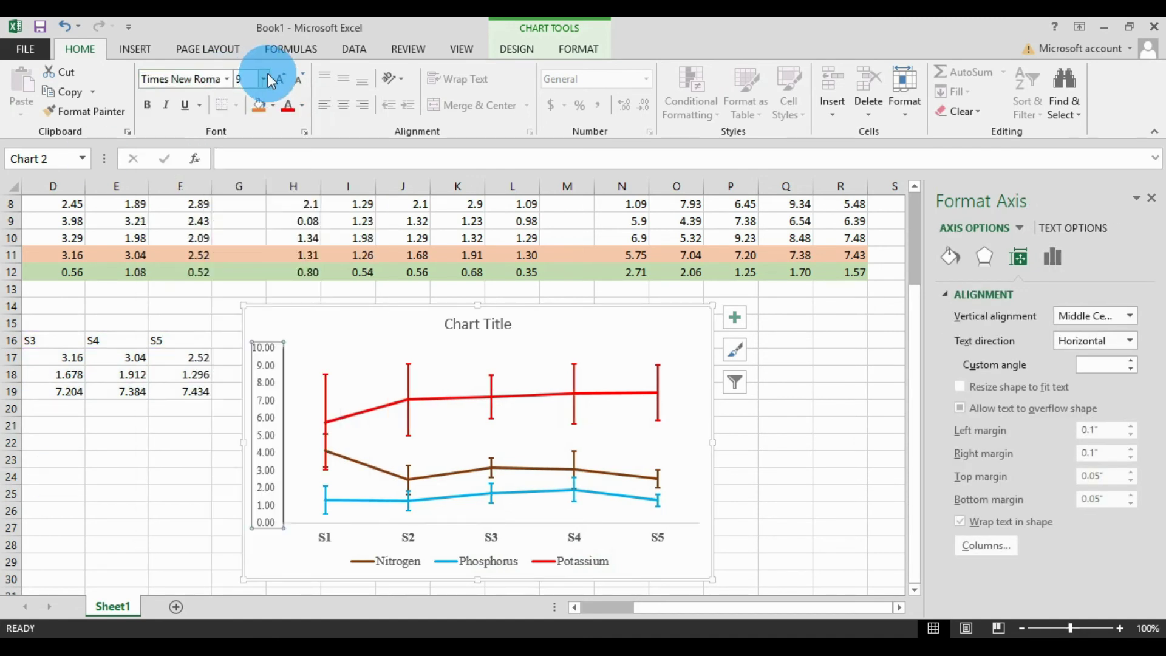
left_click(279, 79)
left_click(279, 79)
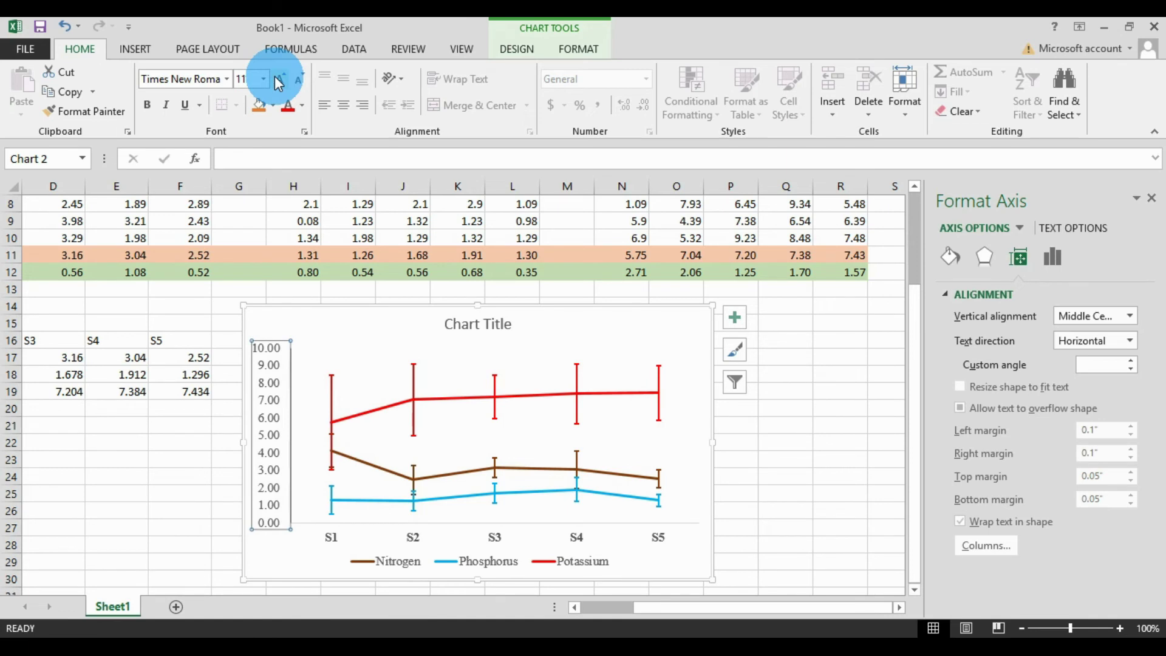
left_click(147, 105)
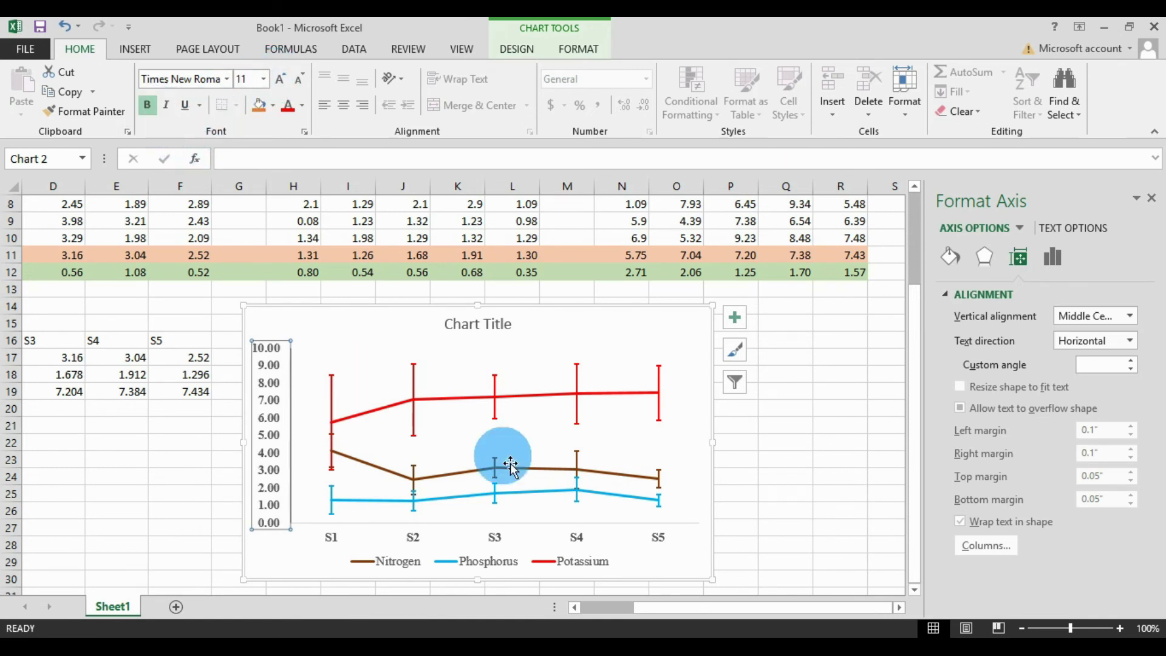
left_click(813, 475)
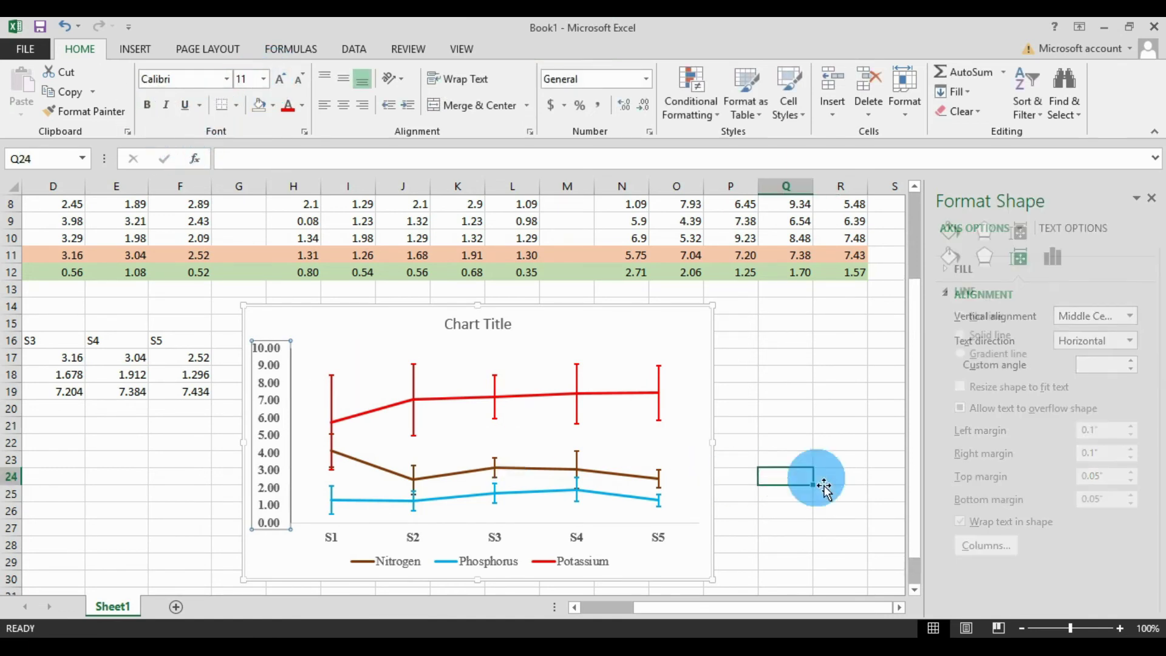
left_click(488, 334)
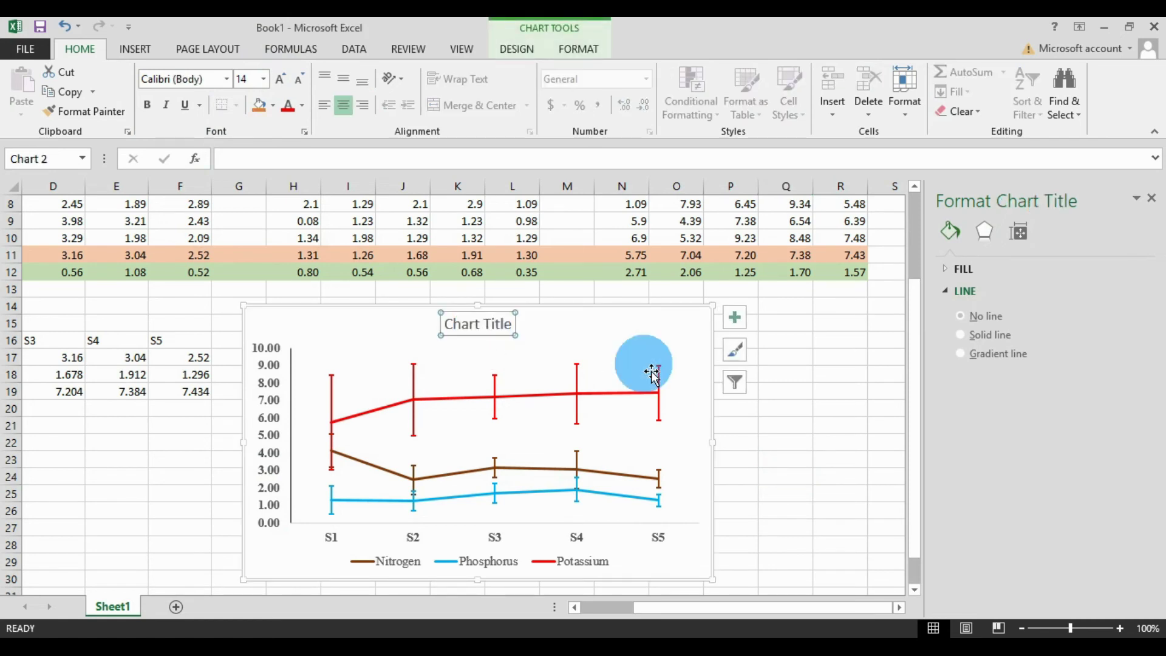
left_click(832, 477)
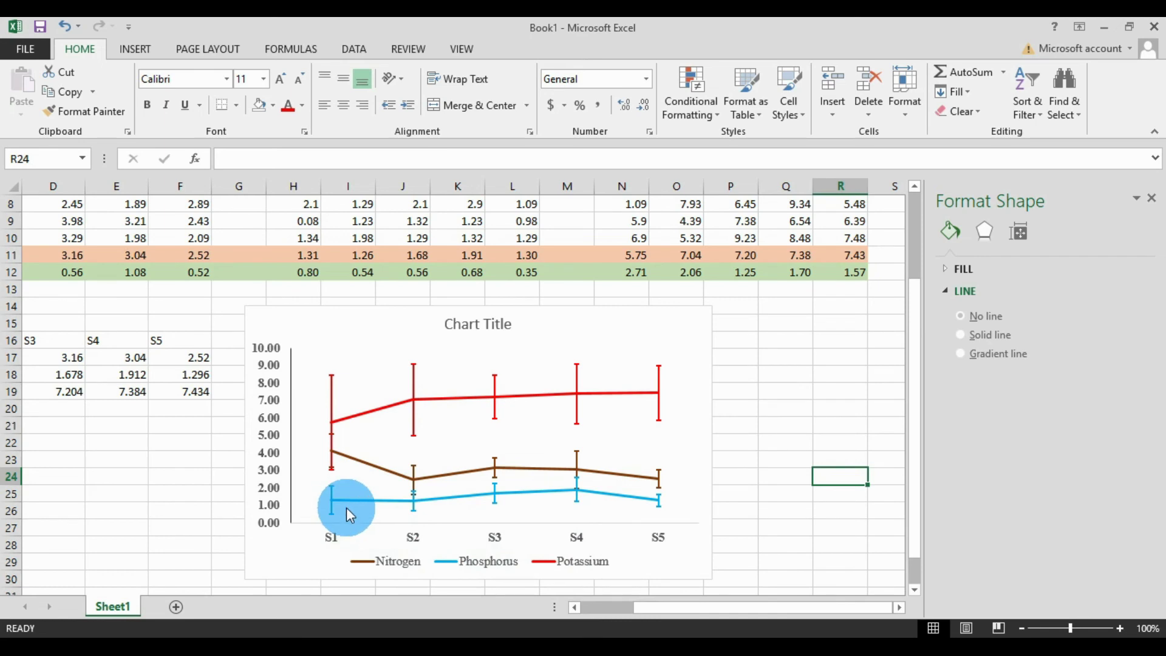
mouse_move(418, 509)
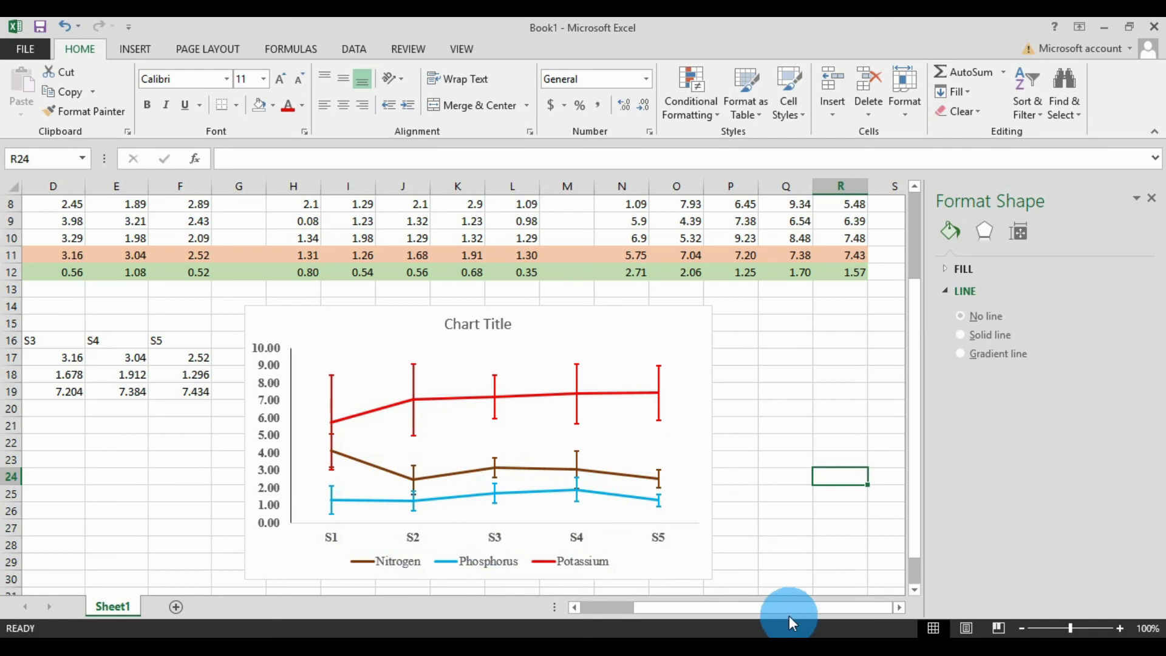
left_click_drag(781, 607, 768, 608)
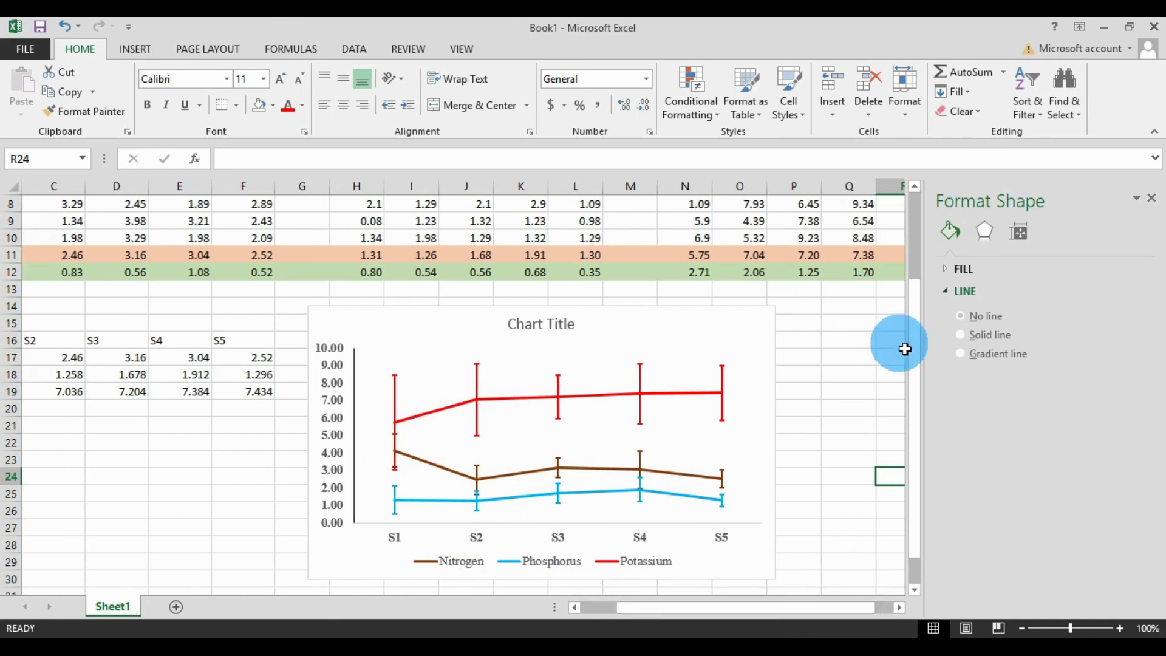
mouse_move(914, 341)
left_mouse_down()
mouse_move(917, 296)
mouse_move(921, 333)
left_mouse_up()
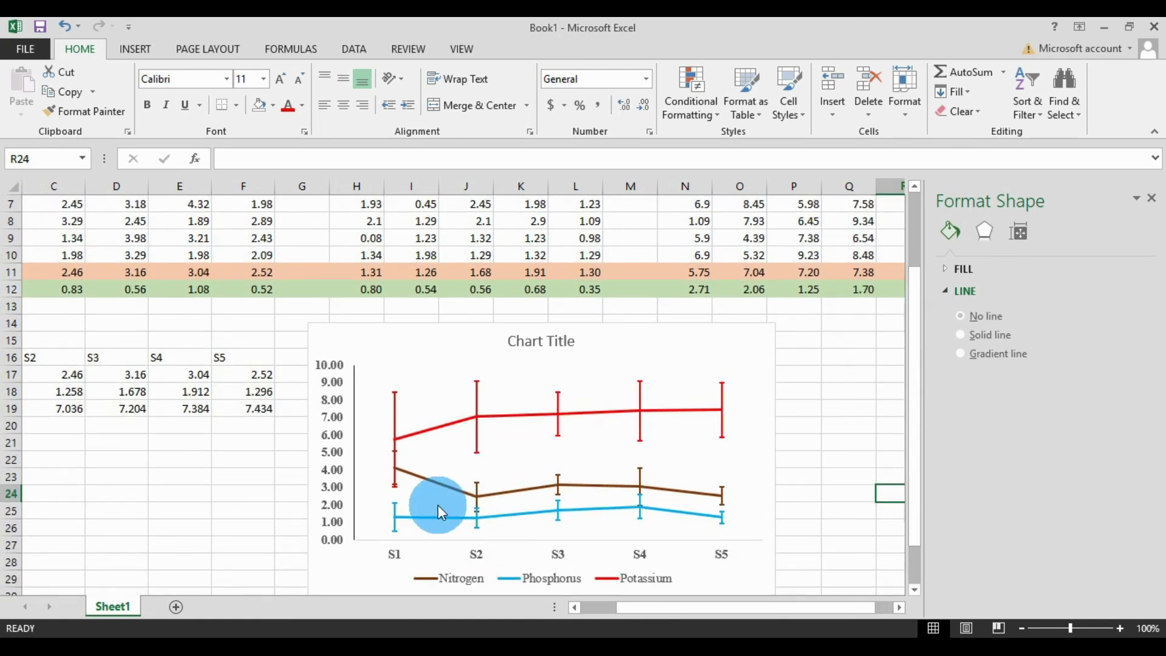
mouse_move(733, 606)
left_mouse_down()
mouse_move(712, 607)
mouse_move(729, 607)
left_mouse_up()
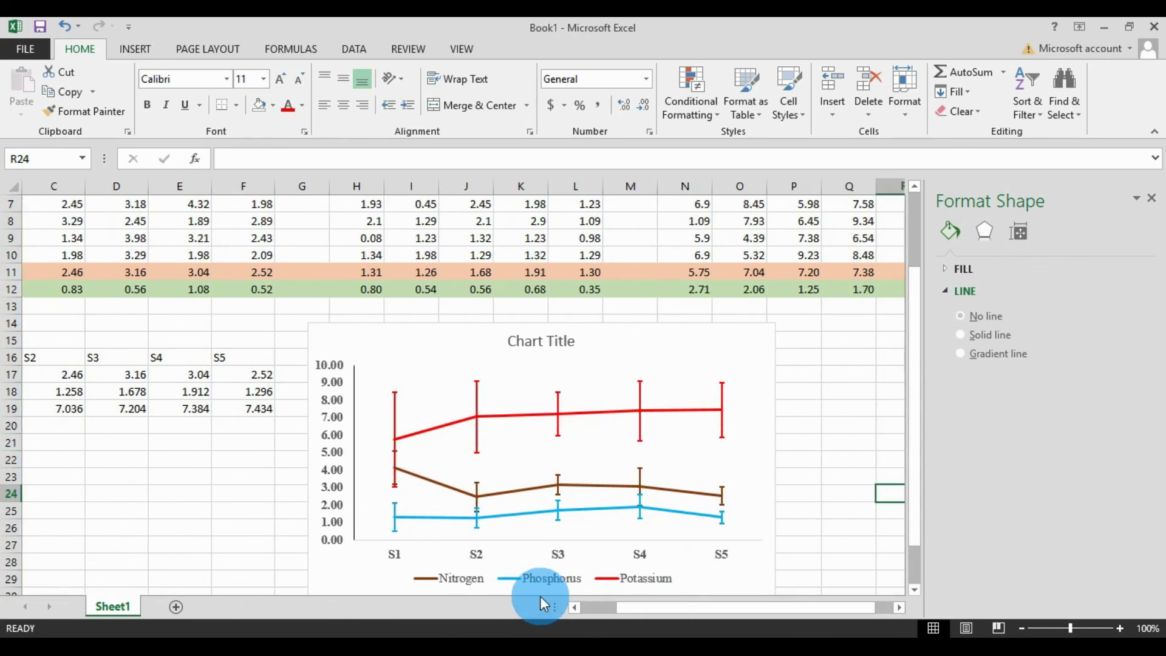
left_click_drag(917, 527, 917, 535)
left_click(517, 400)
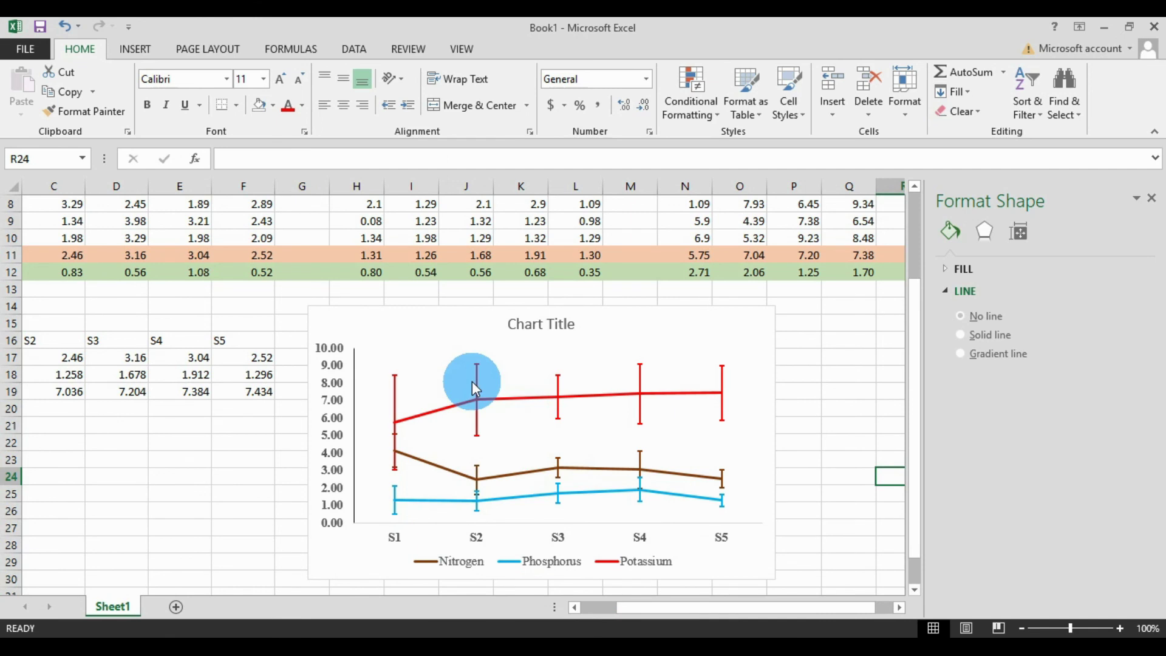